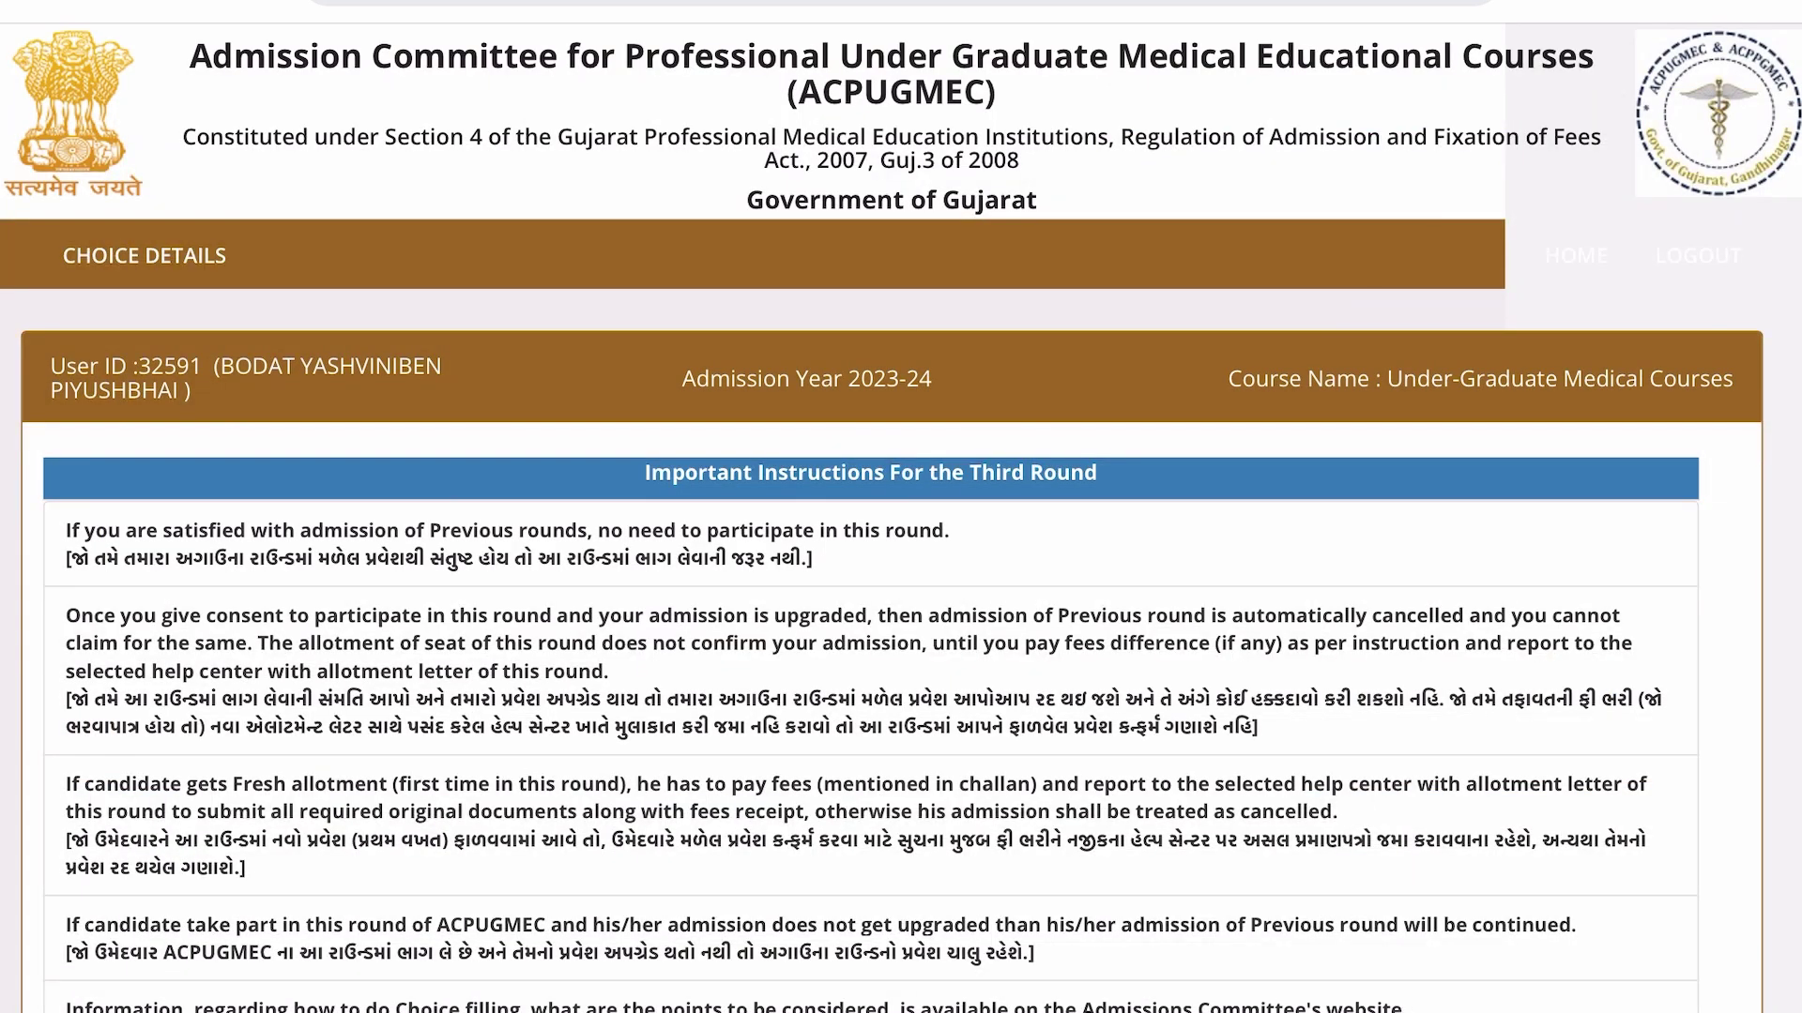
Accept the Third Round participation consent at the bottom of the instructions and proceed.
scroll(901, 507, down, 3)
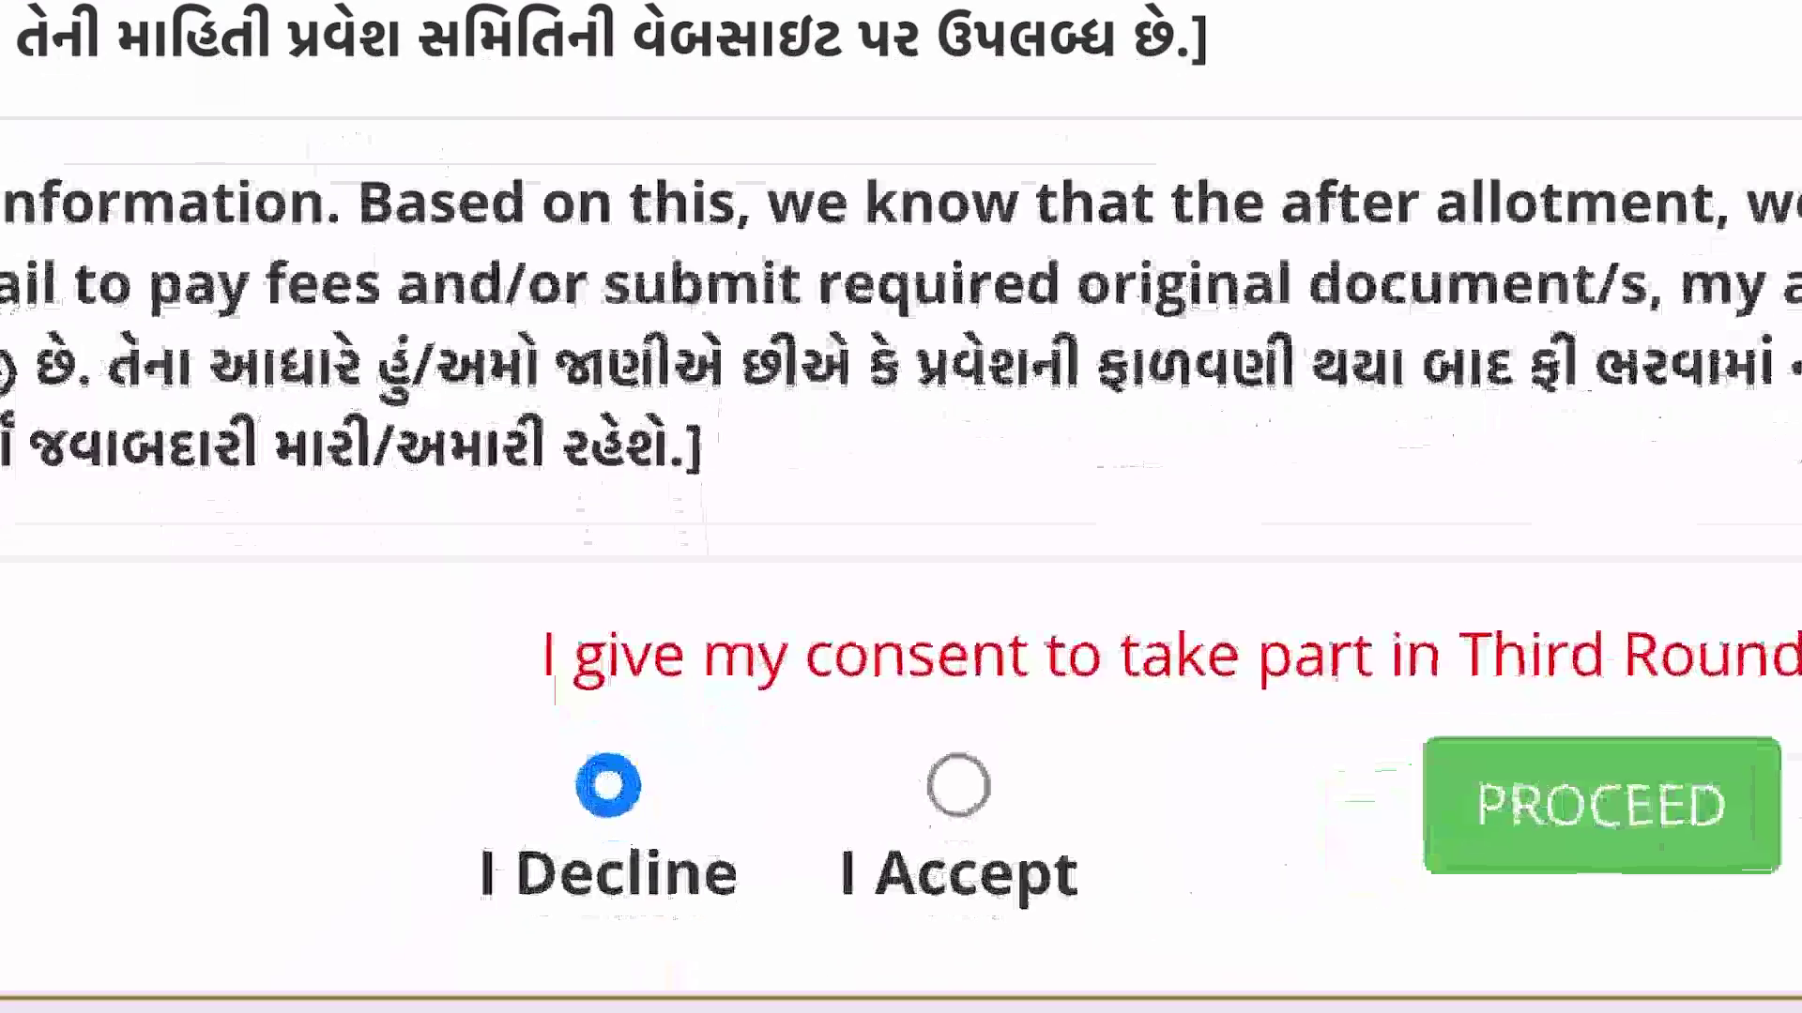
scroll(901, 507, down, 1)
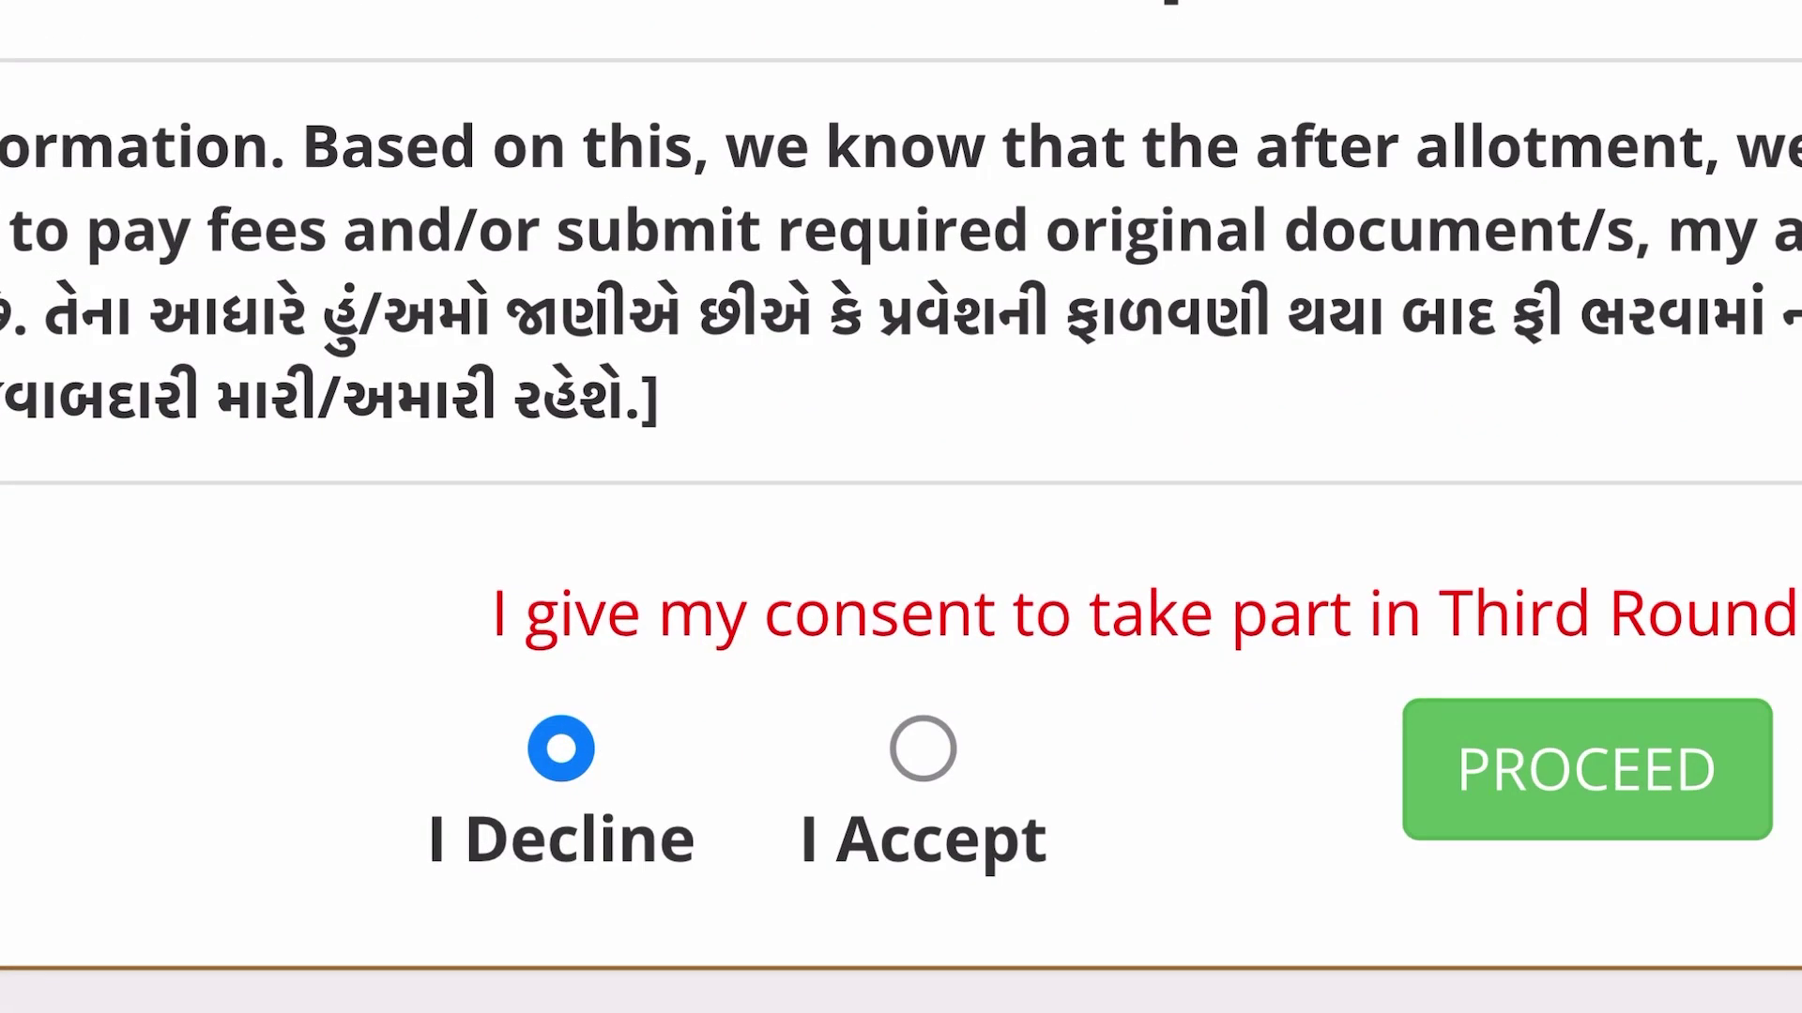
click(923, 748)
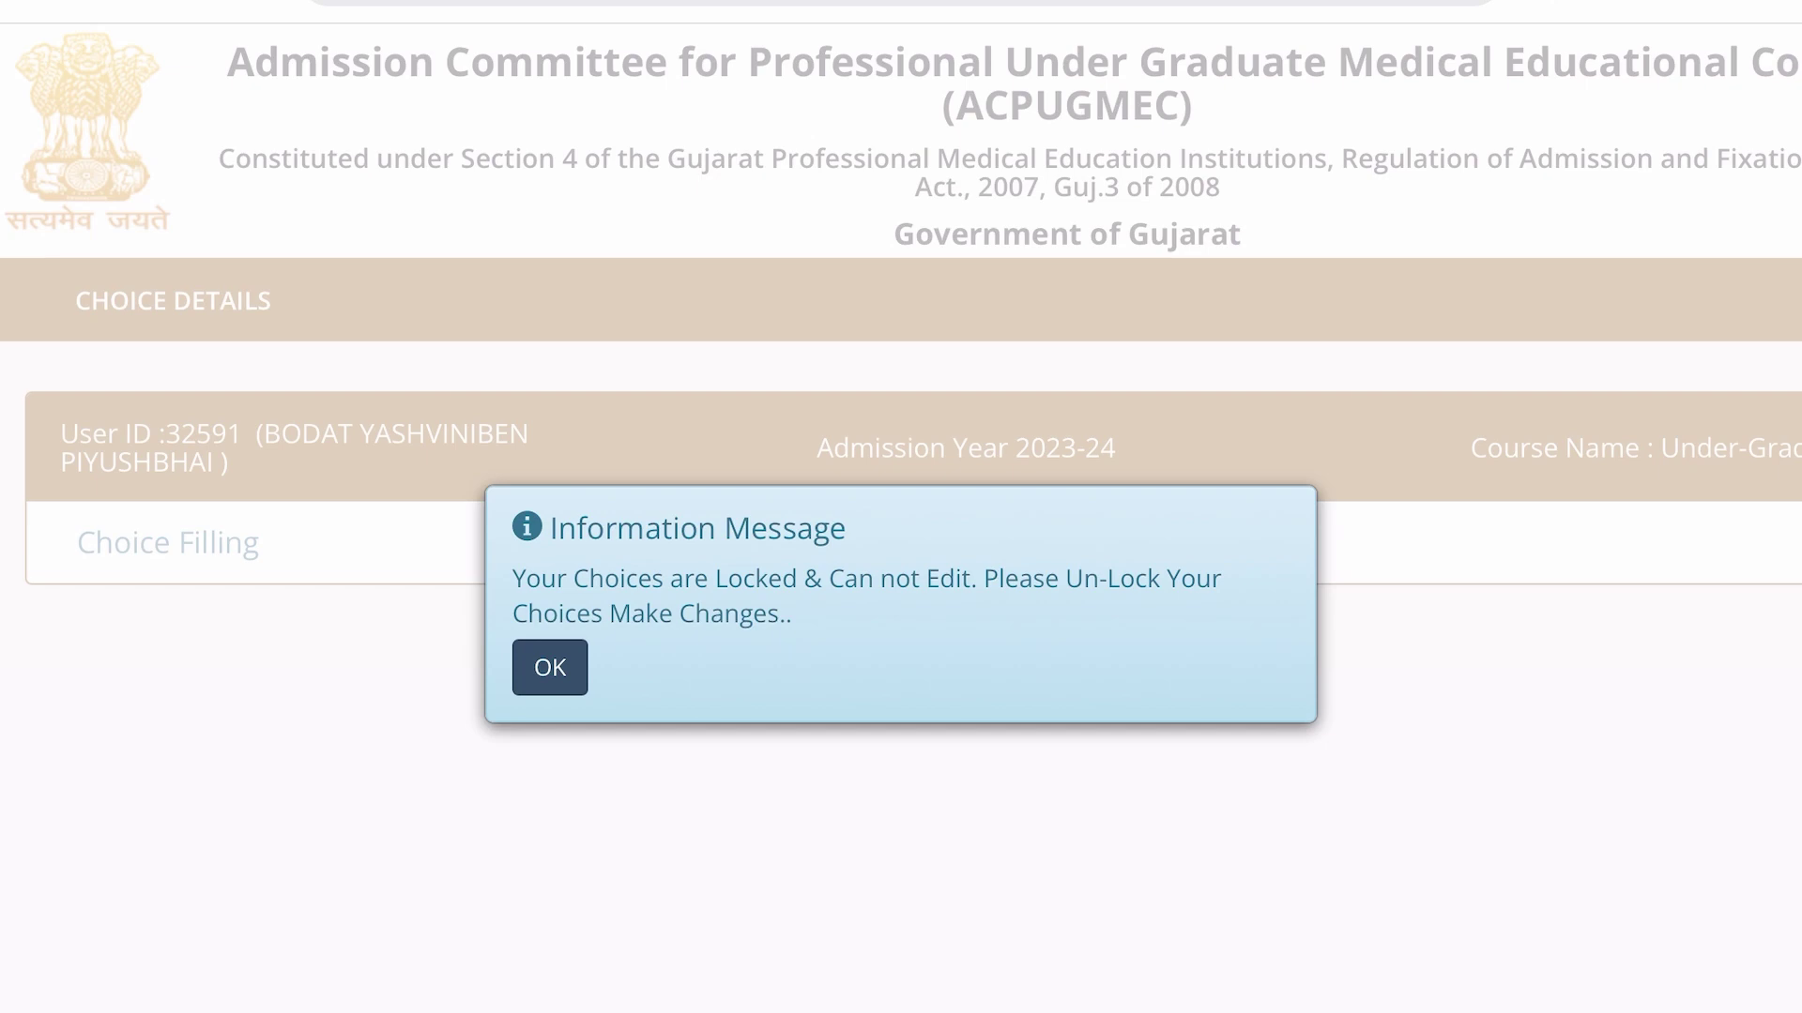
Dismiss the lock notice and reopen Consent and Fill Choice to reach the 38 locked choices' PIN field.
key(Return)
scroll(901, 507, down, 3)
scroll(901, 507, up, 2)
click(172, 257)
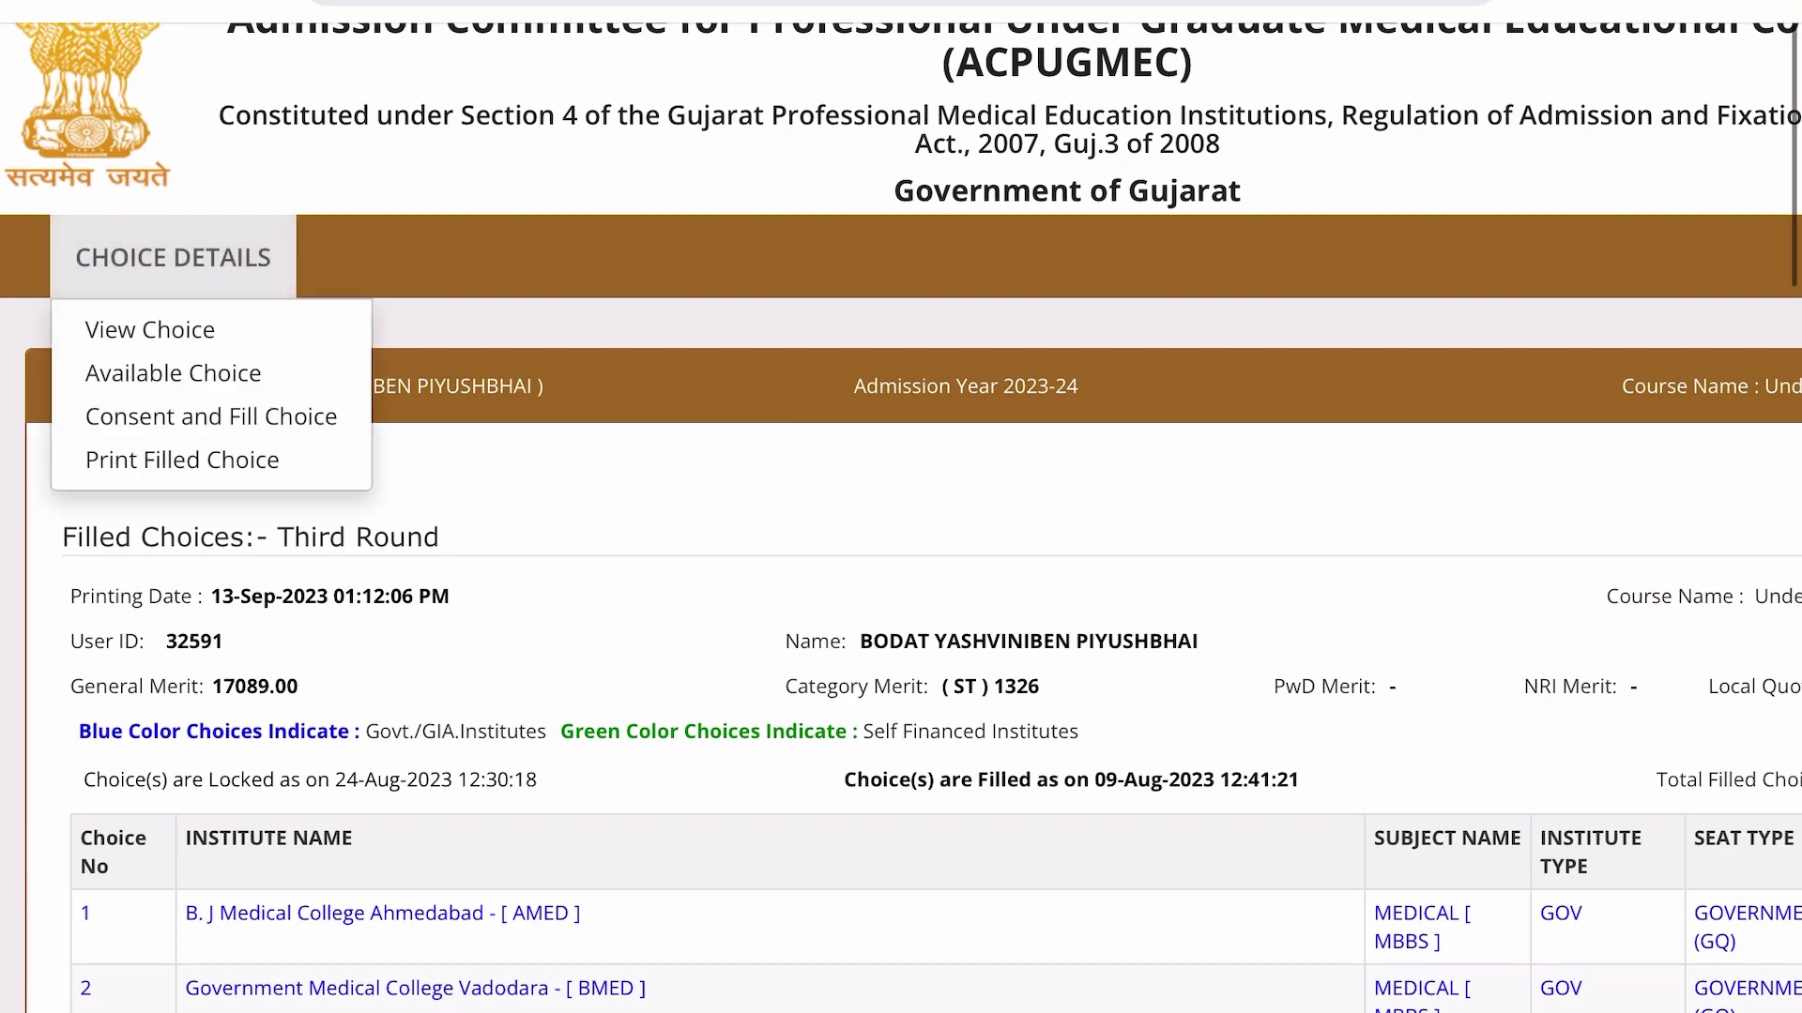
click(211, 417)
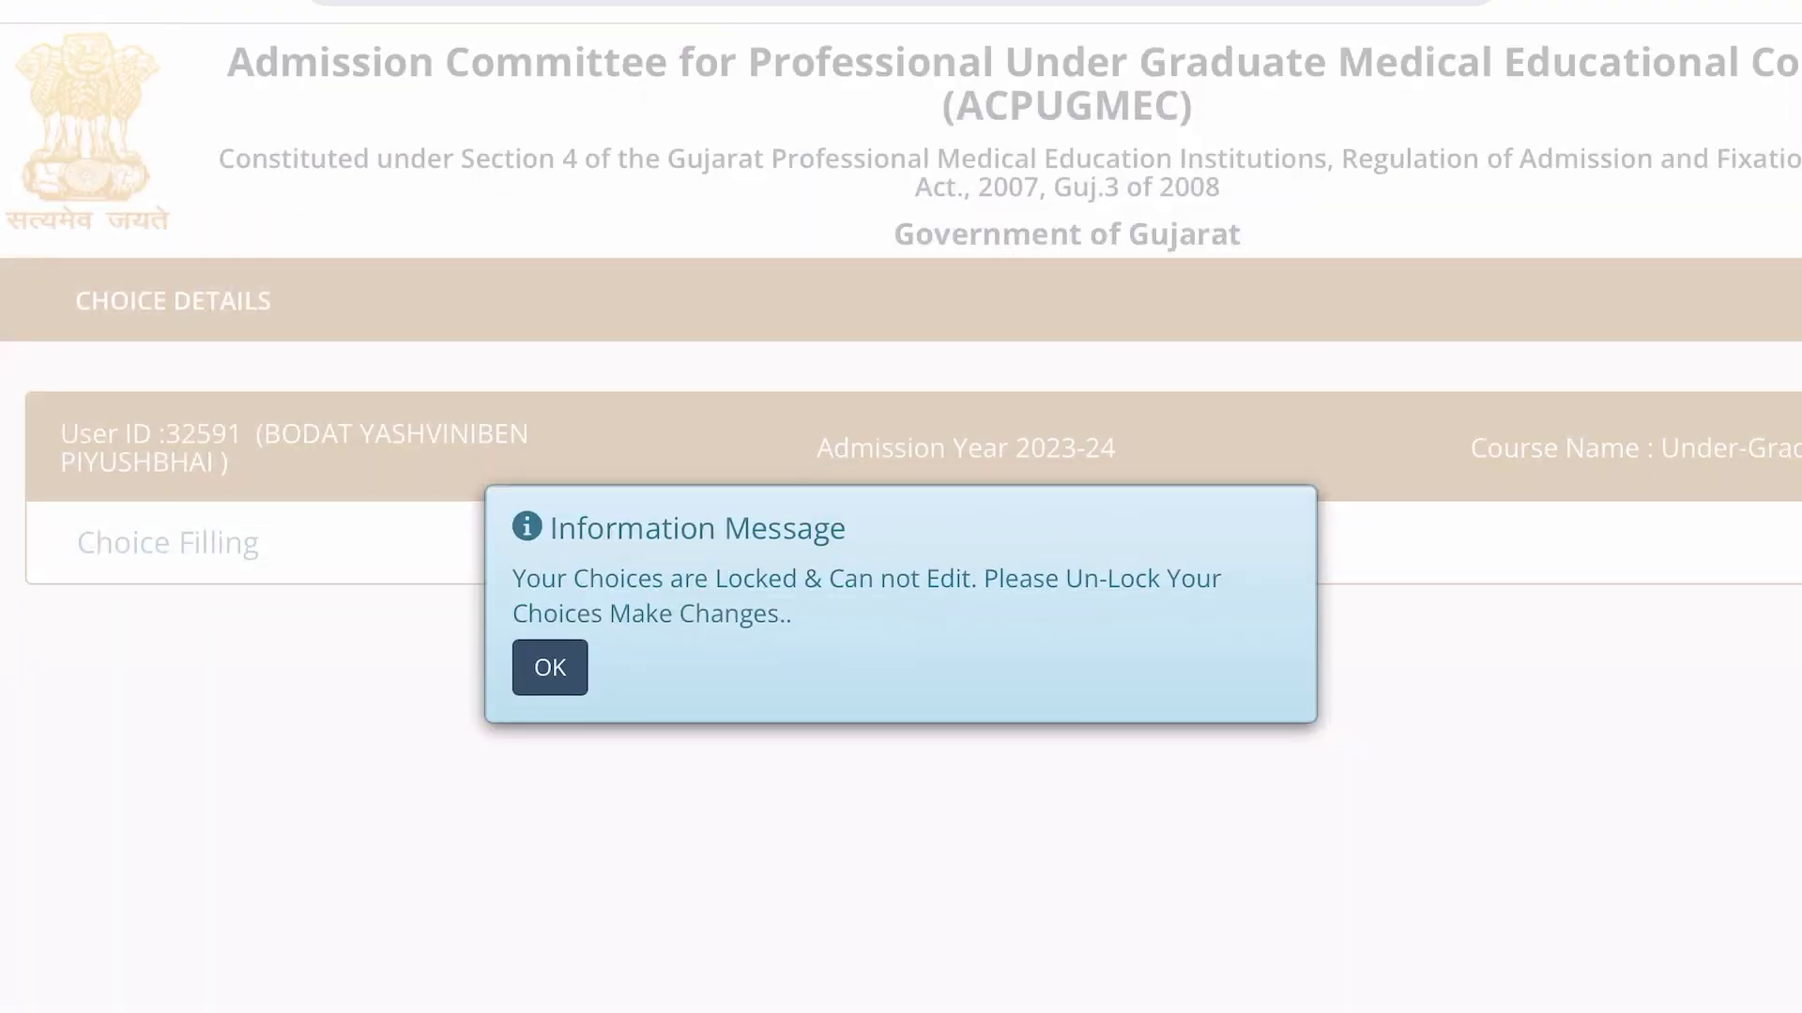
key(Return)
scroll(901, 506, down, 1)
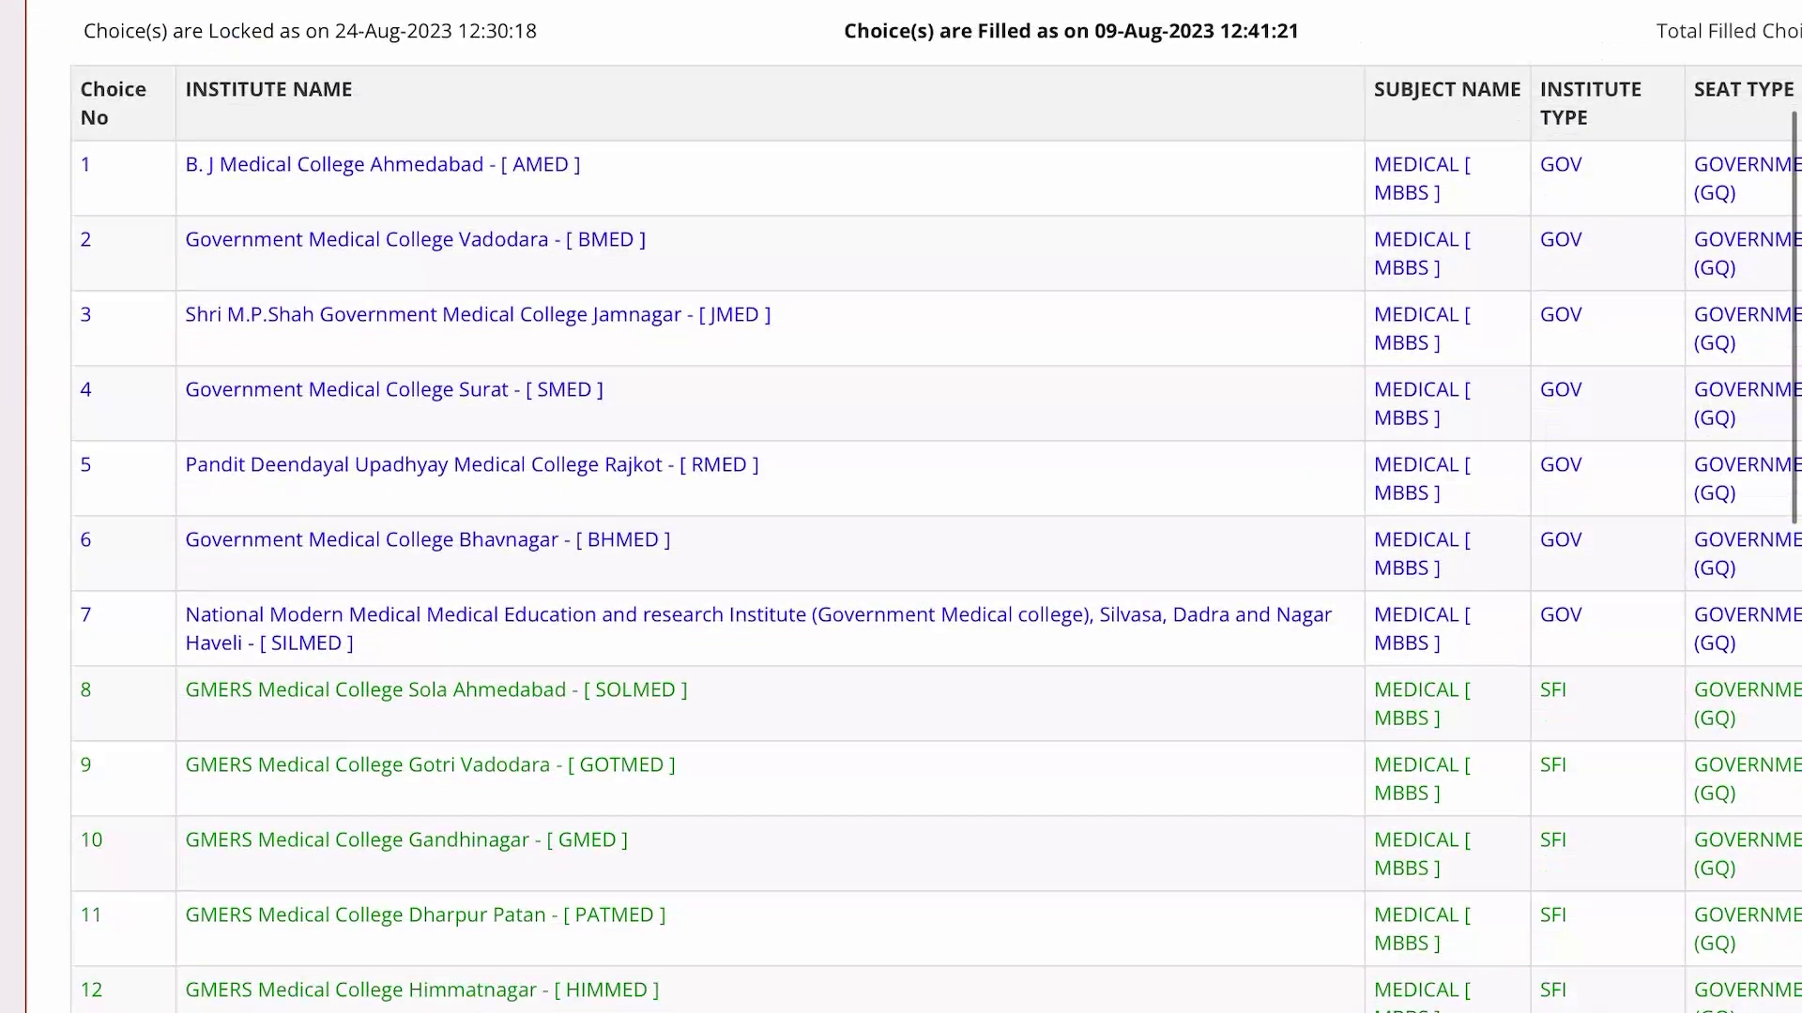
scroll(901, 507, down, 15)
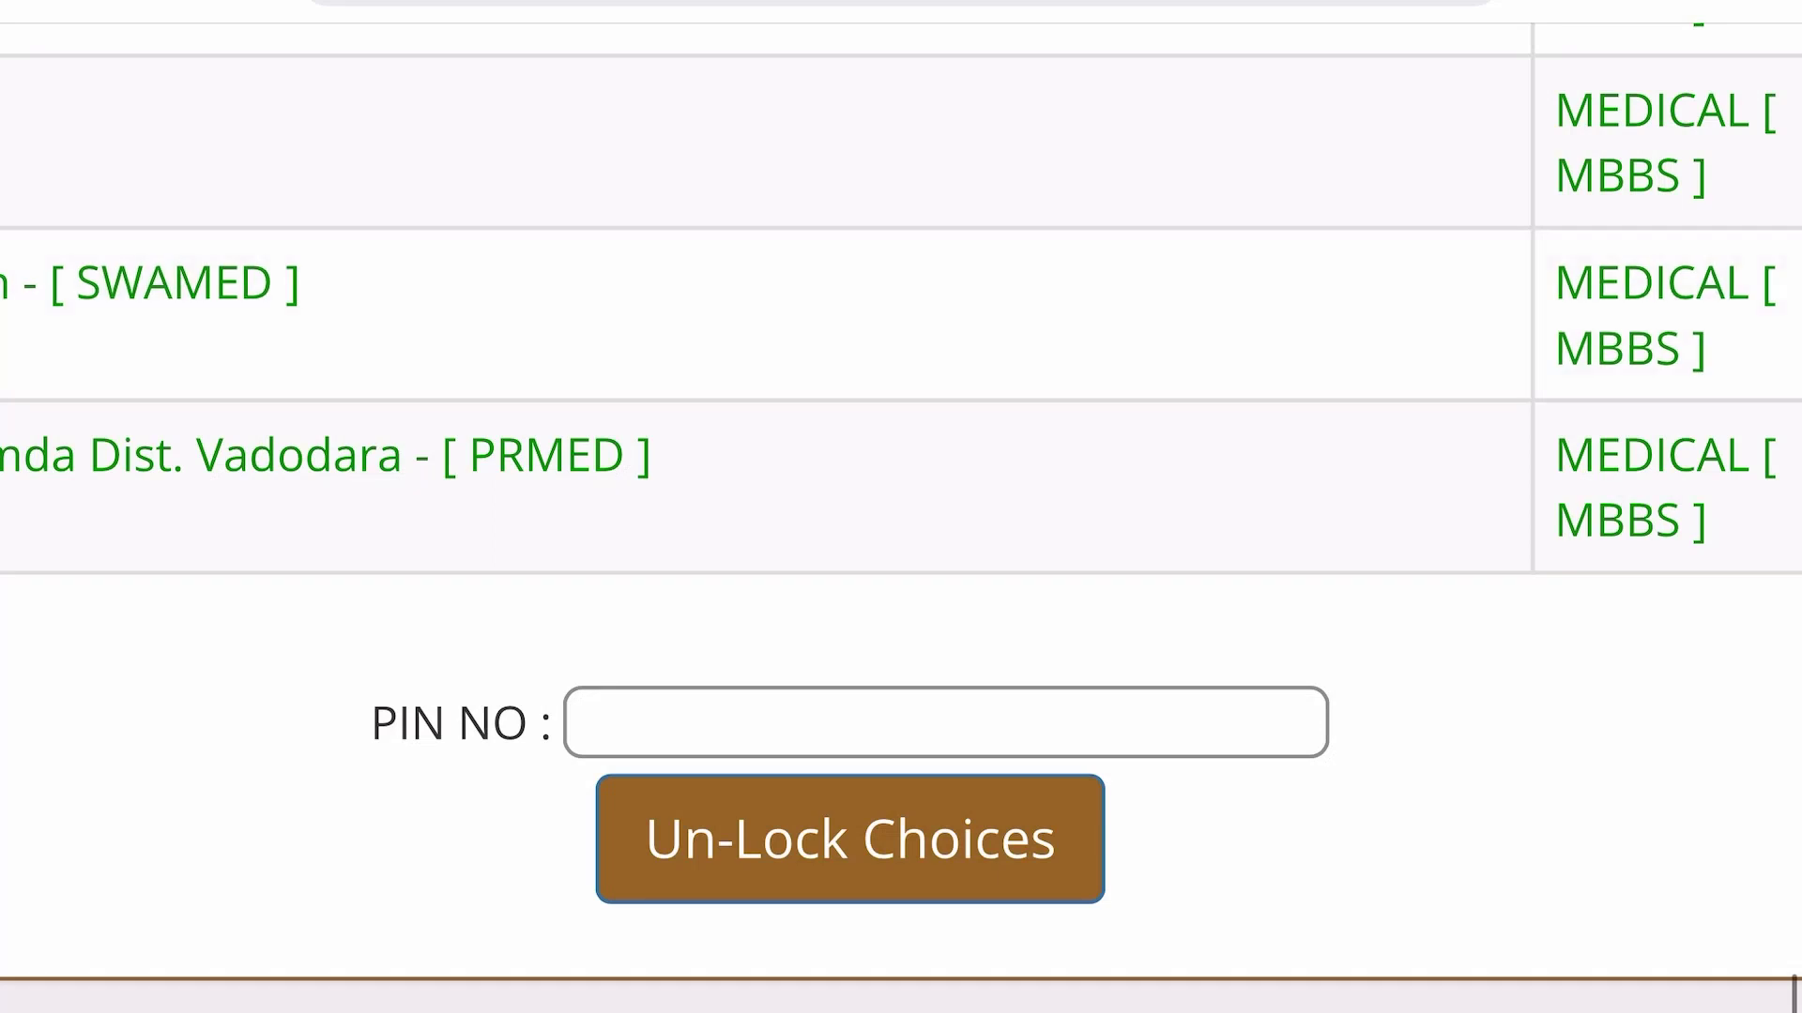
Enter the saved PIN and unlock the 38 filled choices for editing.
click(945, 723)
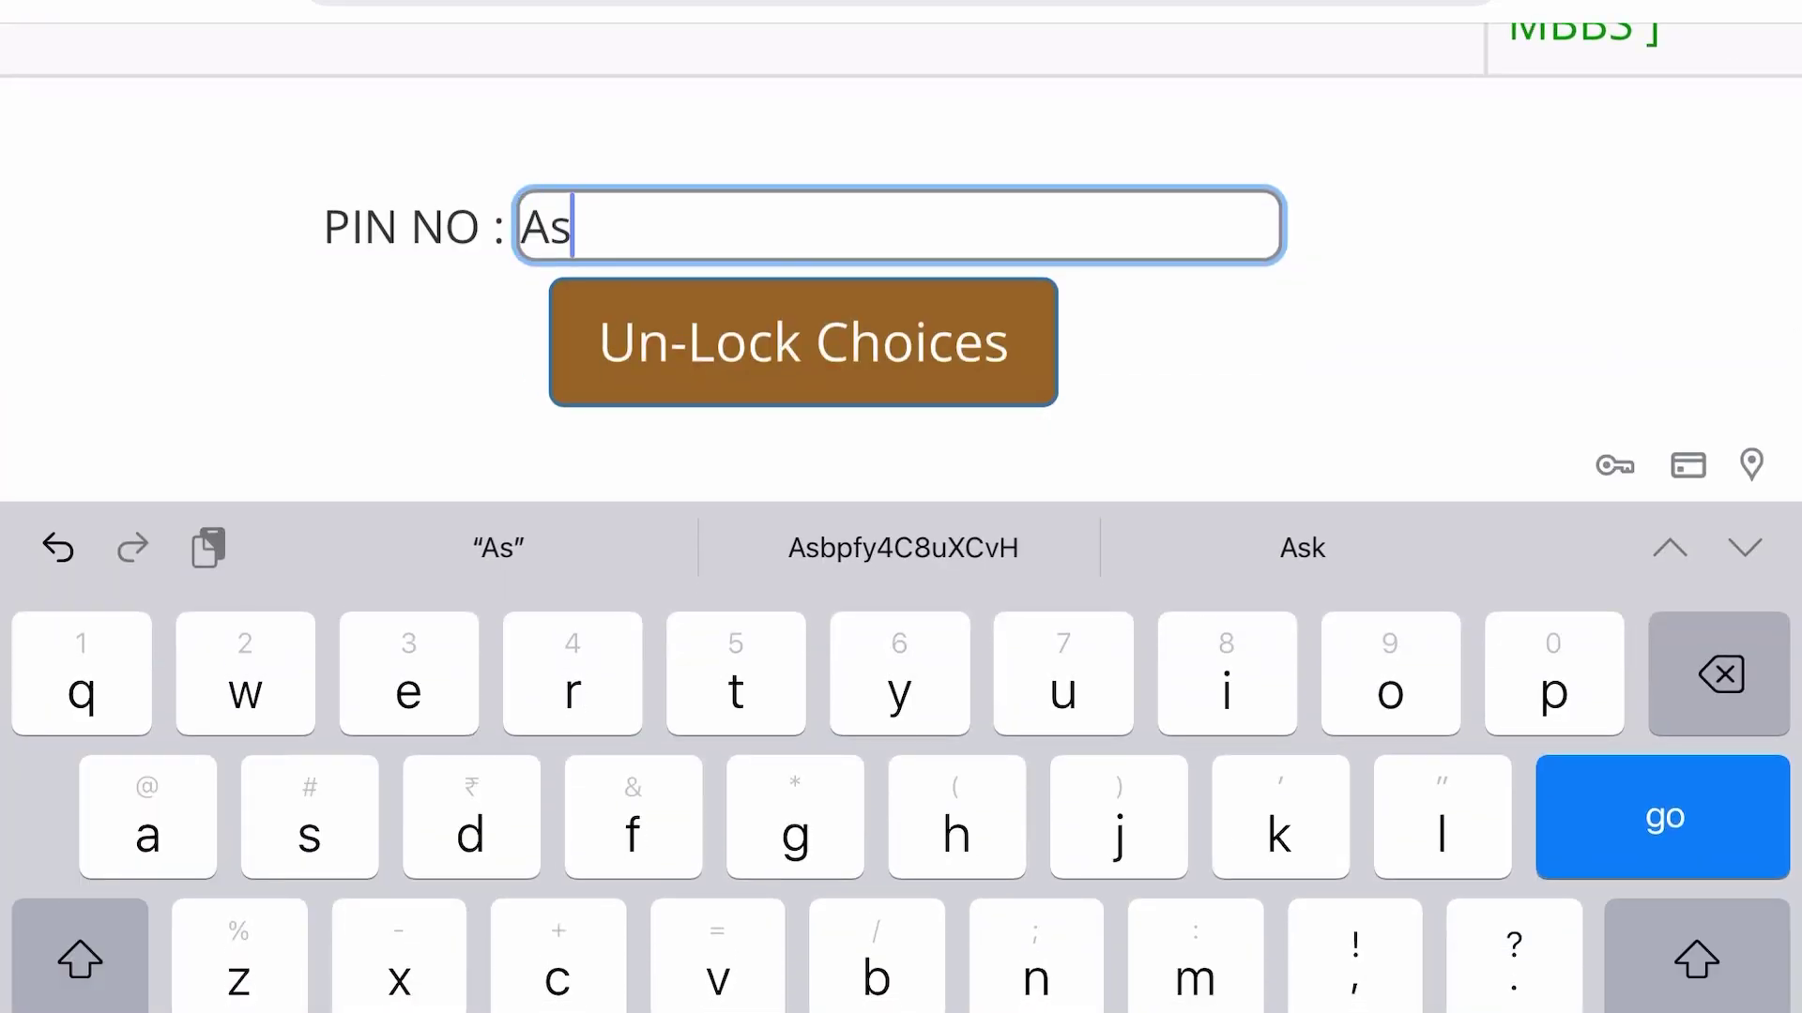
click(906, 548)
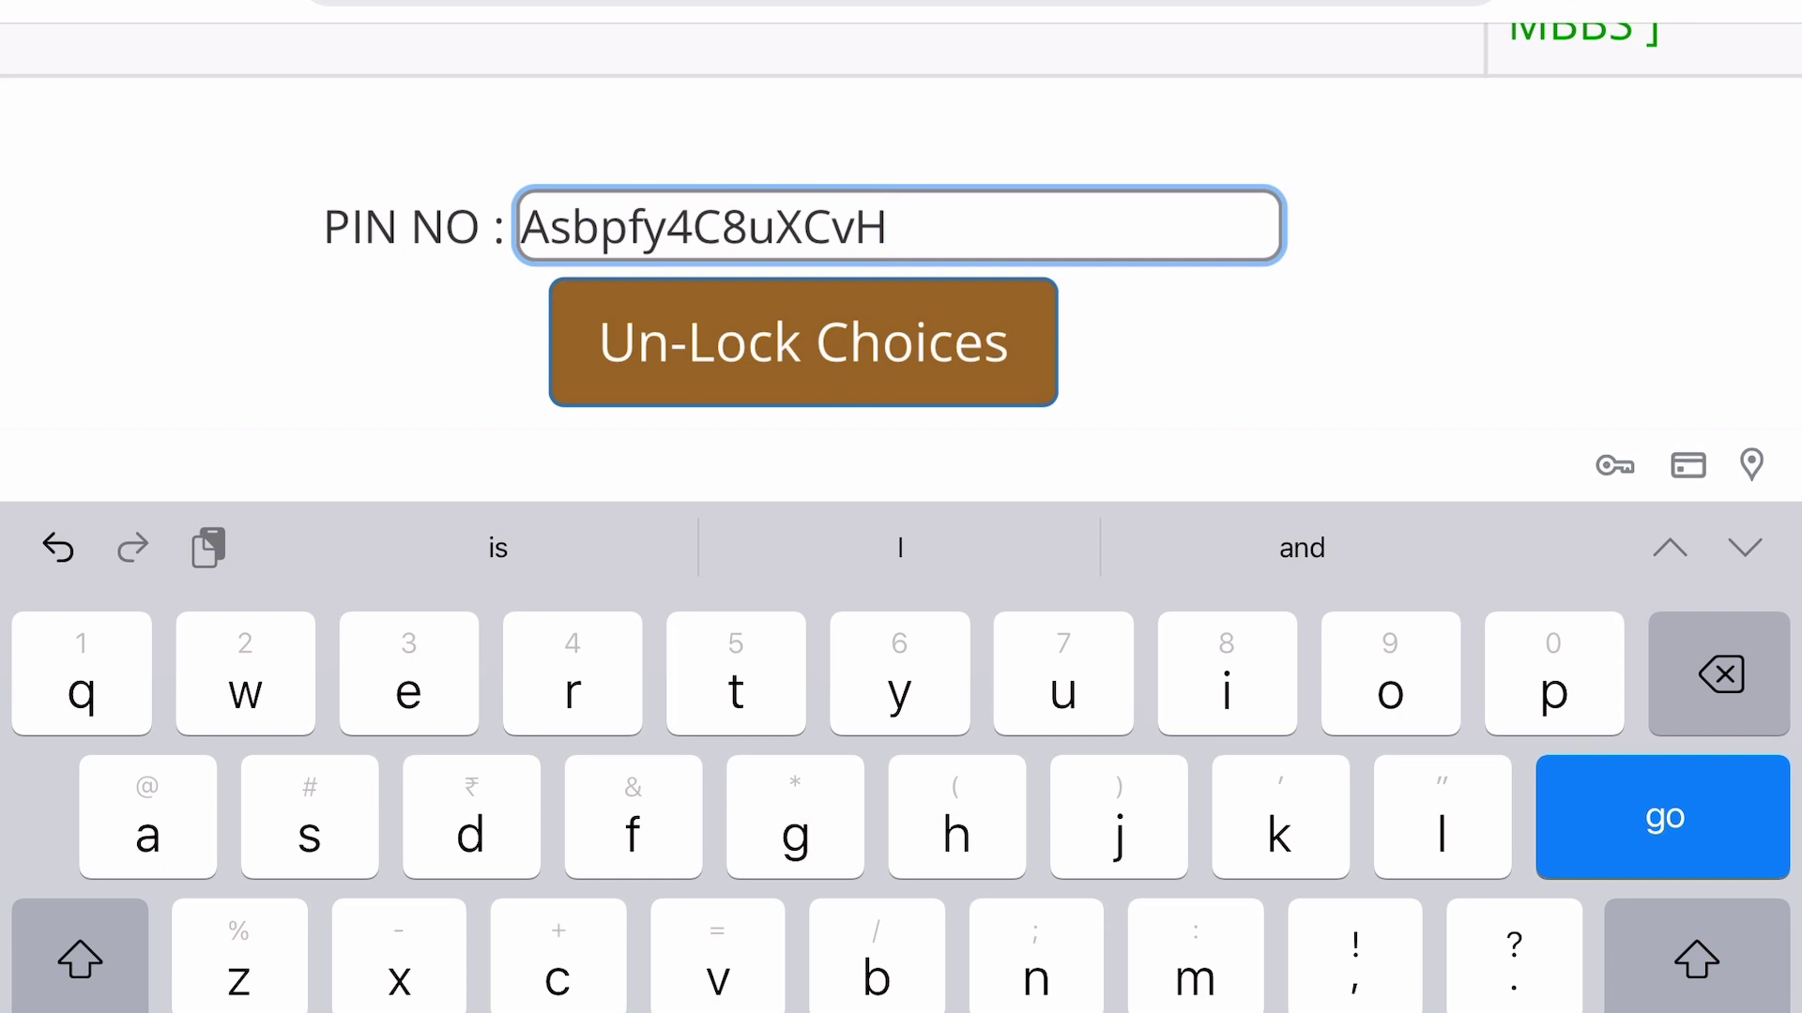
click(803, 341)
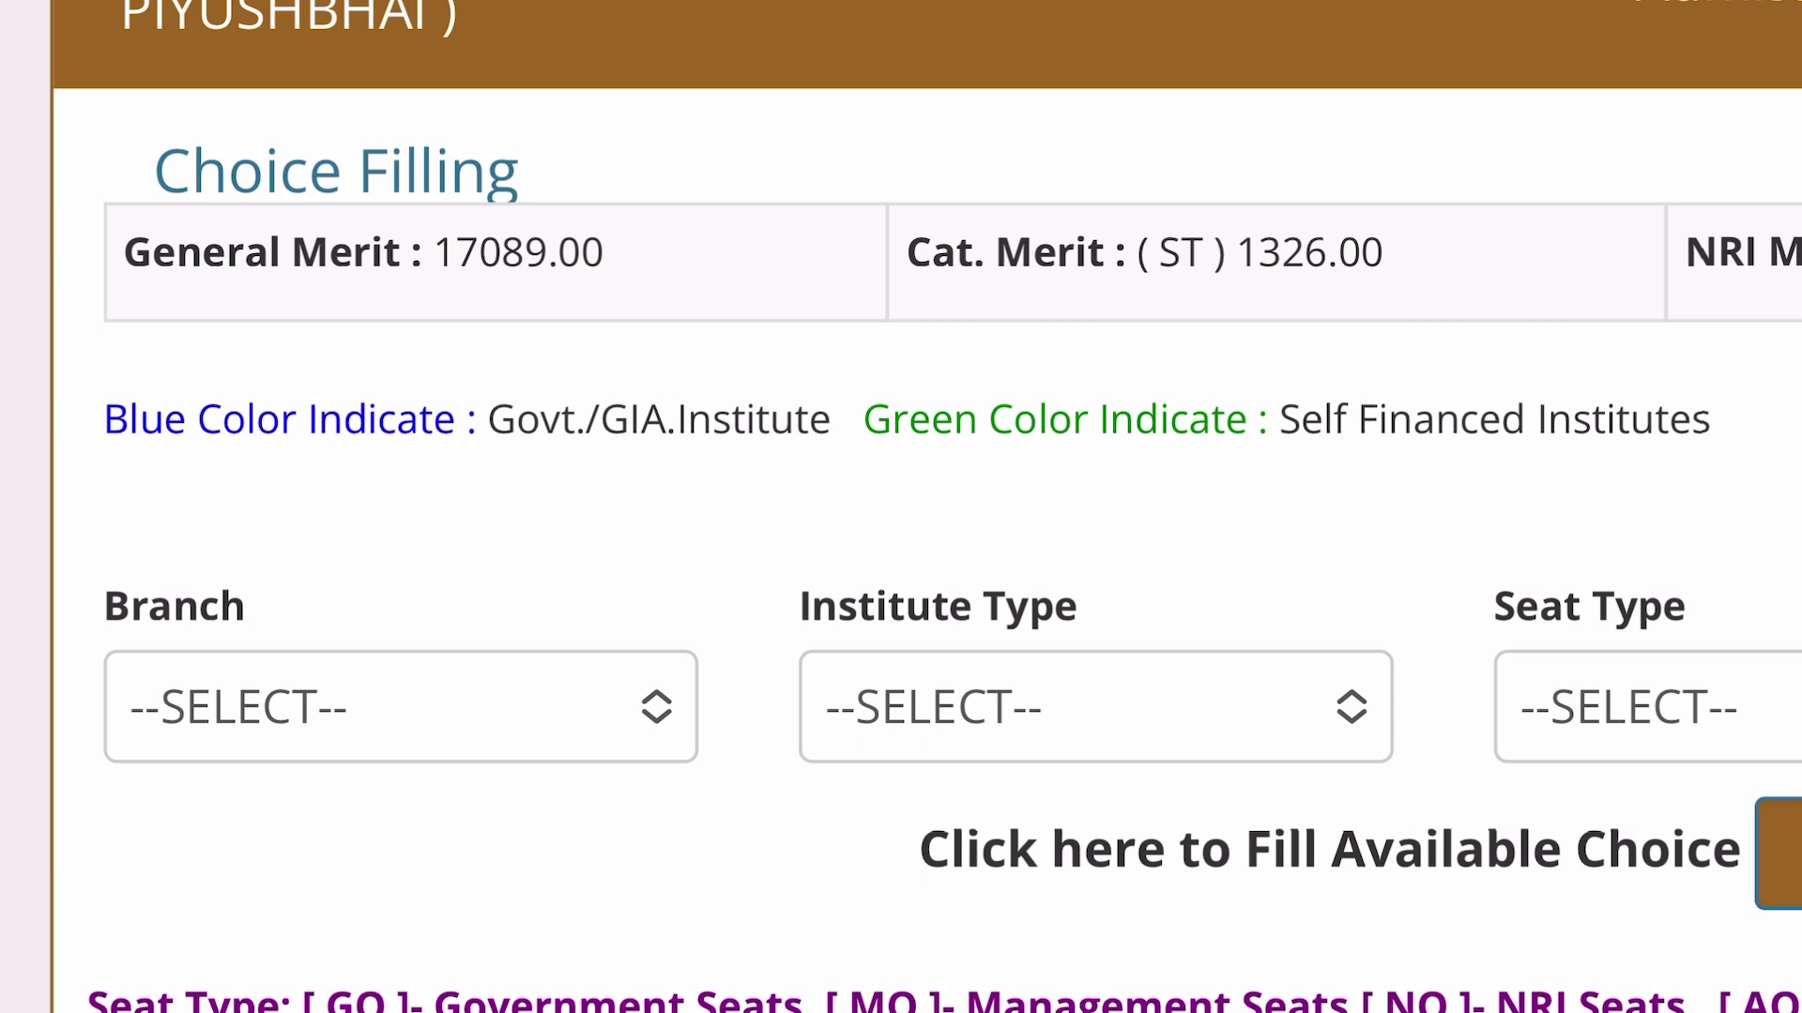
Filter available choices by MEDICAL branch, SFI institute type and GOVERNMENT SEAT (GQ).
click(401, 705)
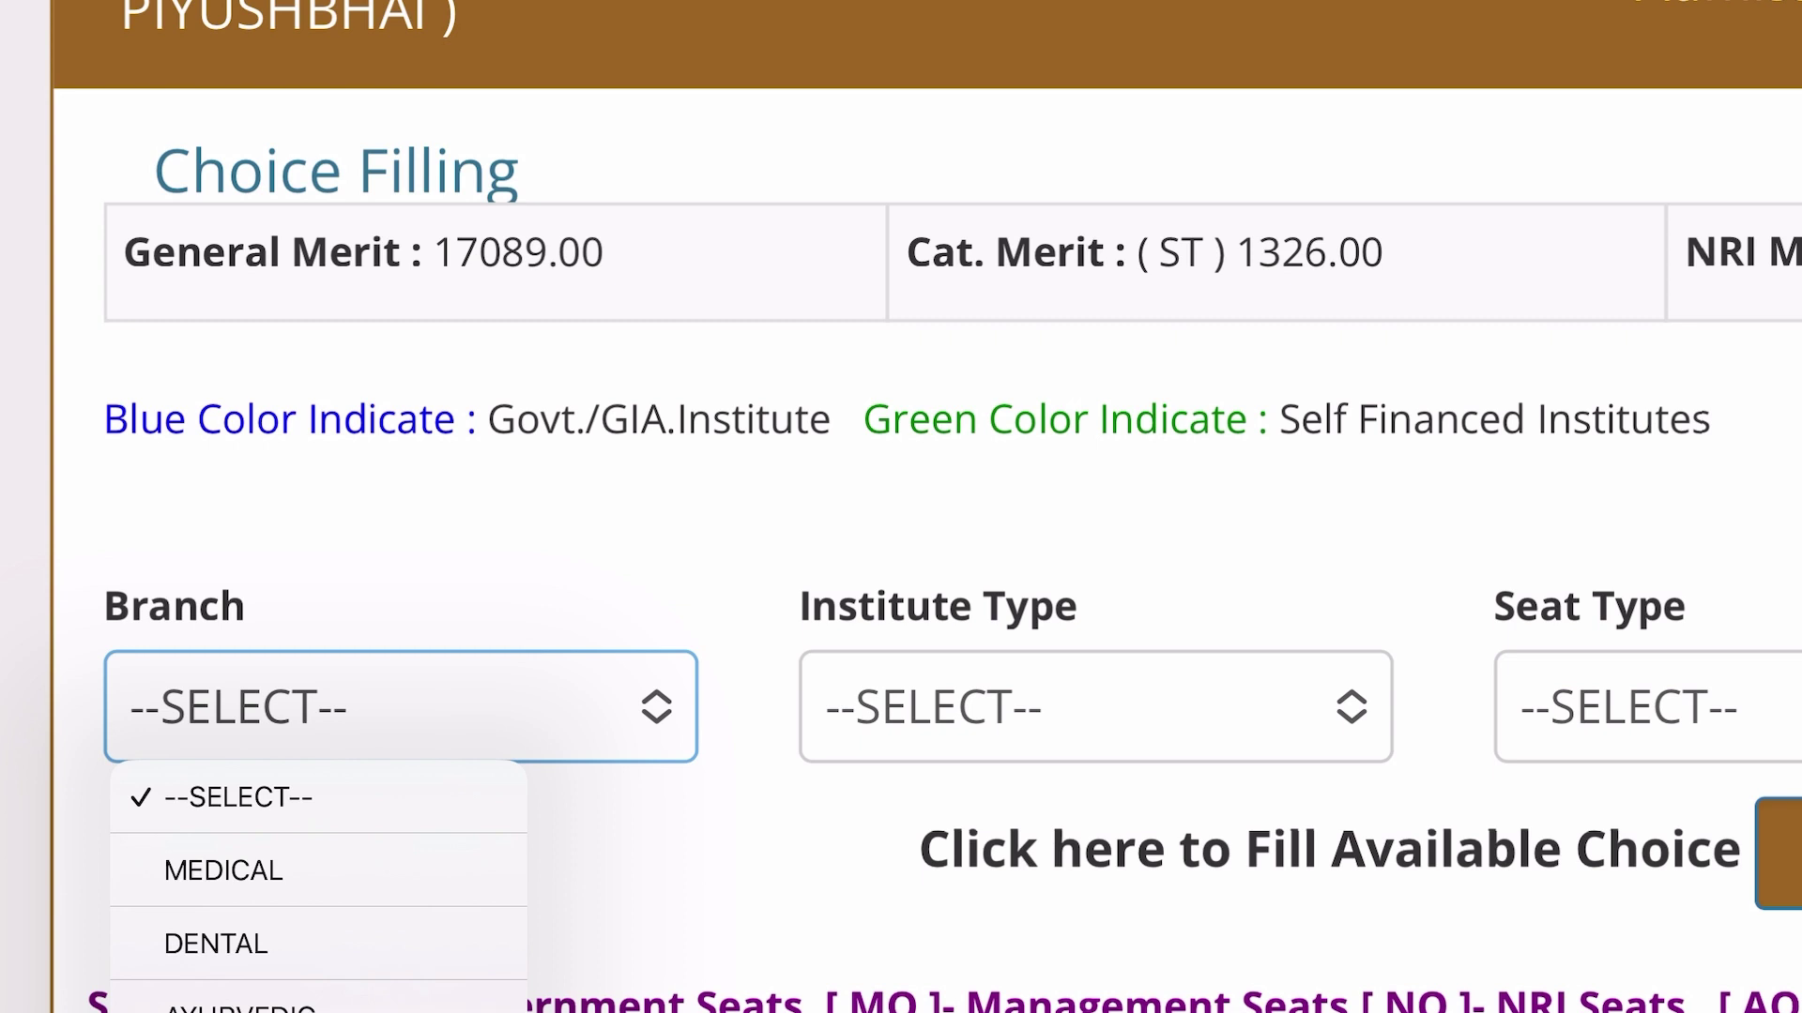
click(223, 870)
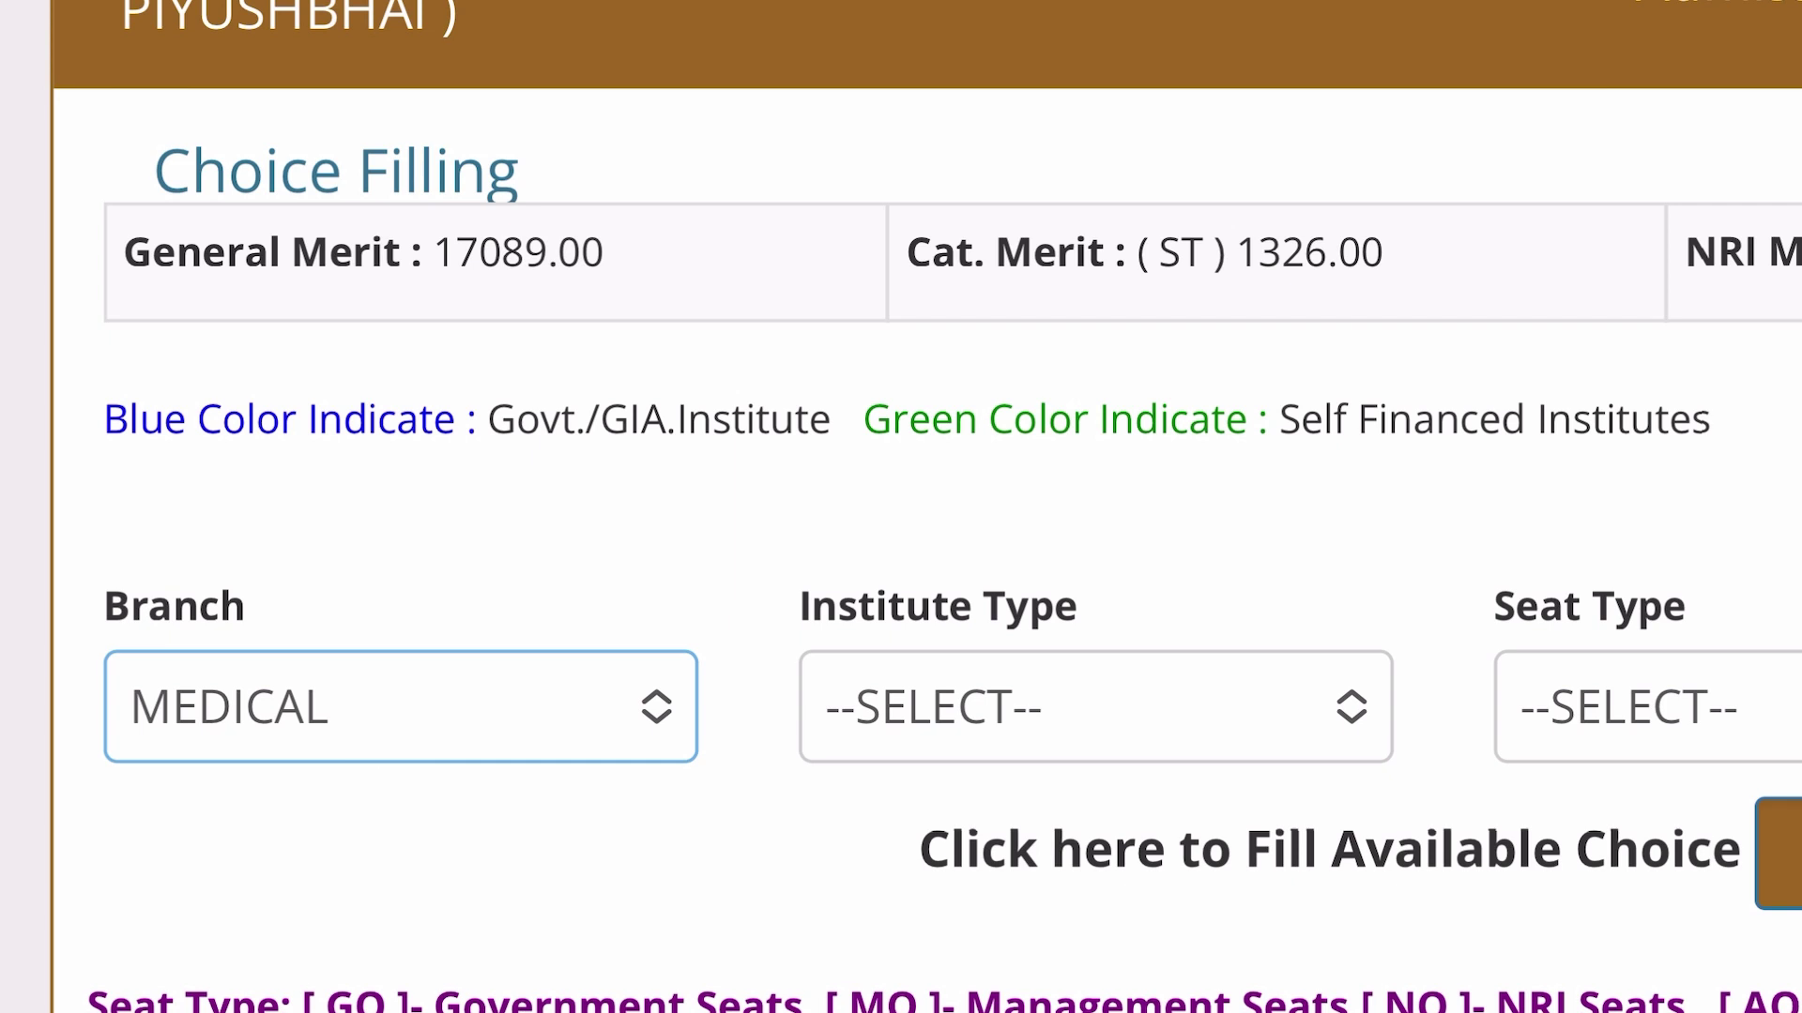
click(1005, 746)
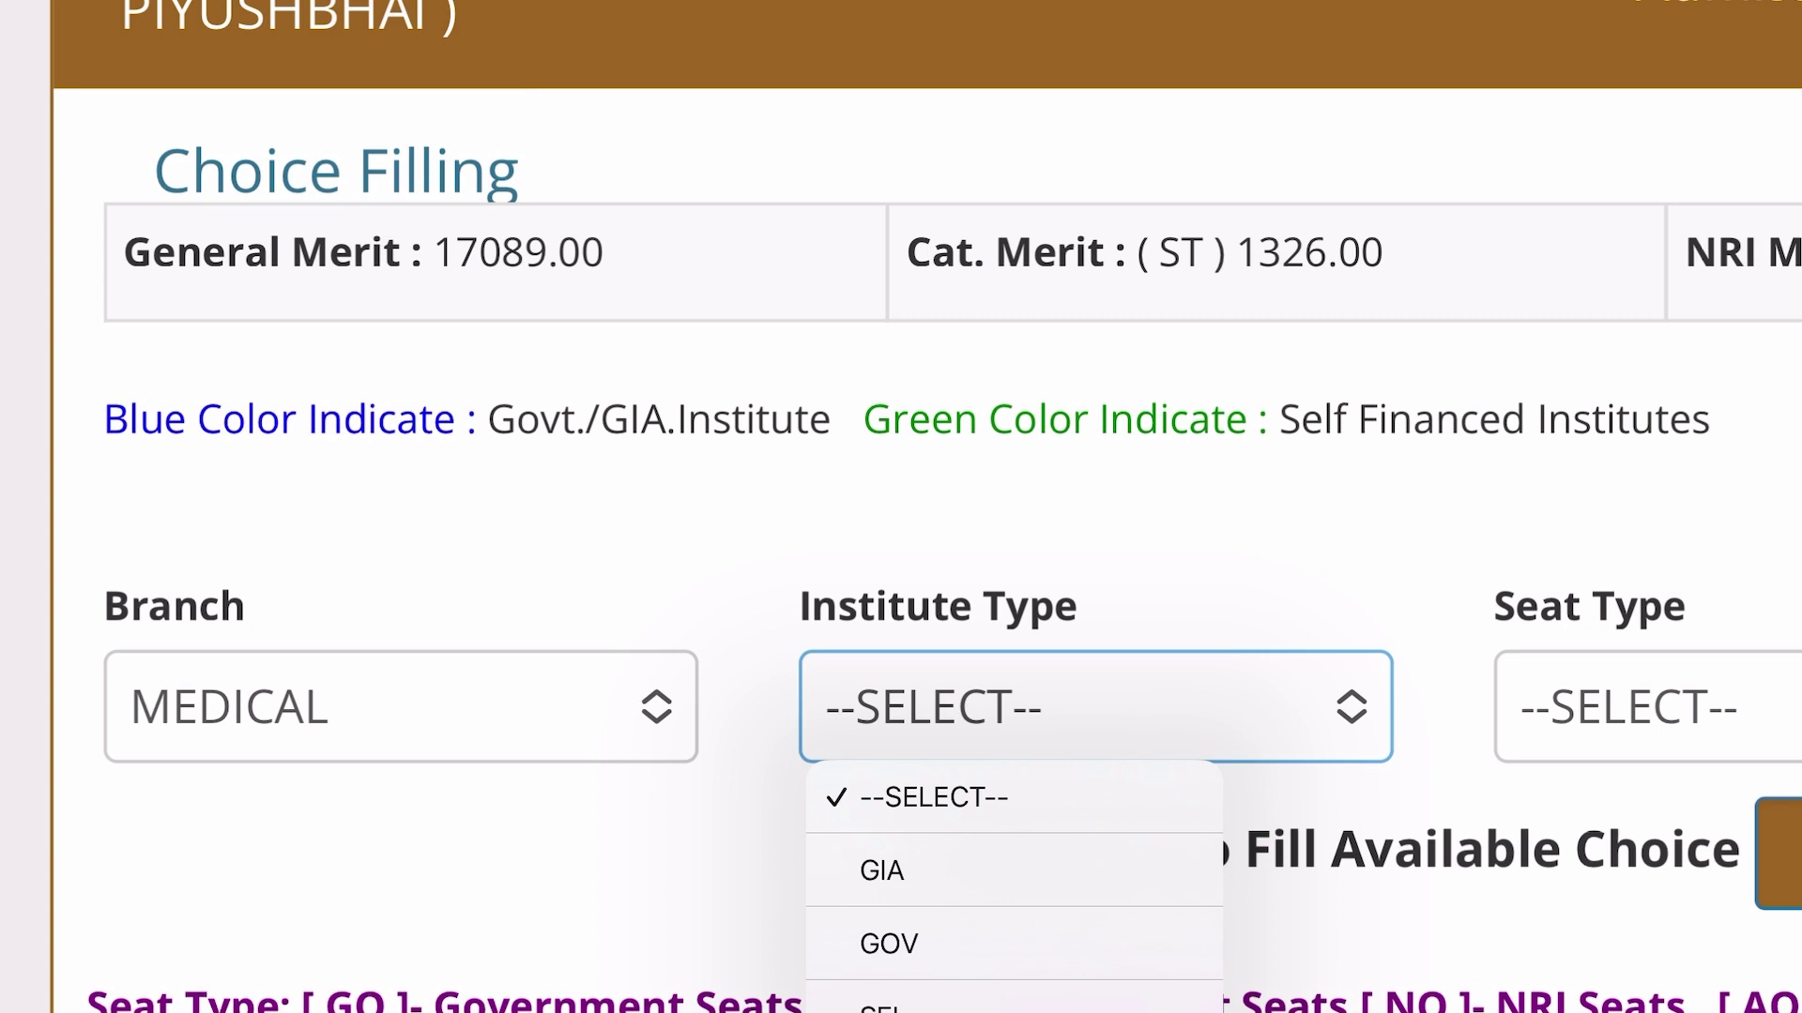
click(883, 1008)
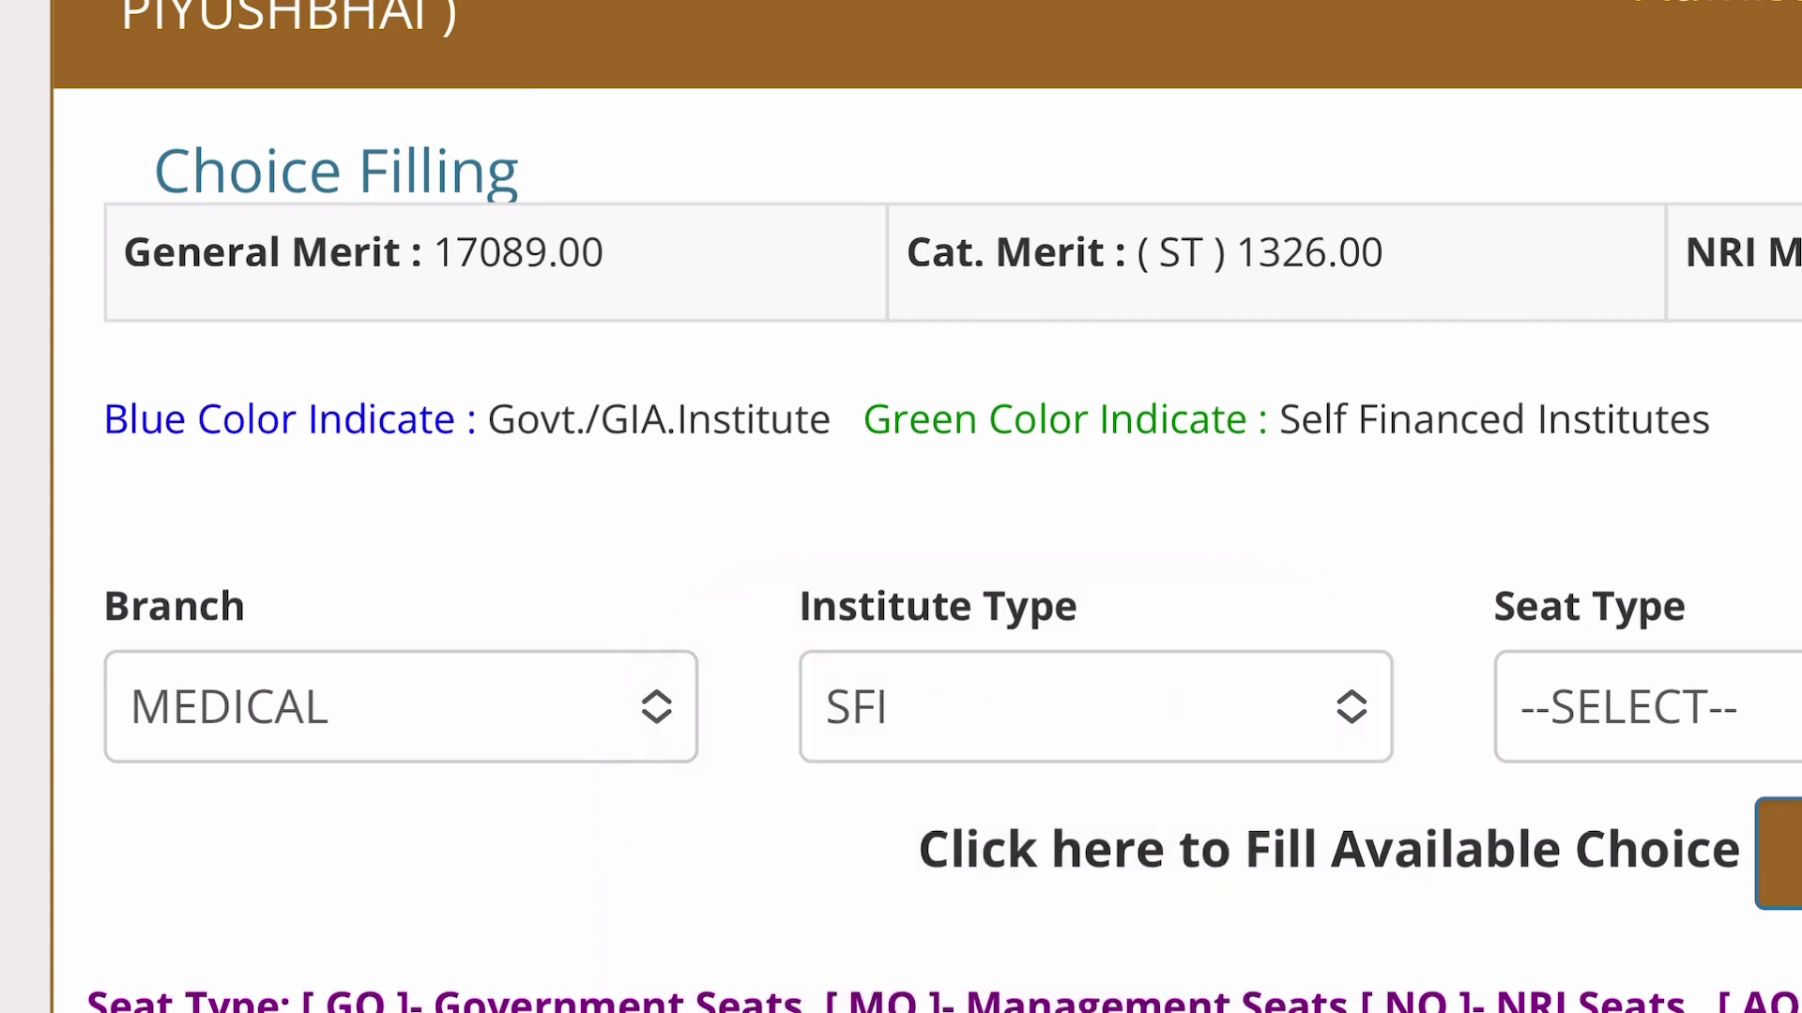
click(1455, 706)
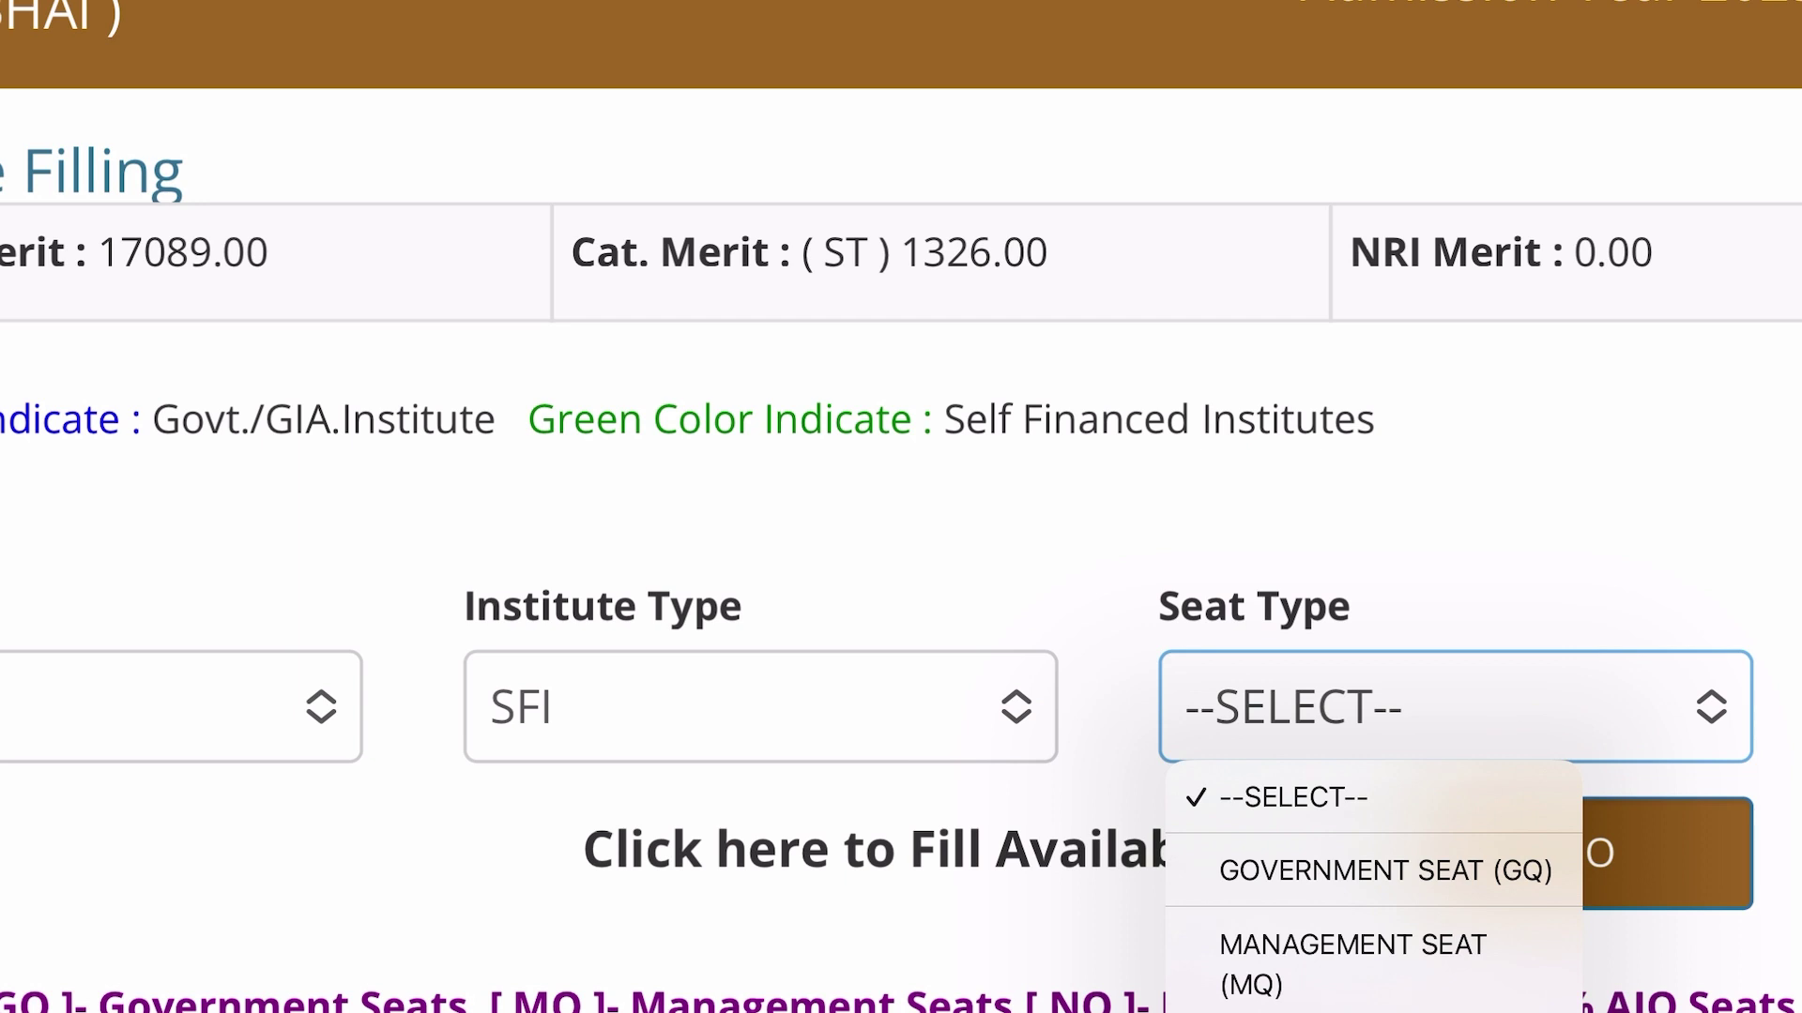
click(1385, 870)
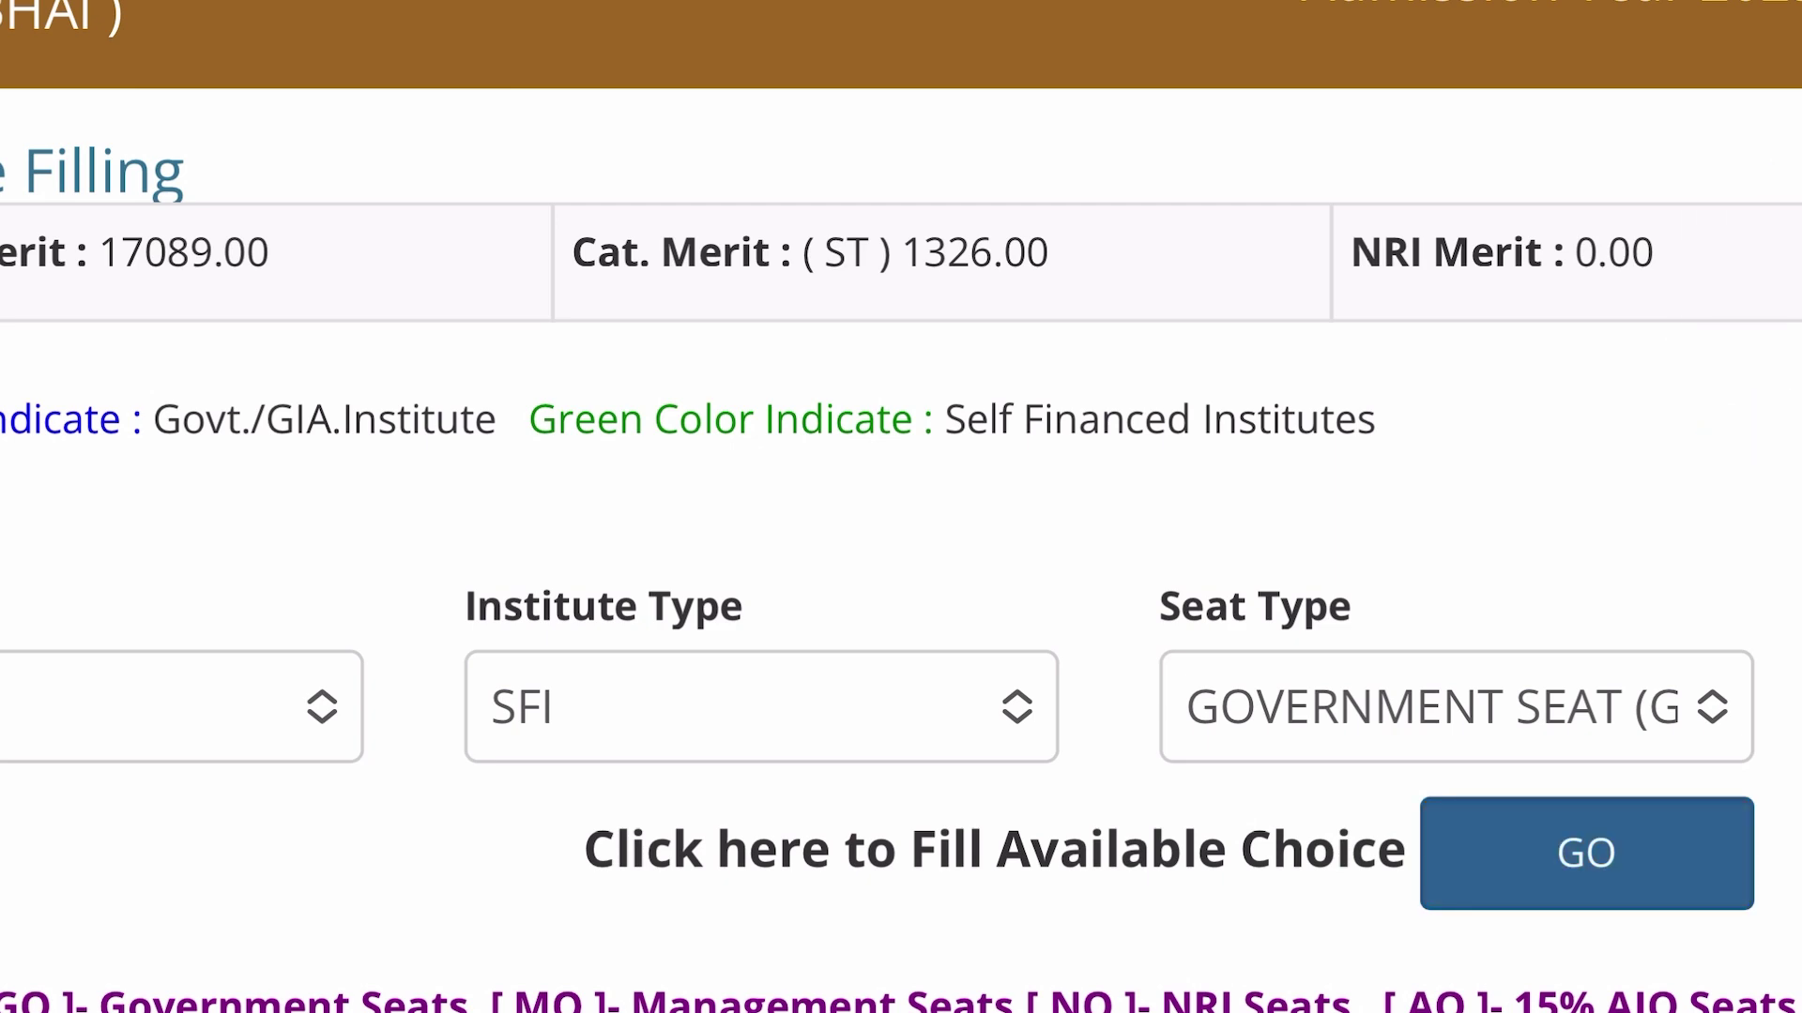
scroll(901, 751, down, 5)
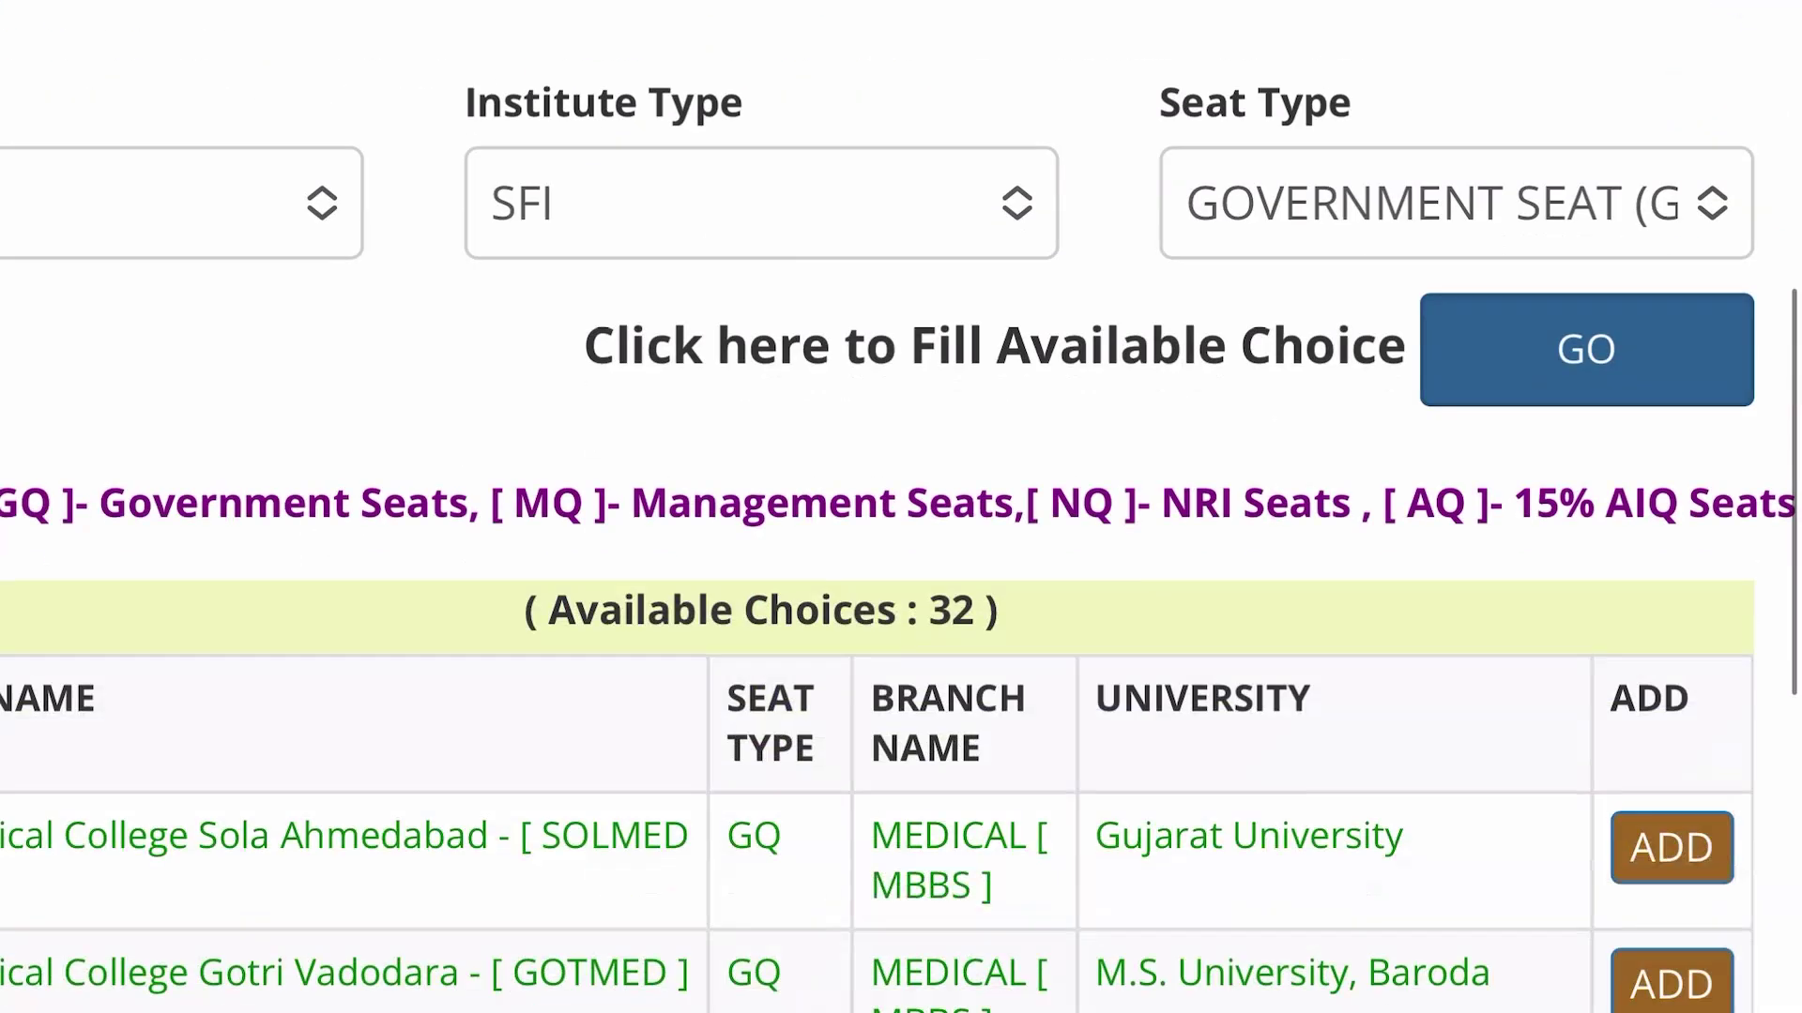
scroll(875, 833, up, 5)
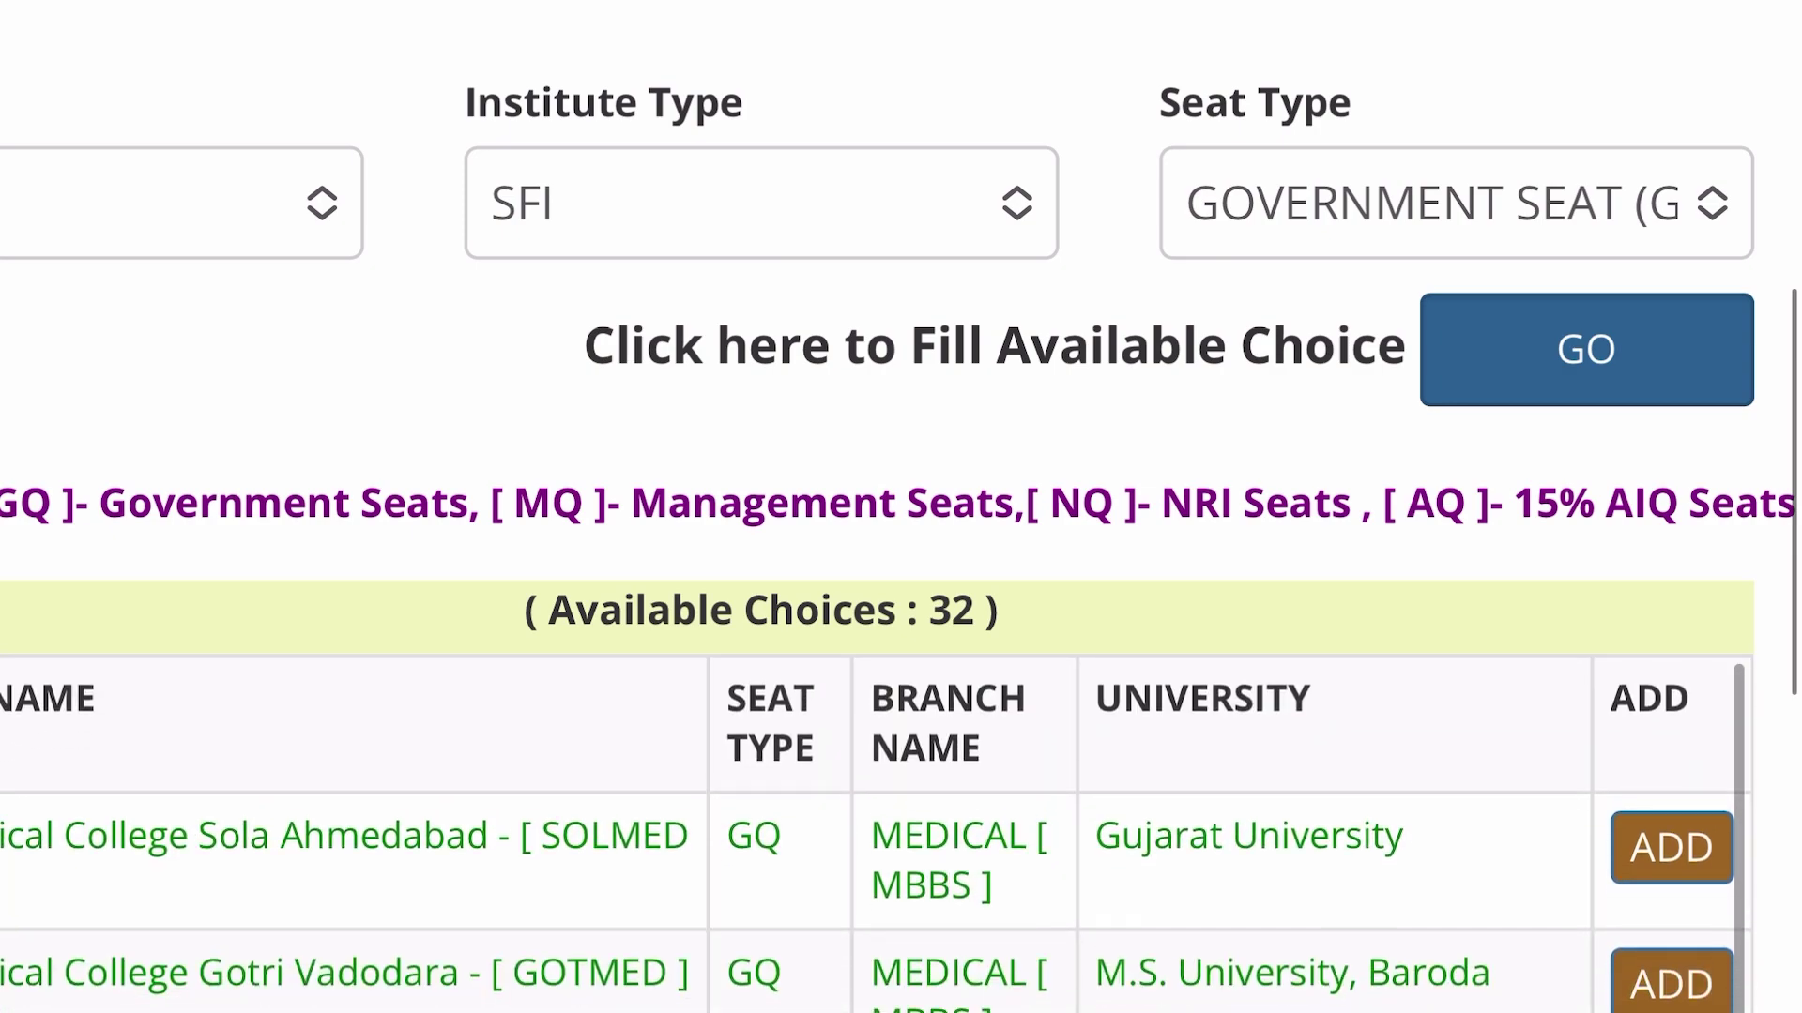
scroll(901, 563, left, 3)
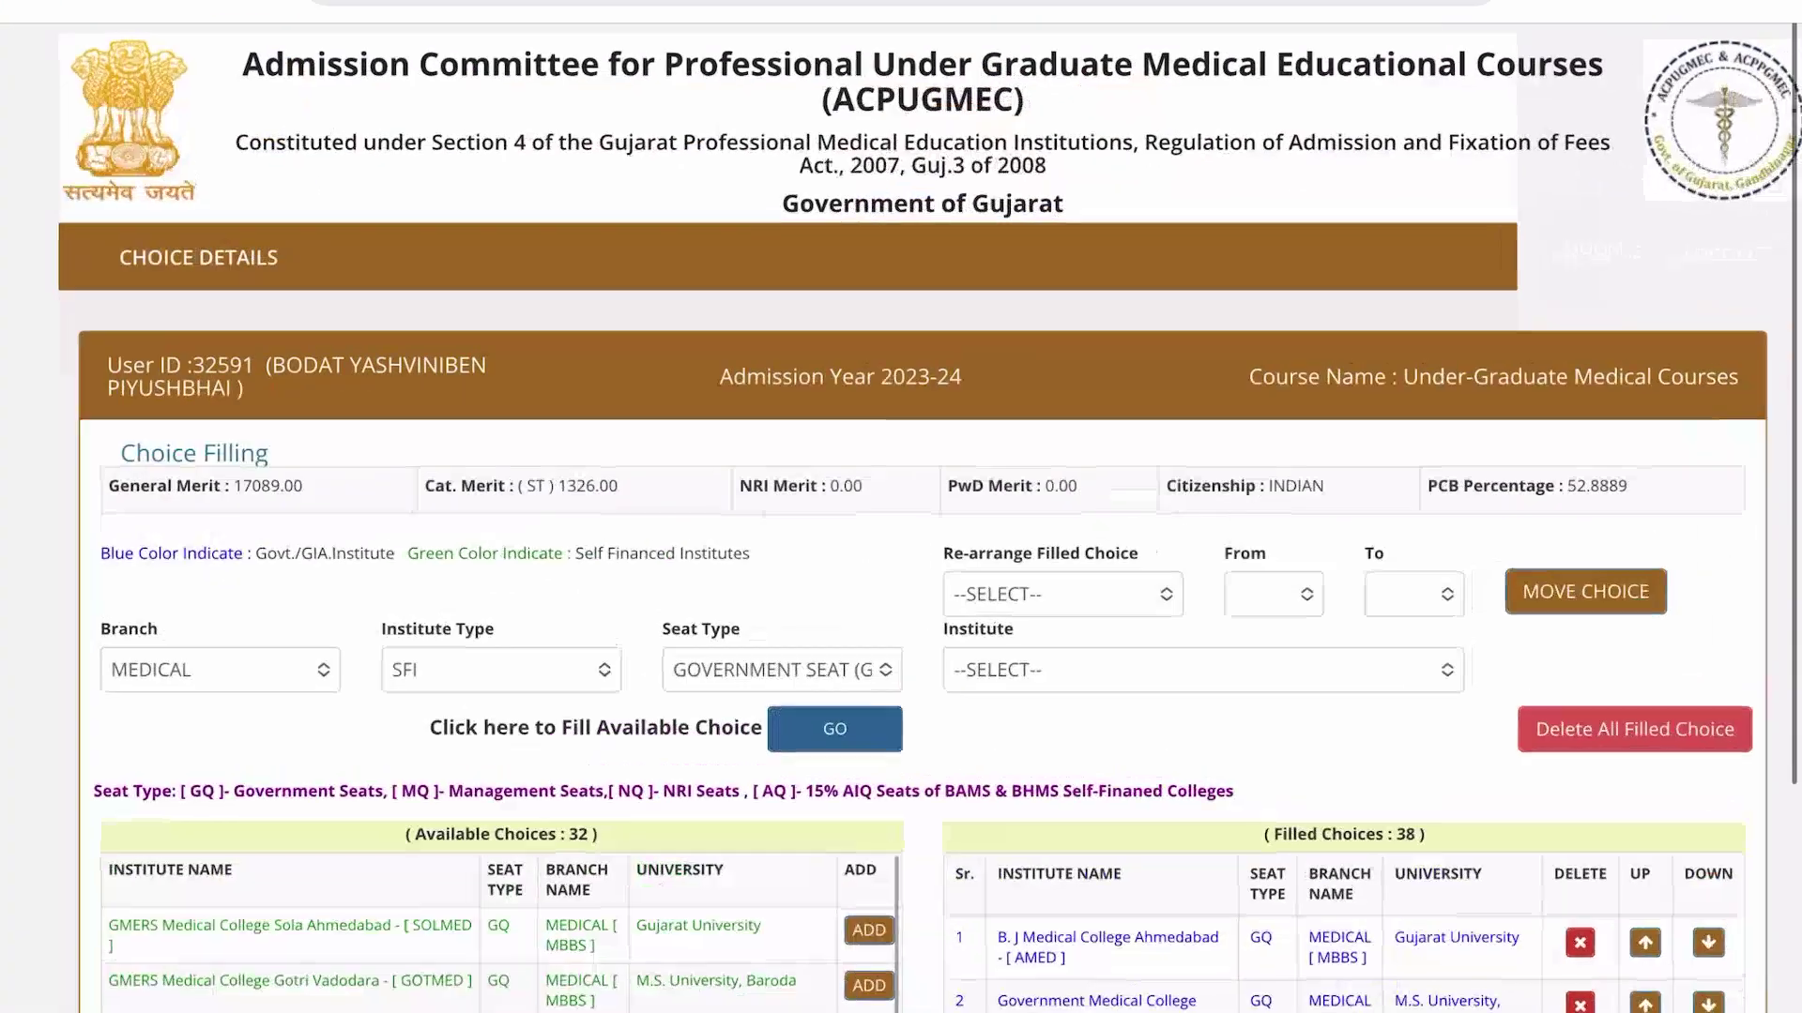
Switch the filters to AYURVEDIC branch, GOV institutes and GOVERNMENT SEAT (GQ), then load the list.
scroll(1326, 713, down, 3)
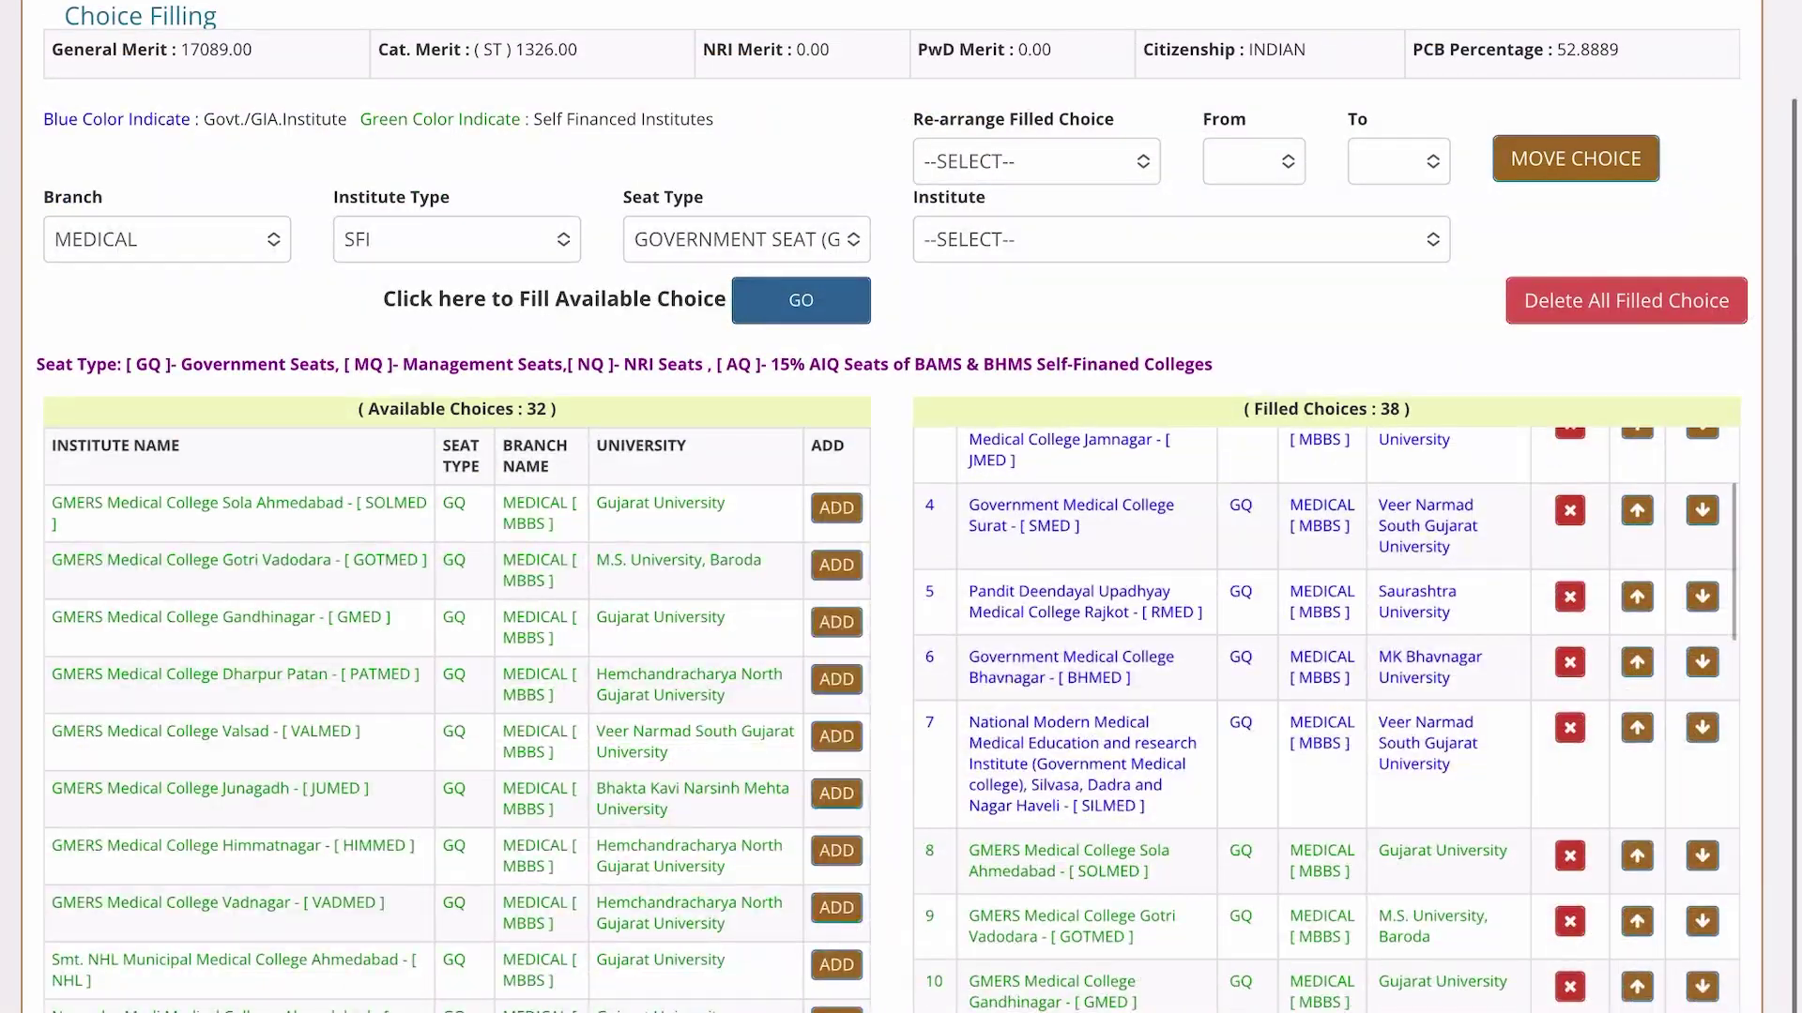
scroll(457, 713, down, 3)
scroll(457, 713, up, 3)
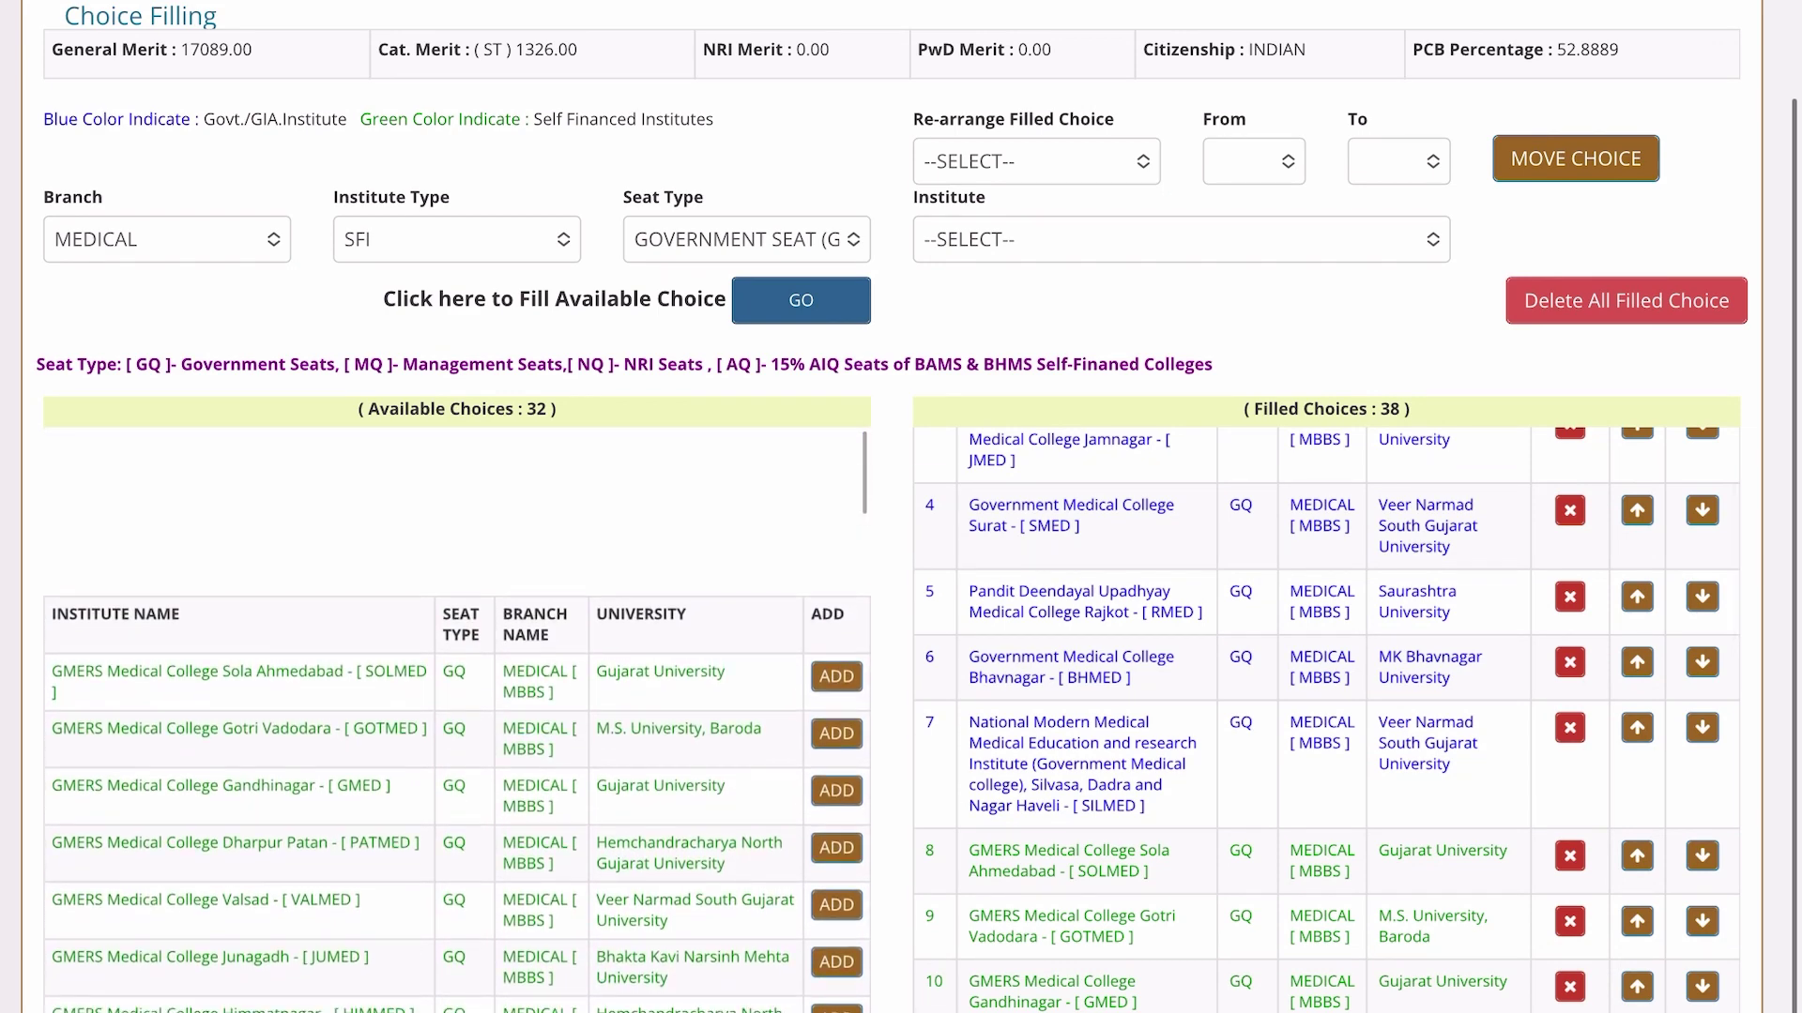
scroll(1326, 713, up, 3)
click(167, 239)
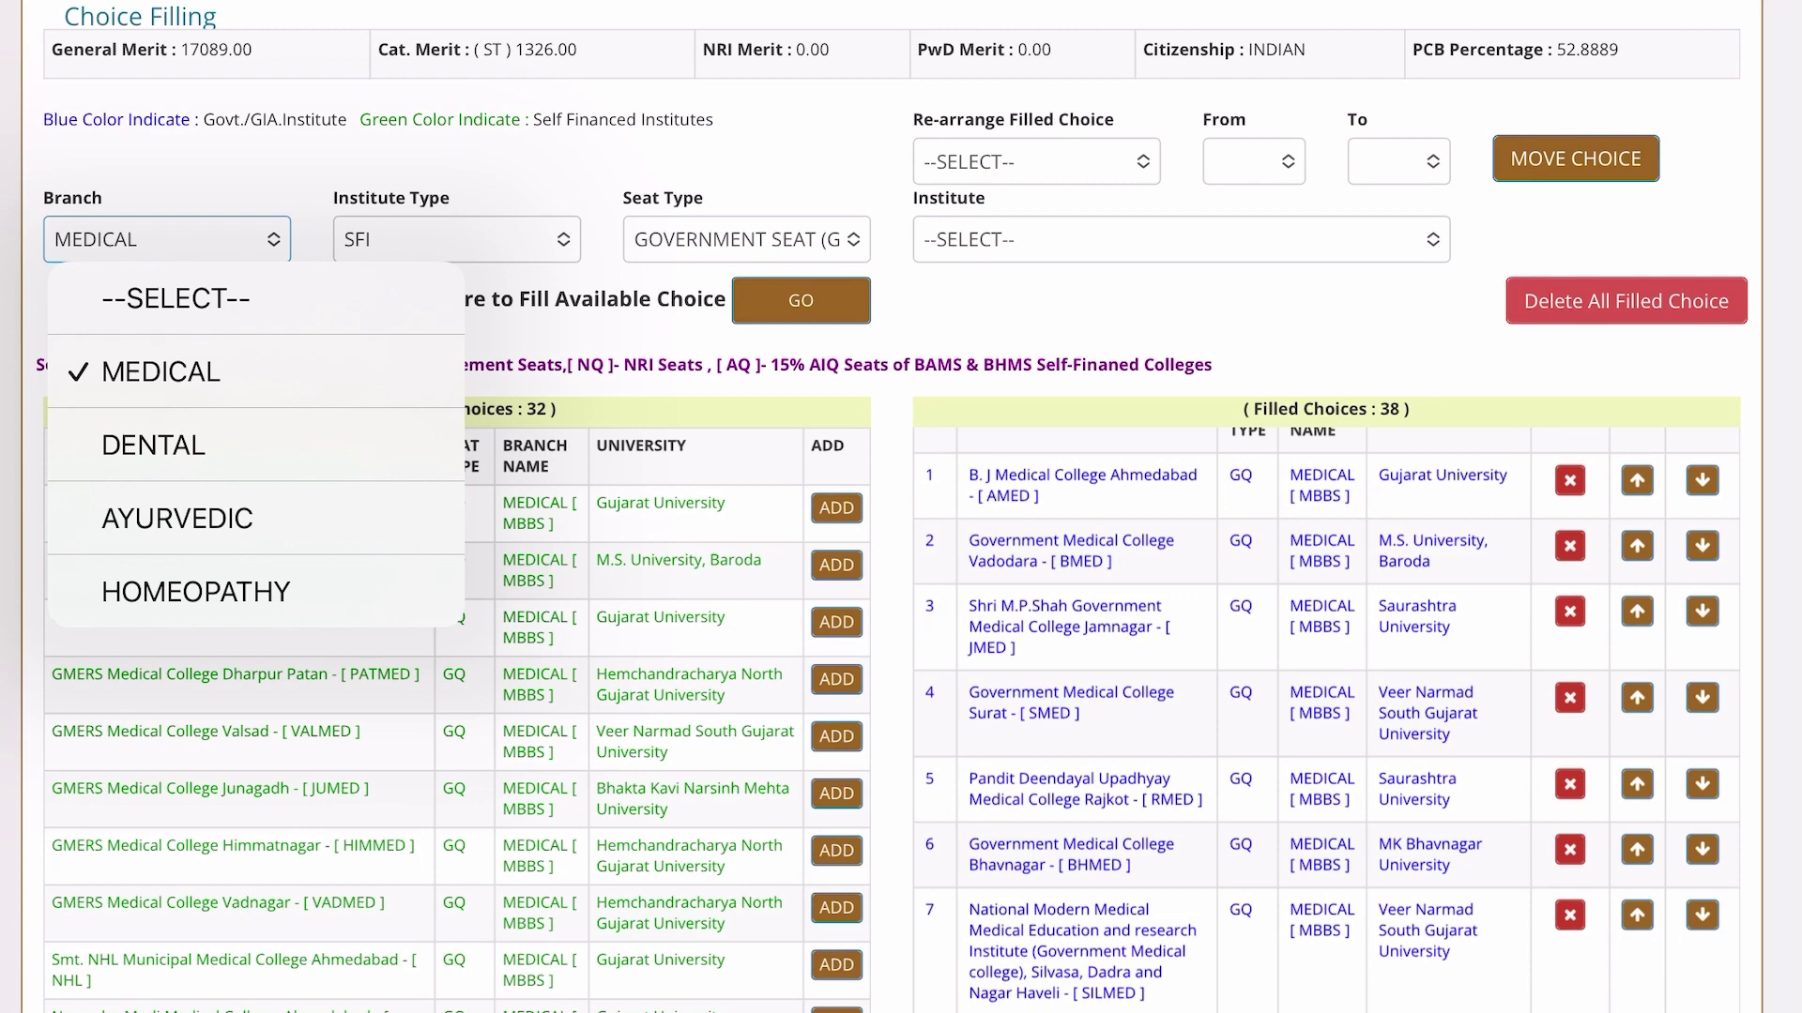
click(177, 518)
click(457, 239)
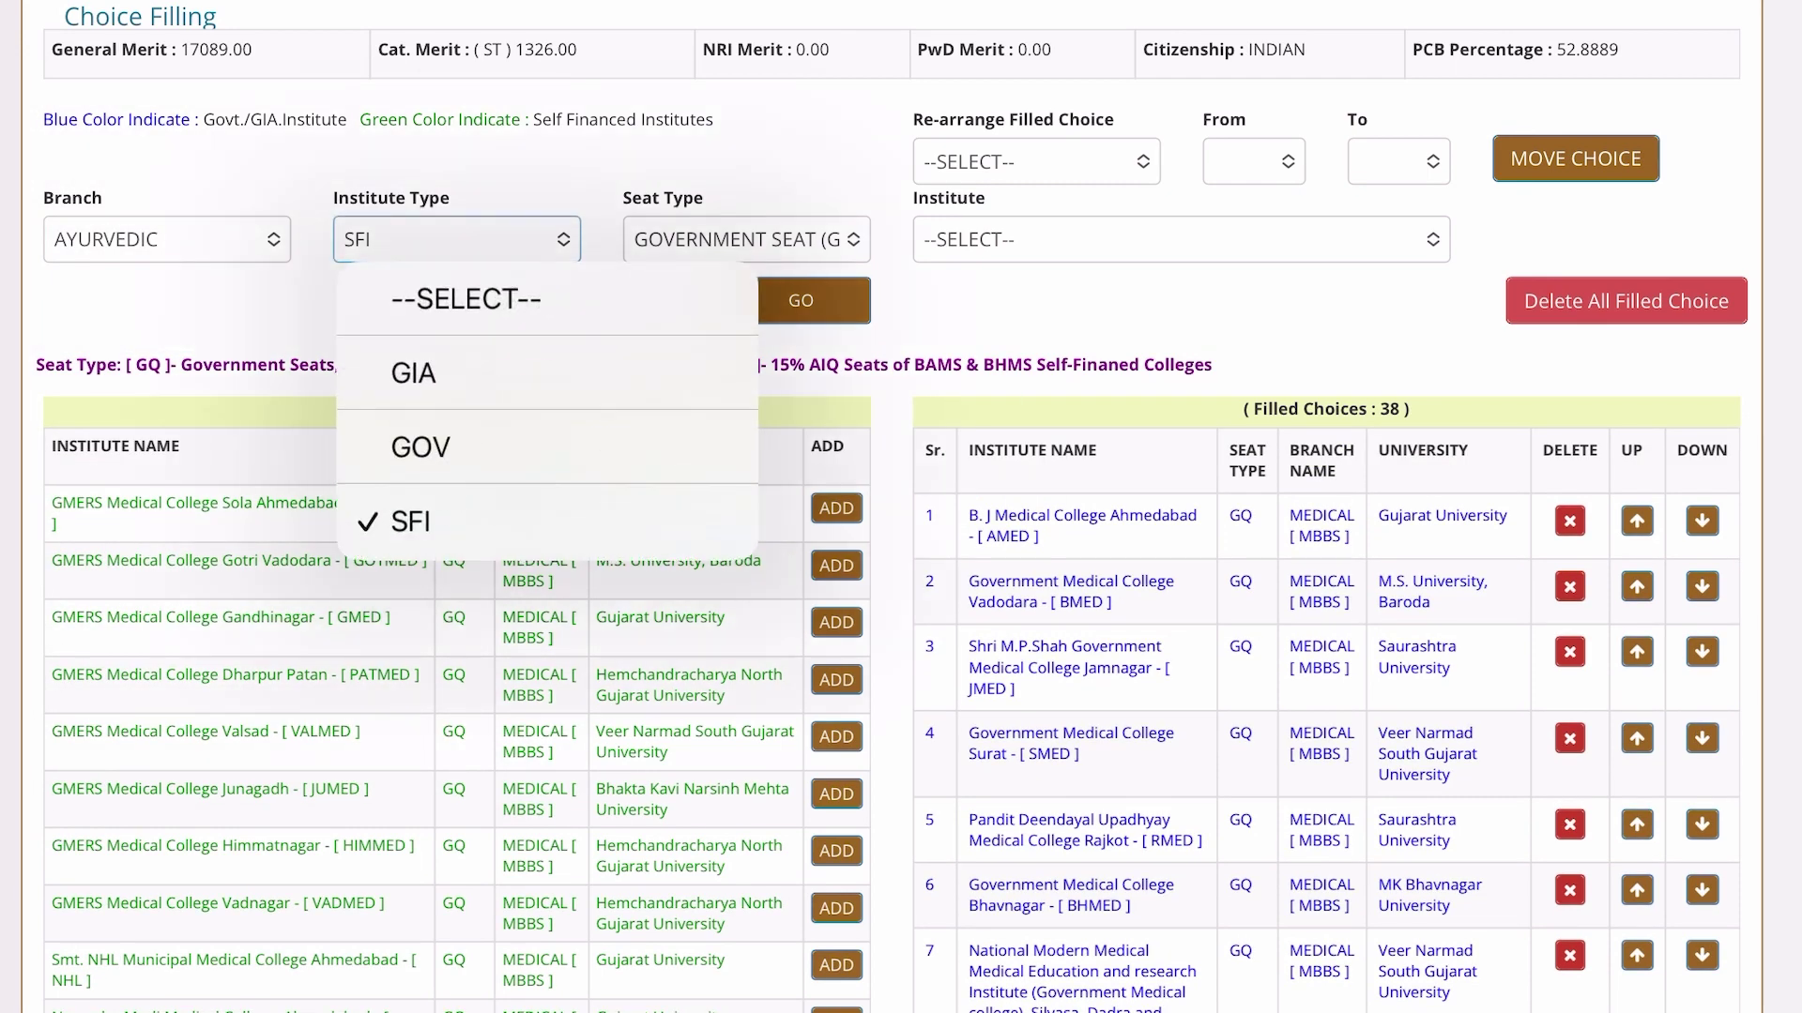
click(420, 444)
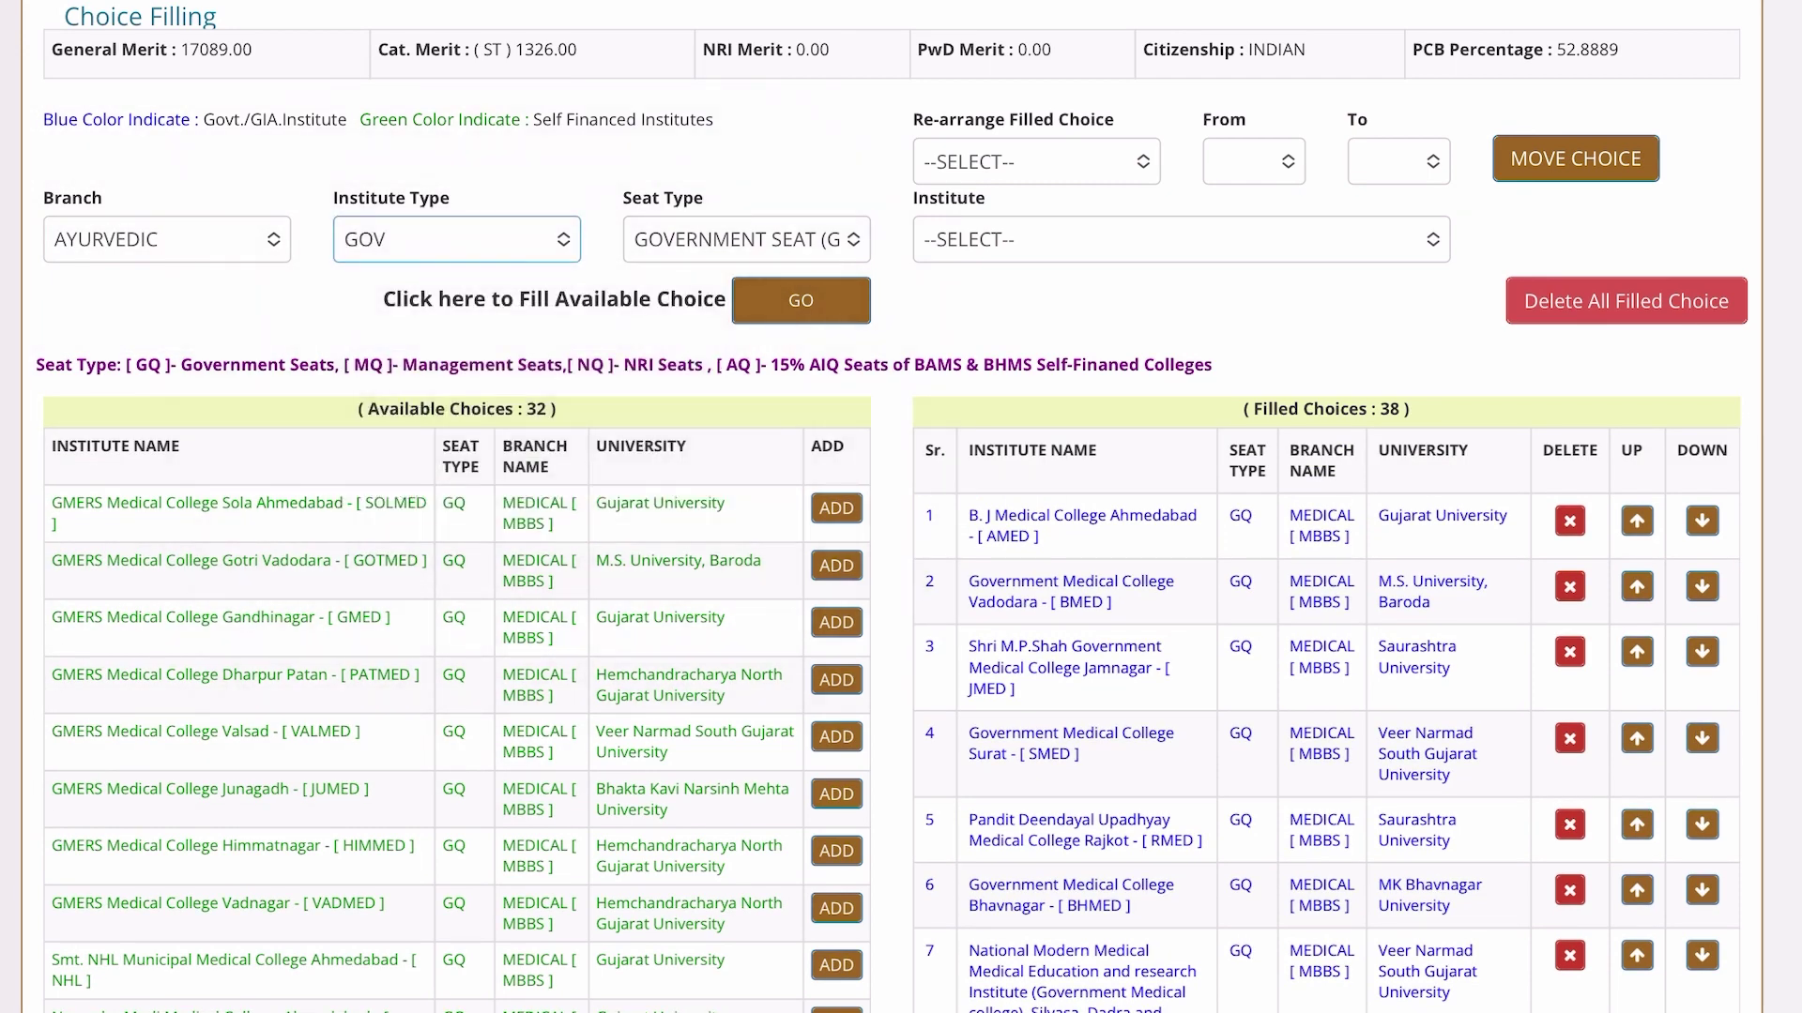
click(746, 239)
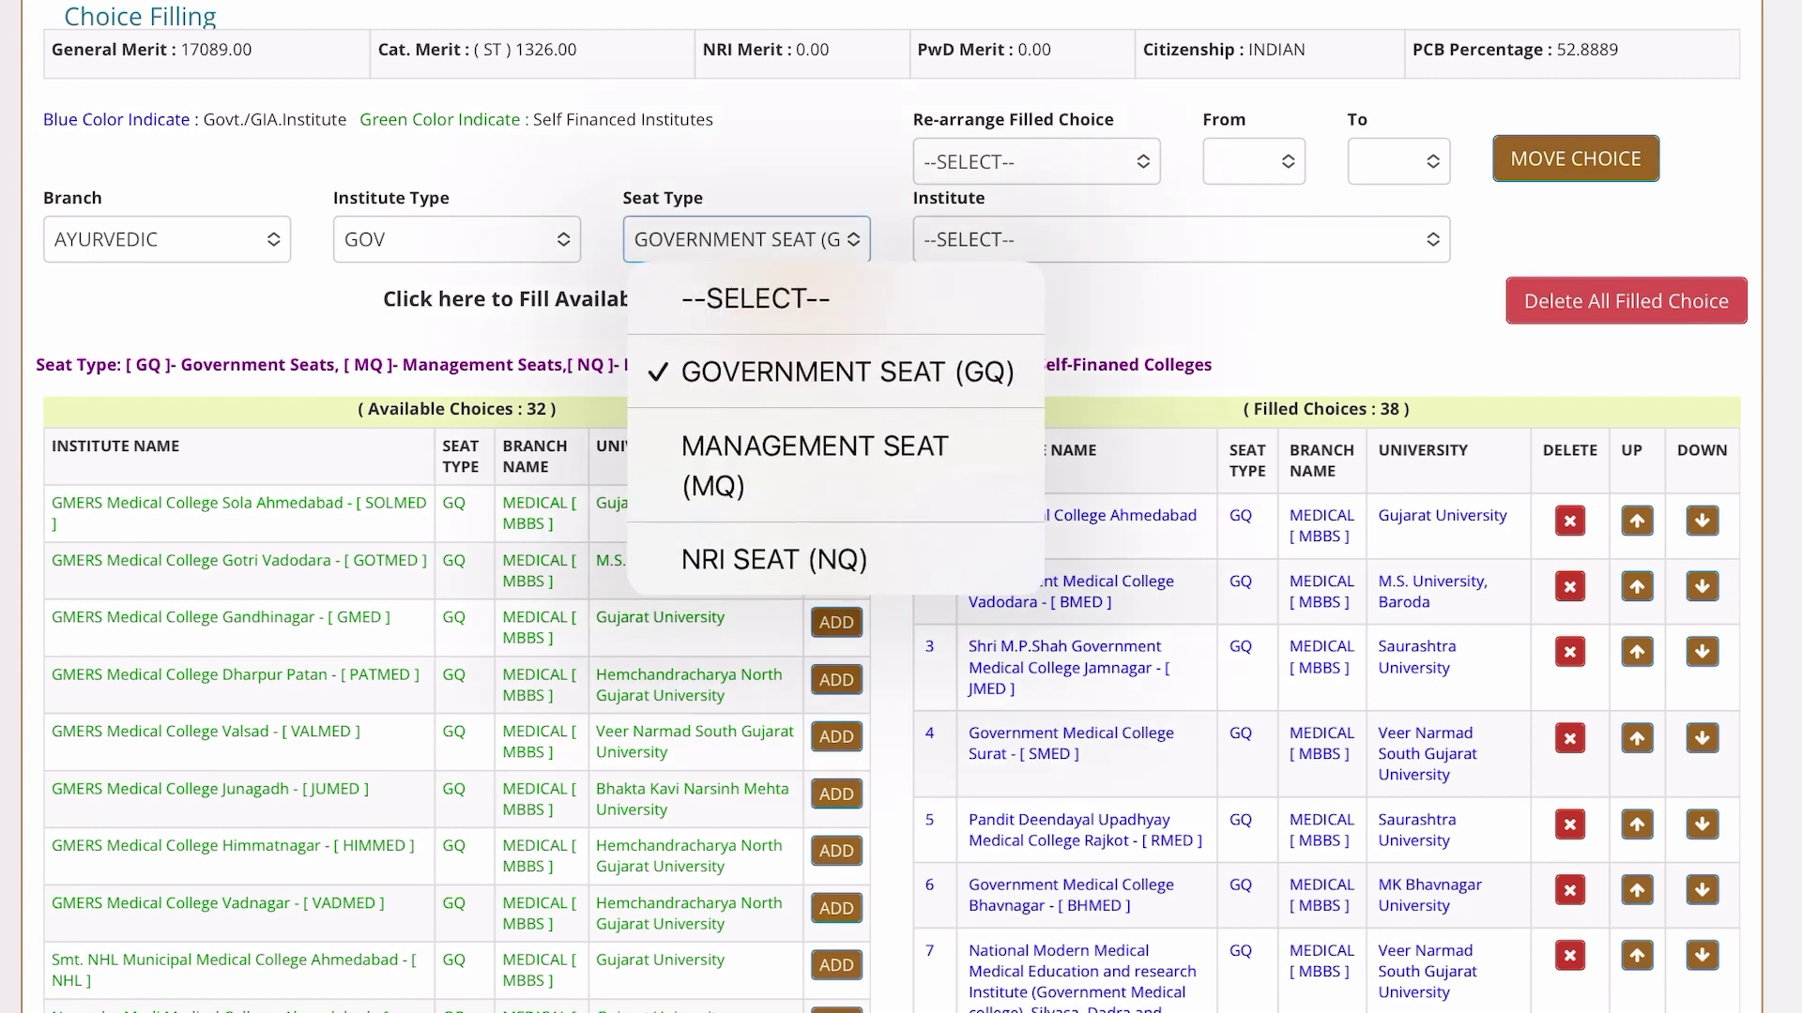
key(Return)
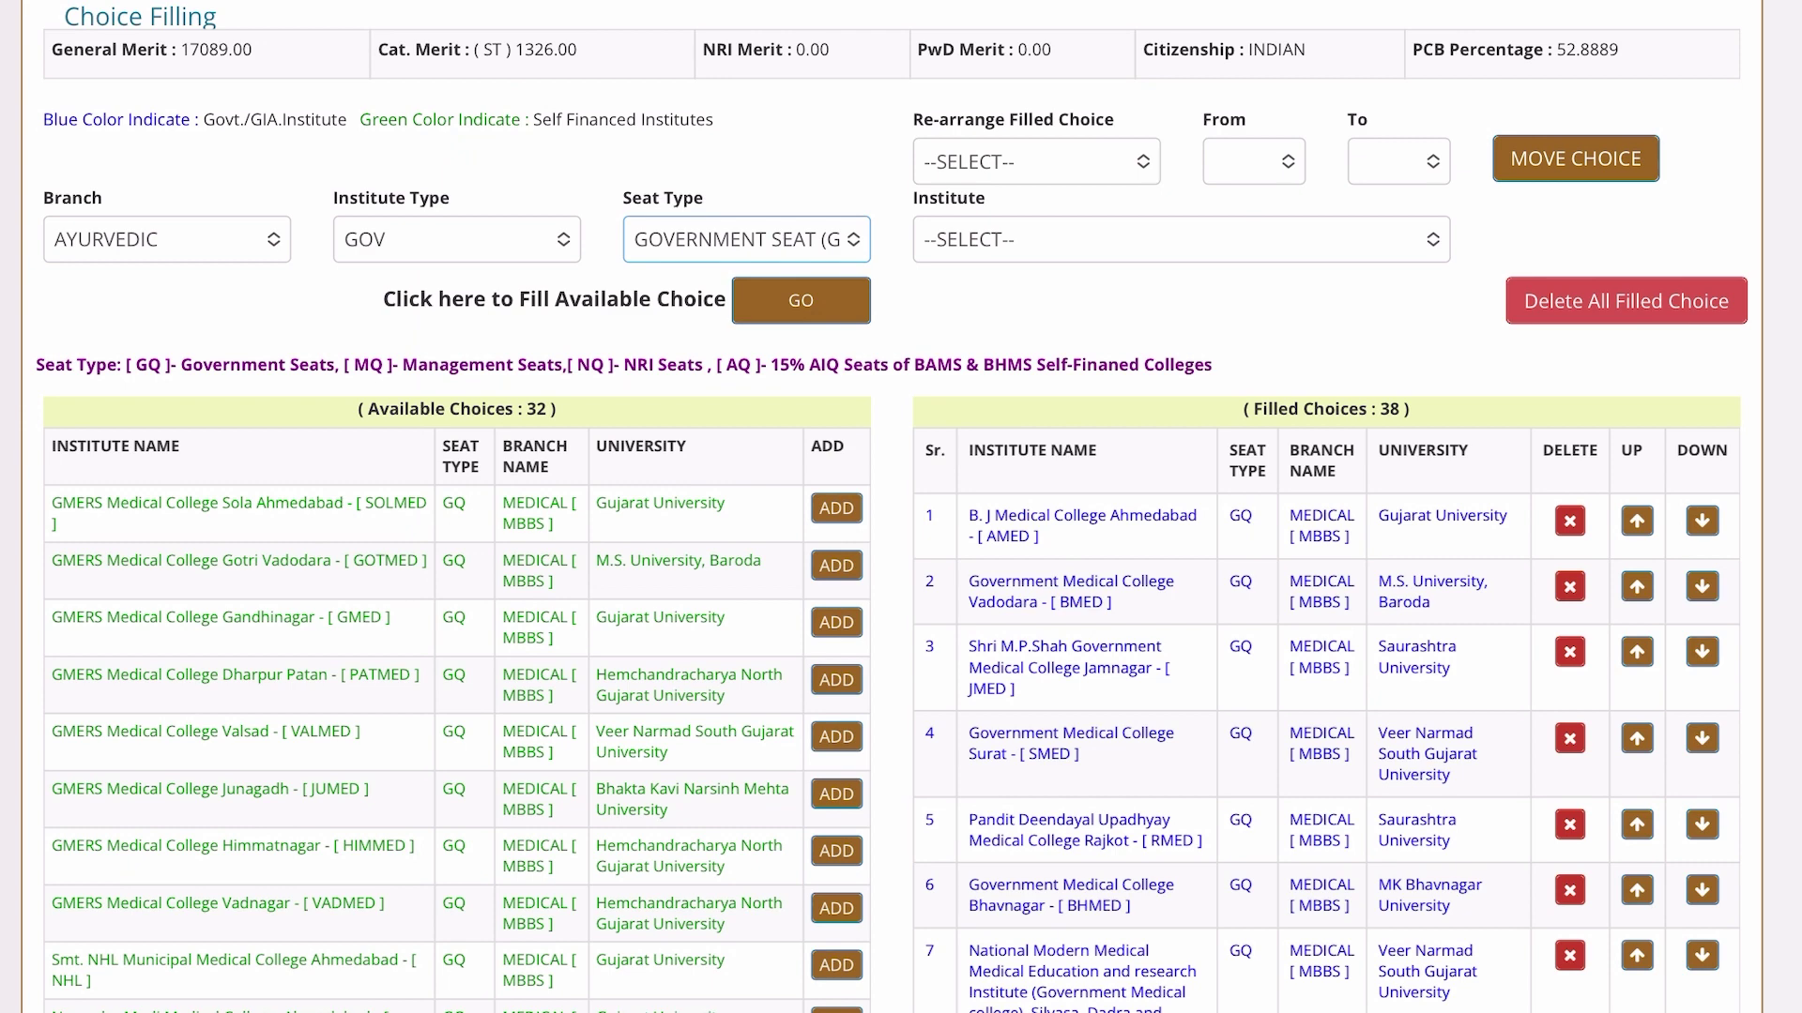
key(Tab)
key(Return)
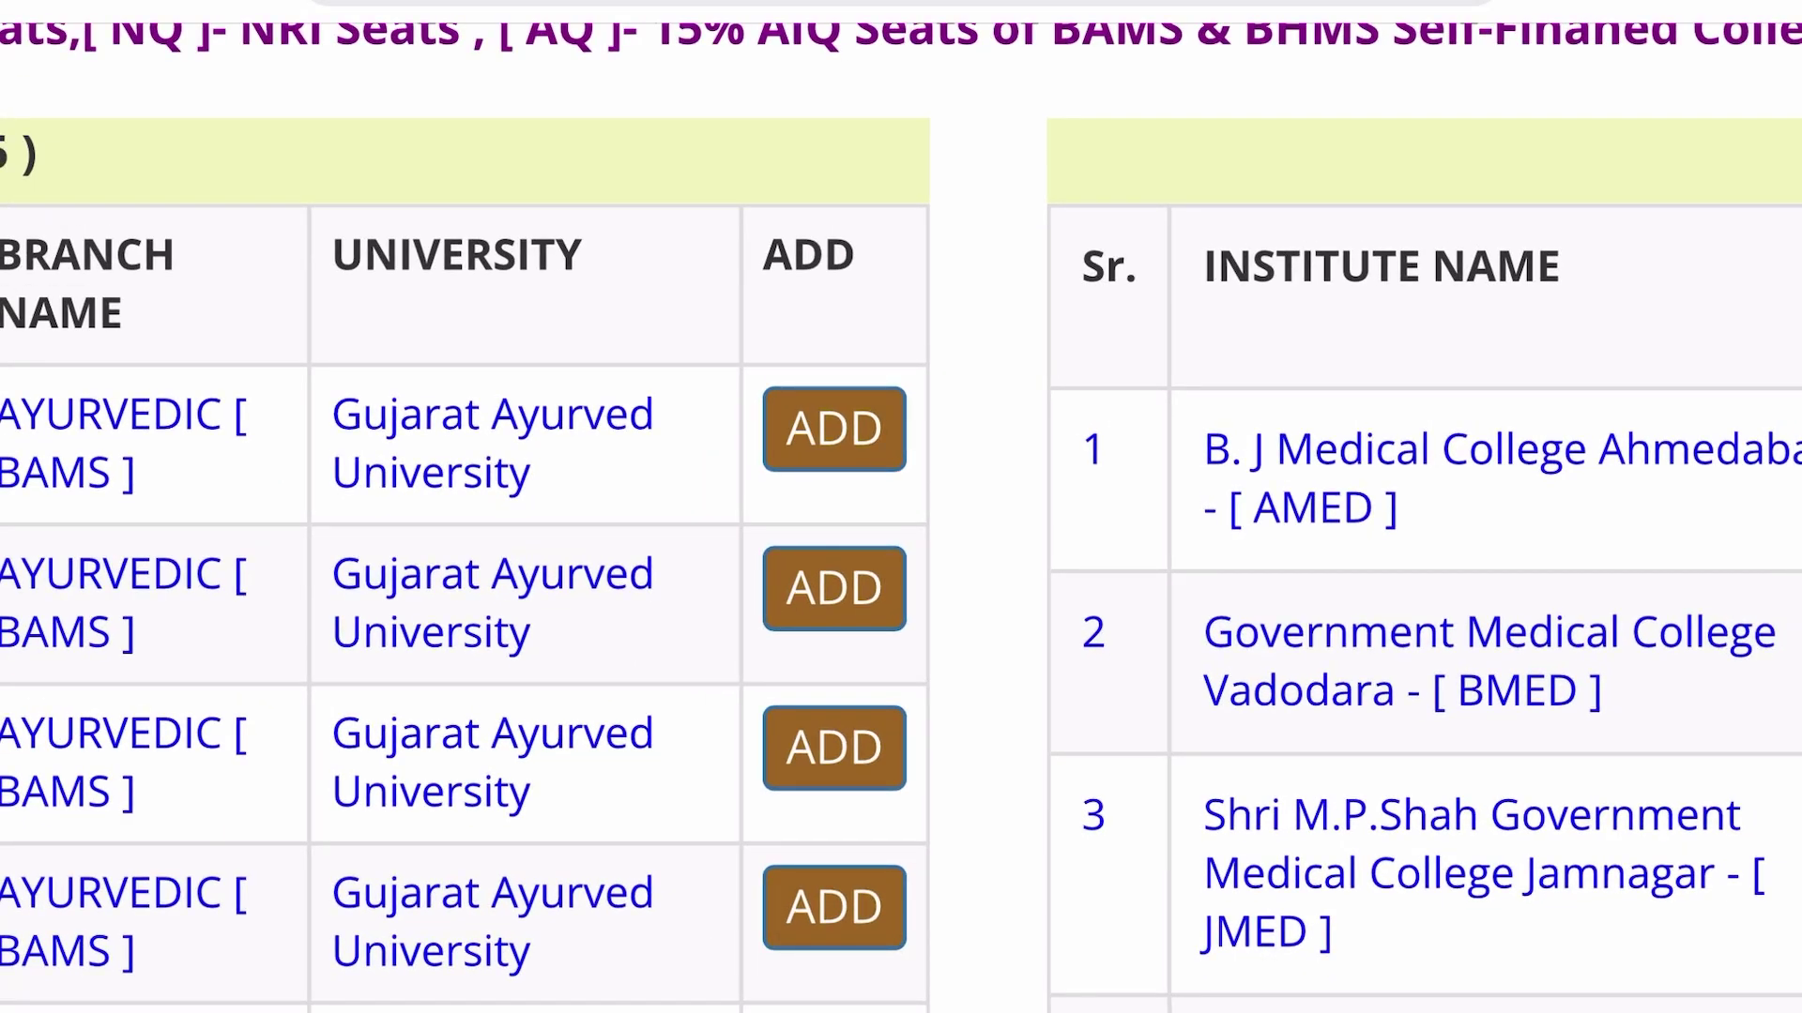
Add Government Akhandanand Ayurveda College Ahmedabad [AAY] as filled choice number 39.
click(835, 429)
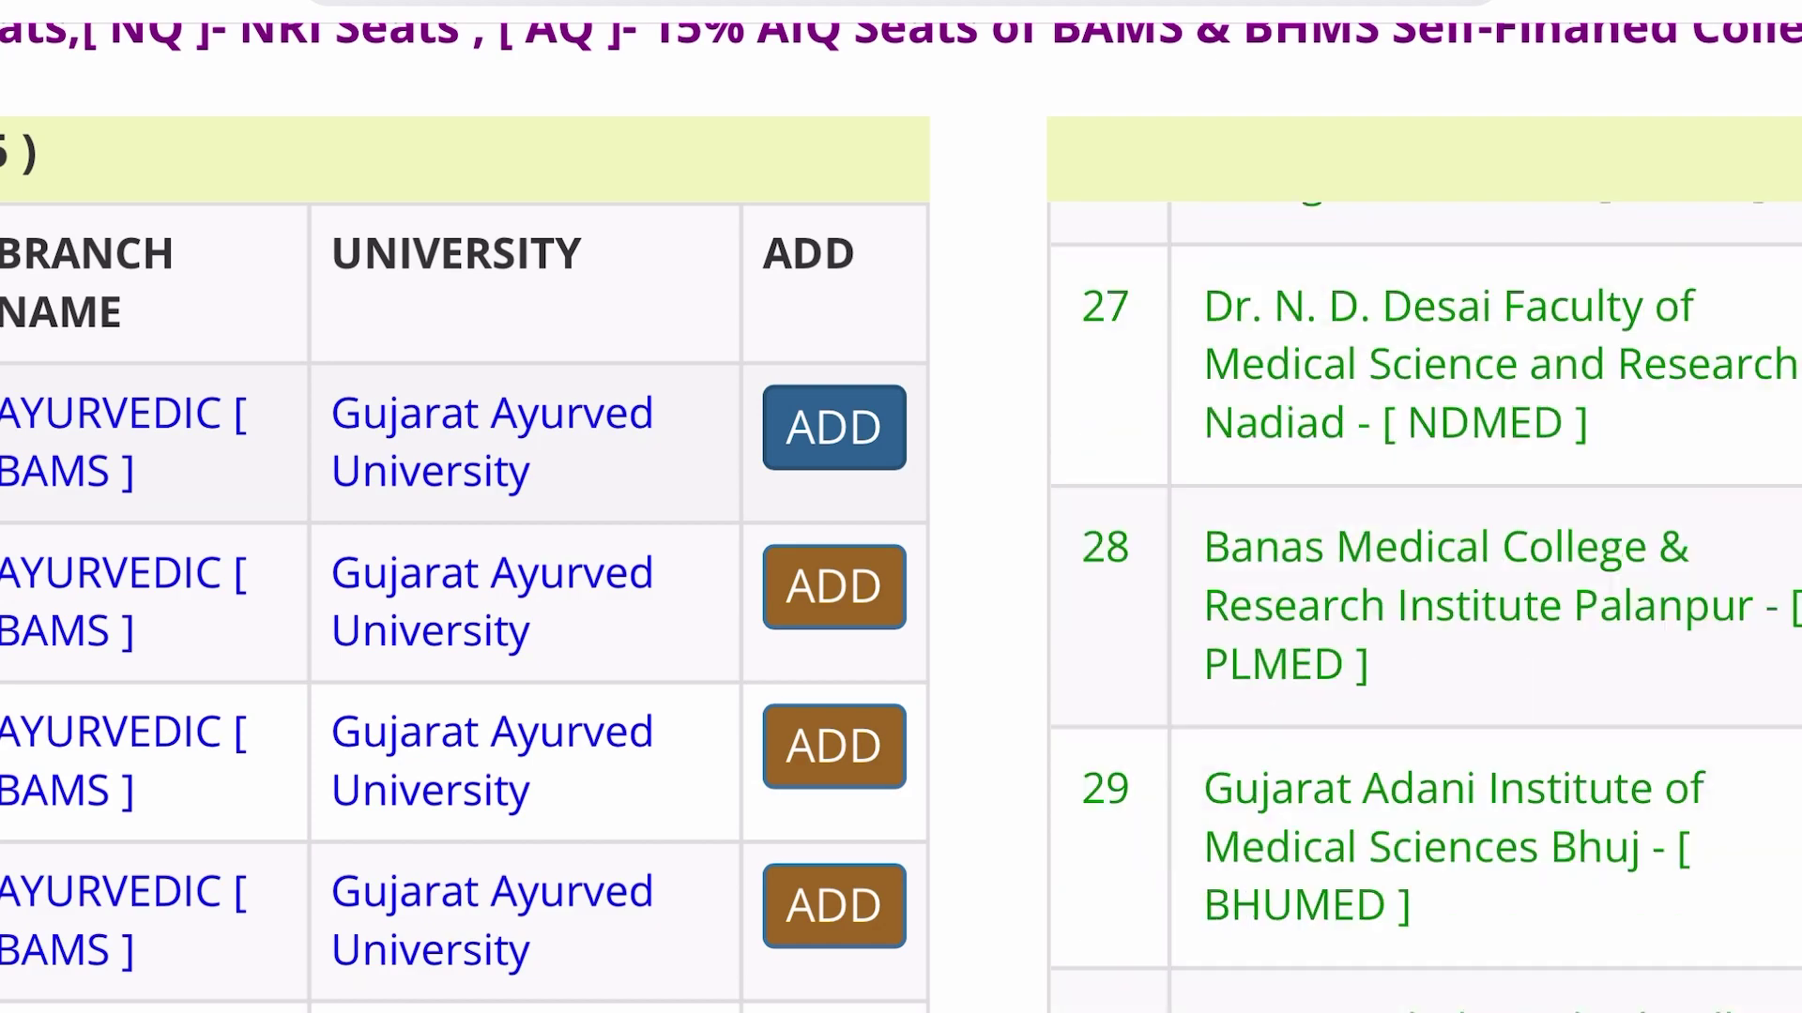
scroll(1408, 610, up, 2)
scroll(901, 563, right, 5)
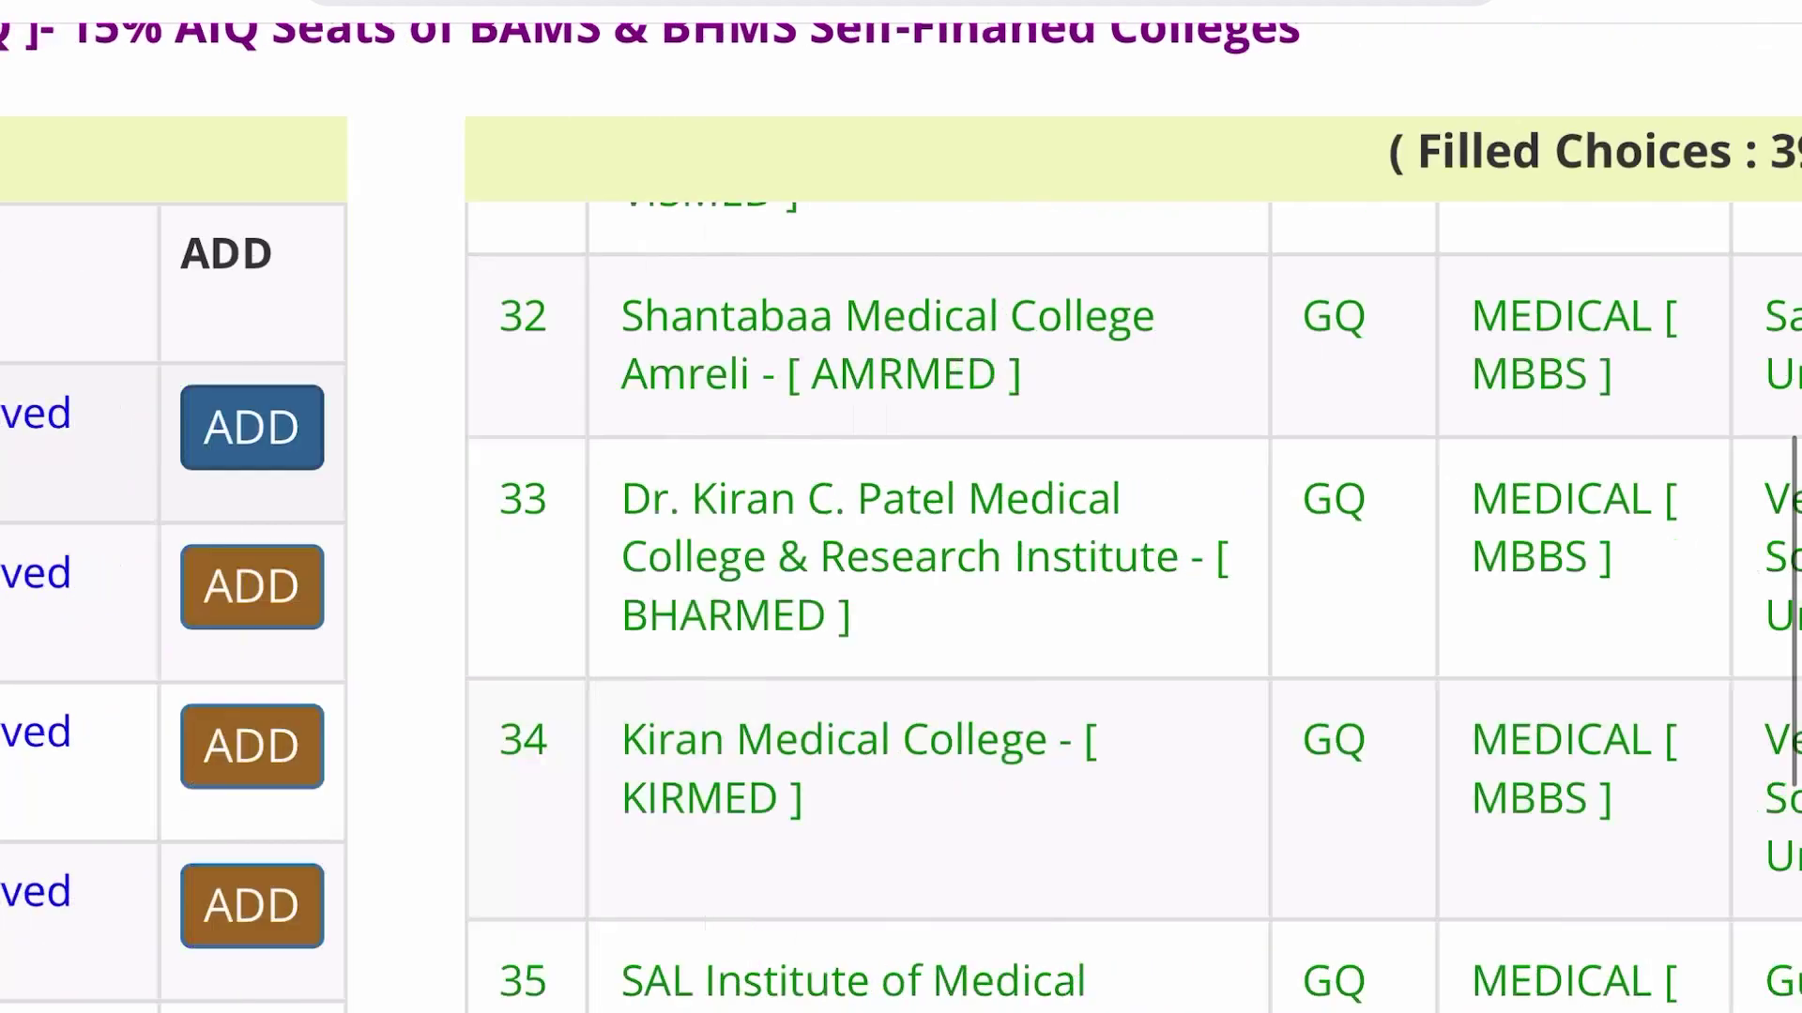
scroll(901, 563, left, 2)
scroll(901, 563, down, 10)
scroll(901, 563, up, 5)
scroll(1042, 518, down, 1)
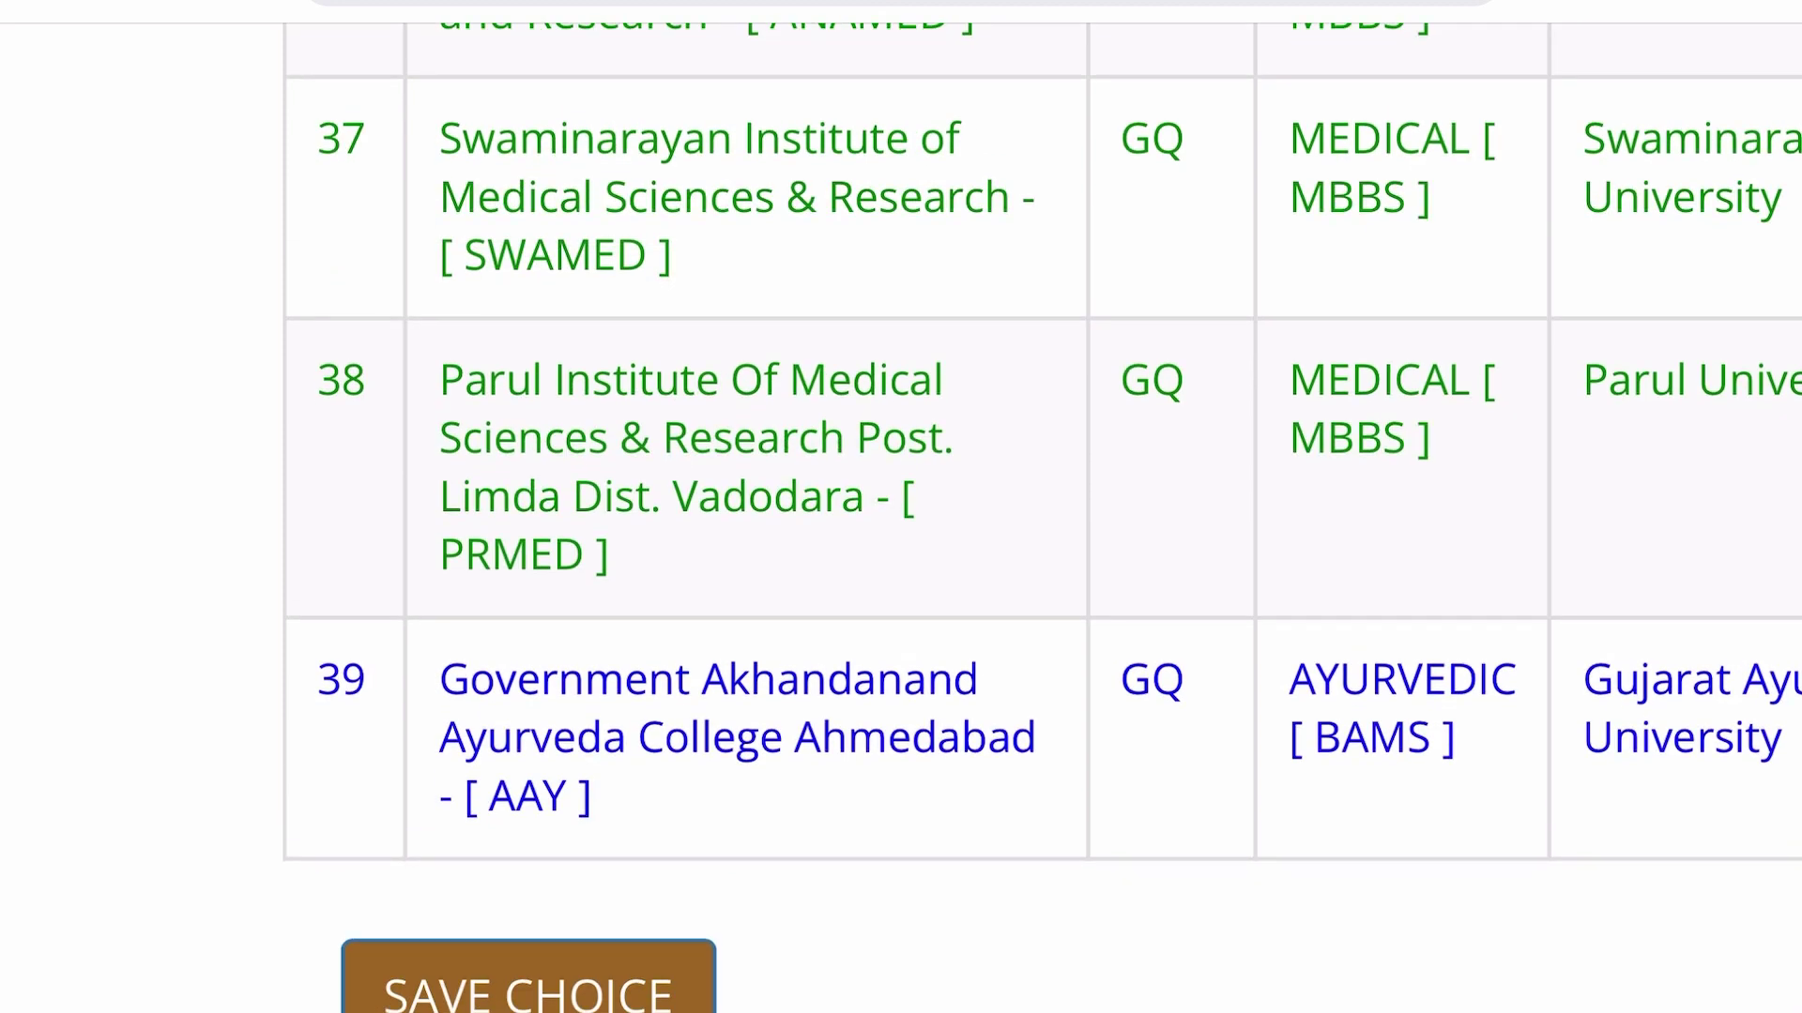
scroll(901, 507, right, 5)
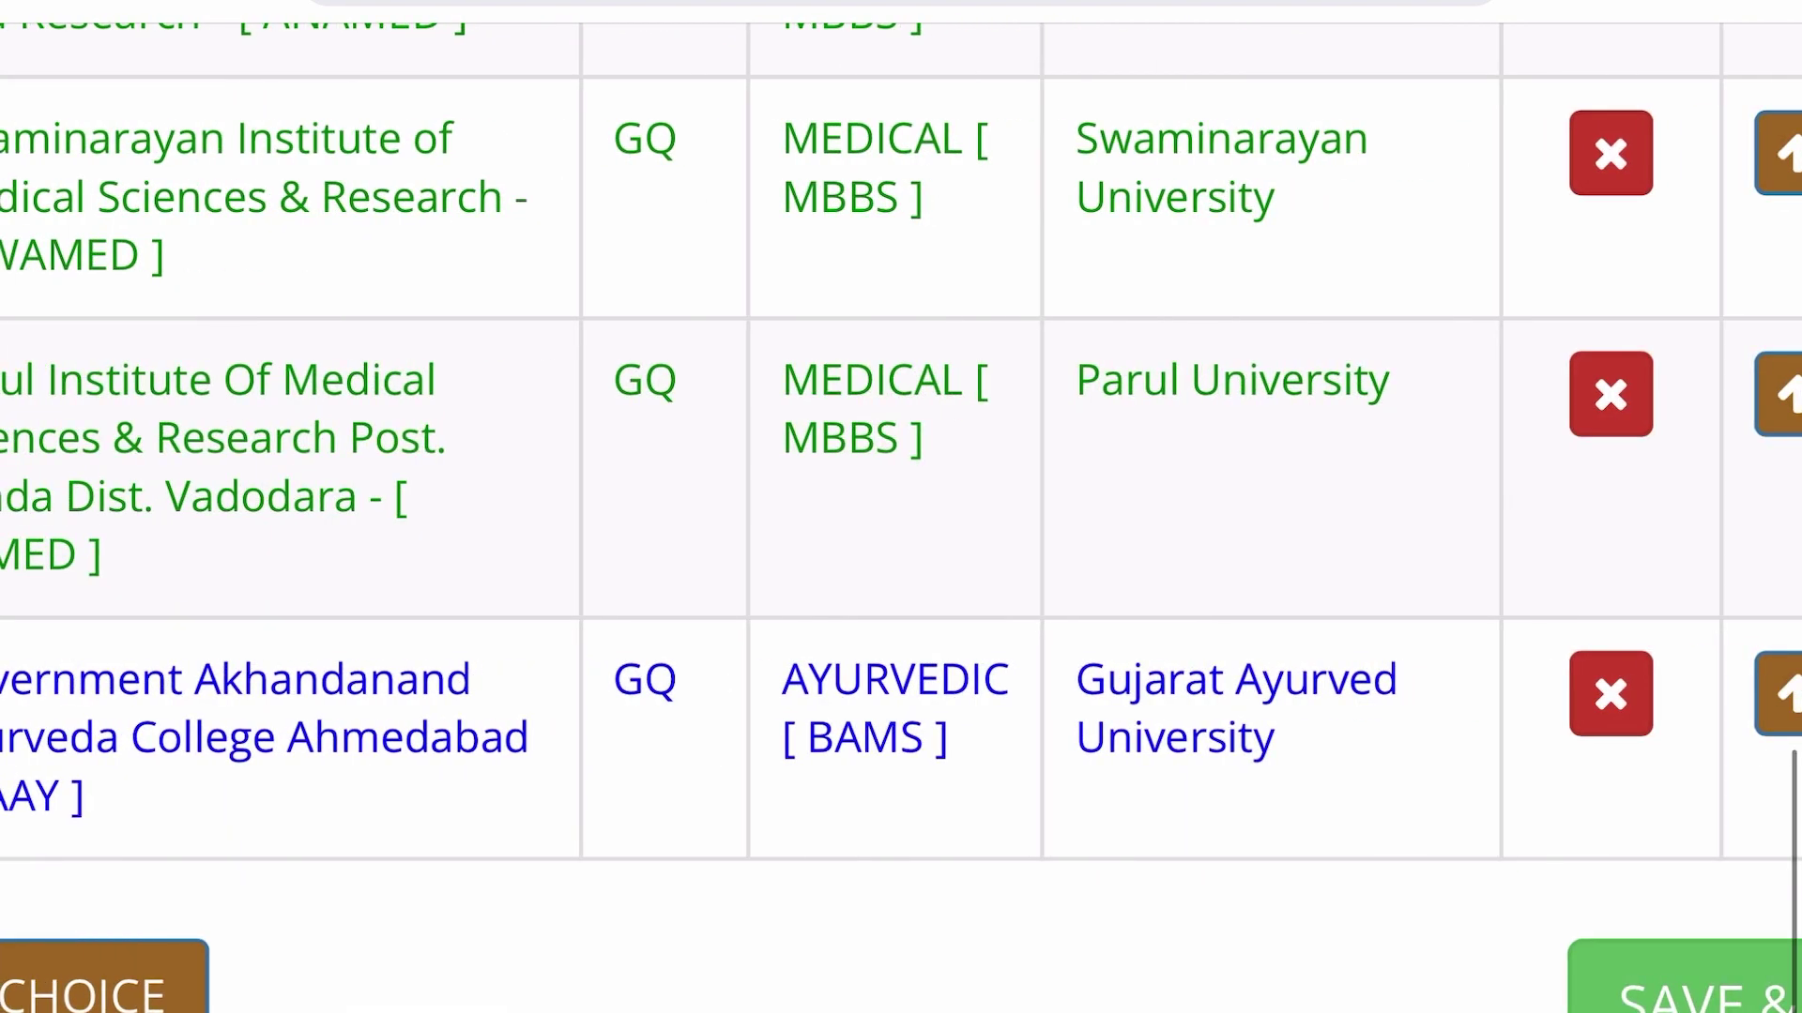
scroll(901, 507, up, 5)
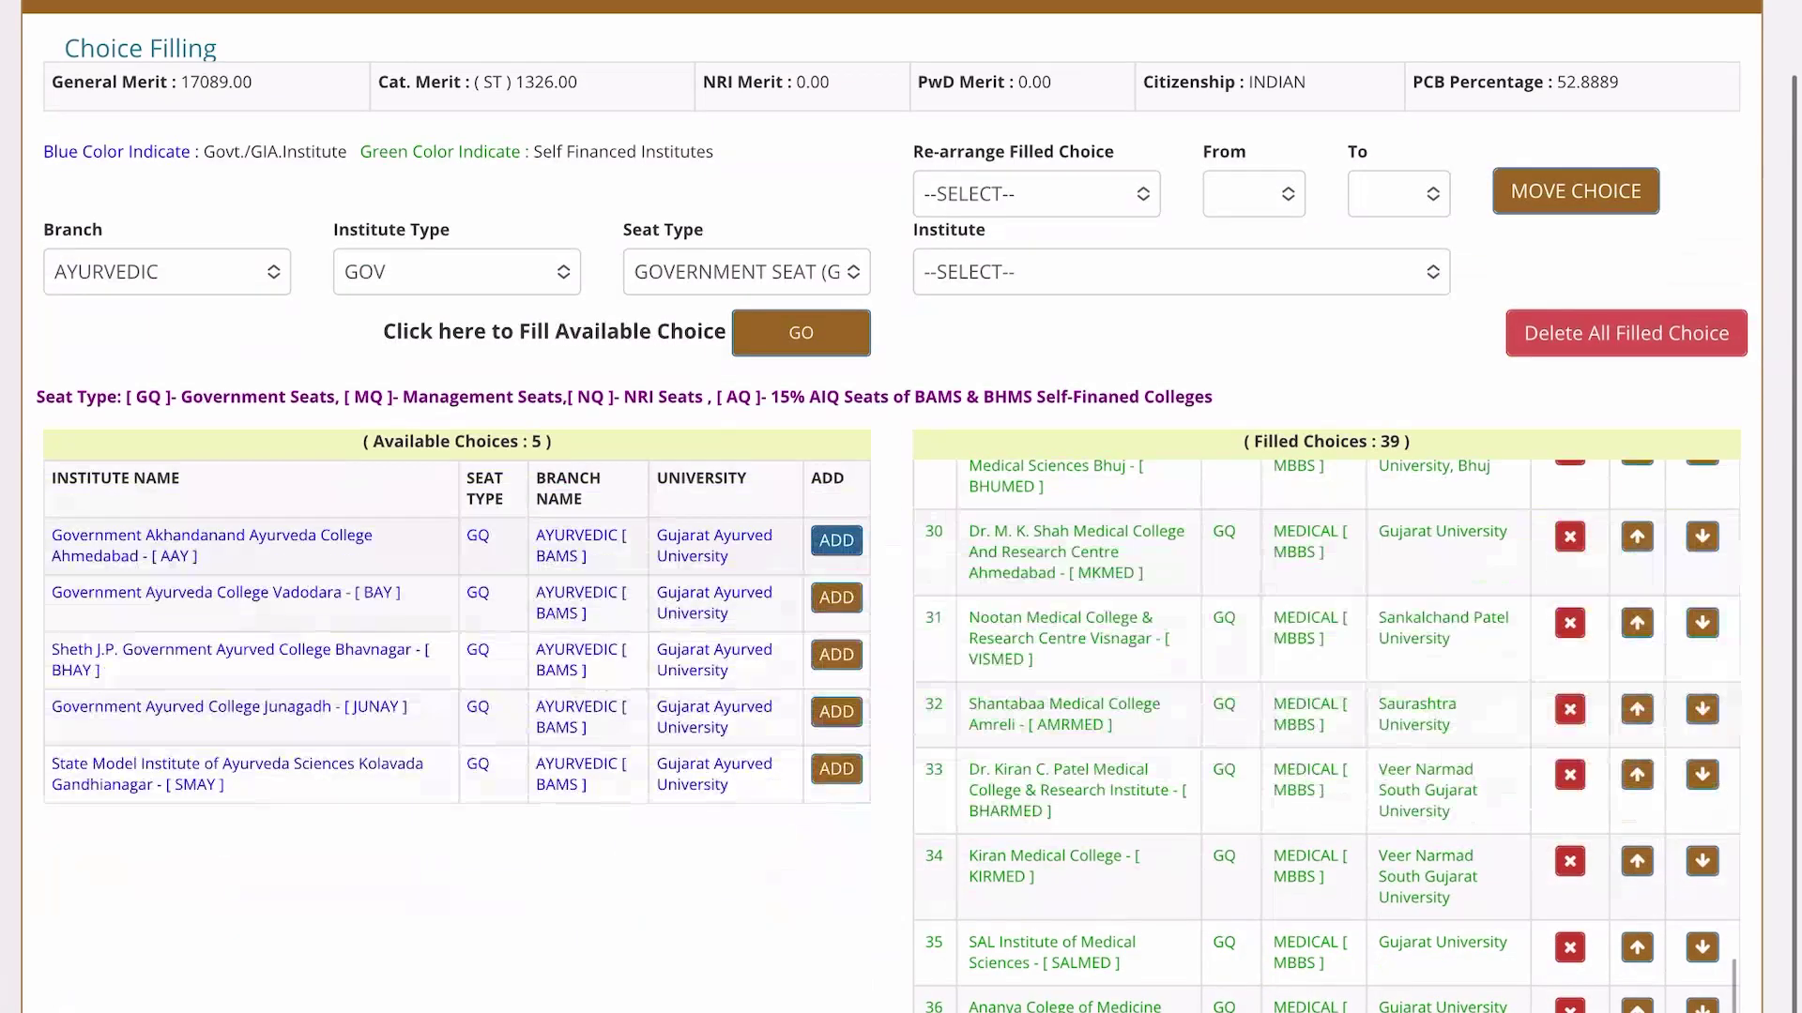
scroll(1327, 740, down, 2)
scroll(1327, 741, down, 1)
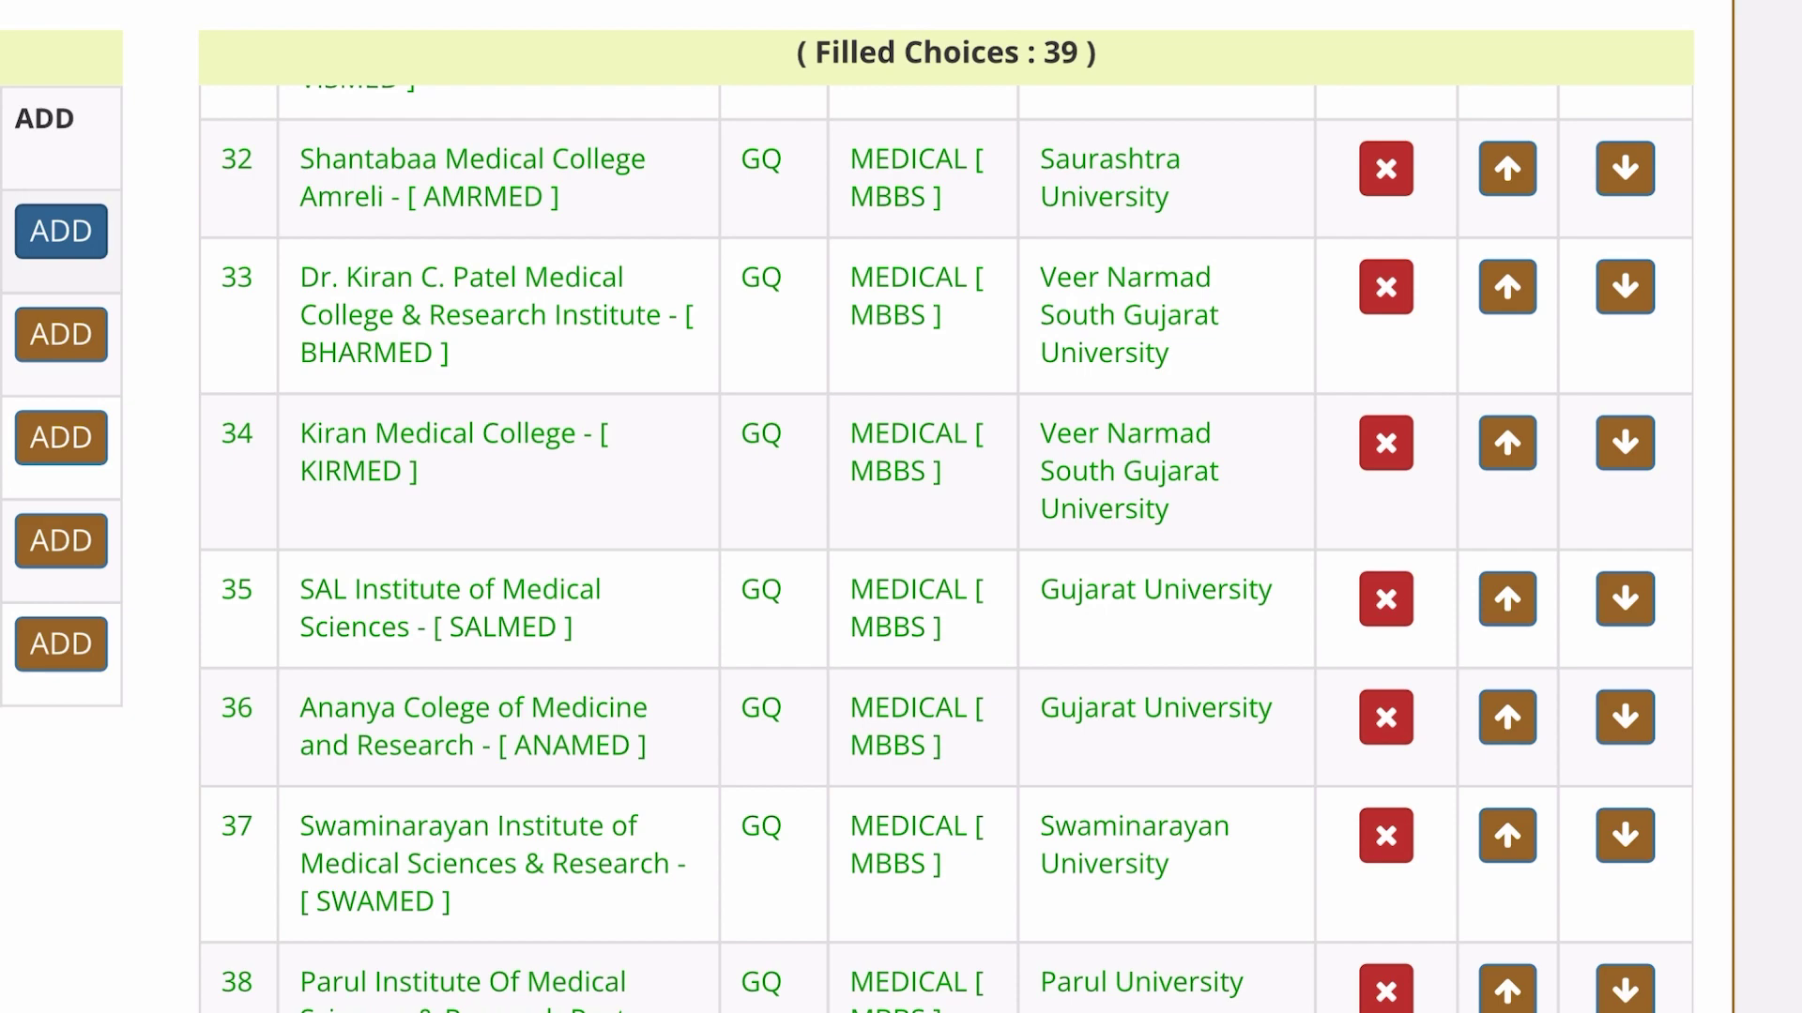
scroll(945, 549, up, 20)
Delete B. J Medical College Ahmedabad from the first row of the filled choices.
scroll(946, 552, down, 1)
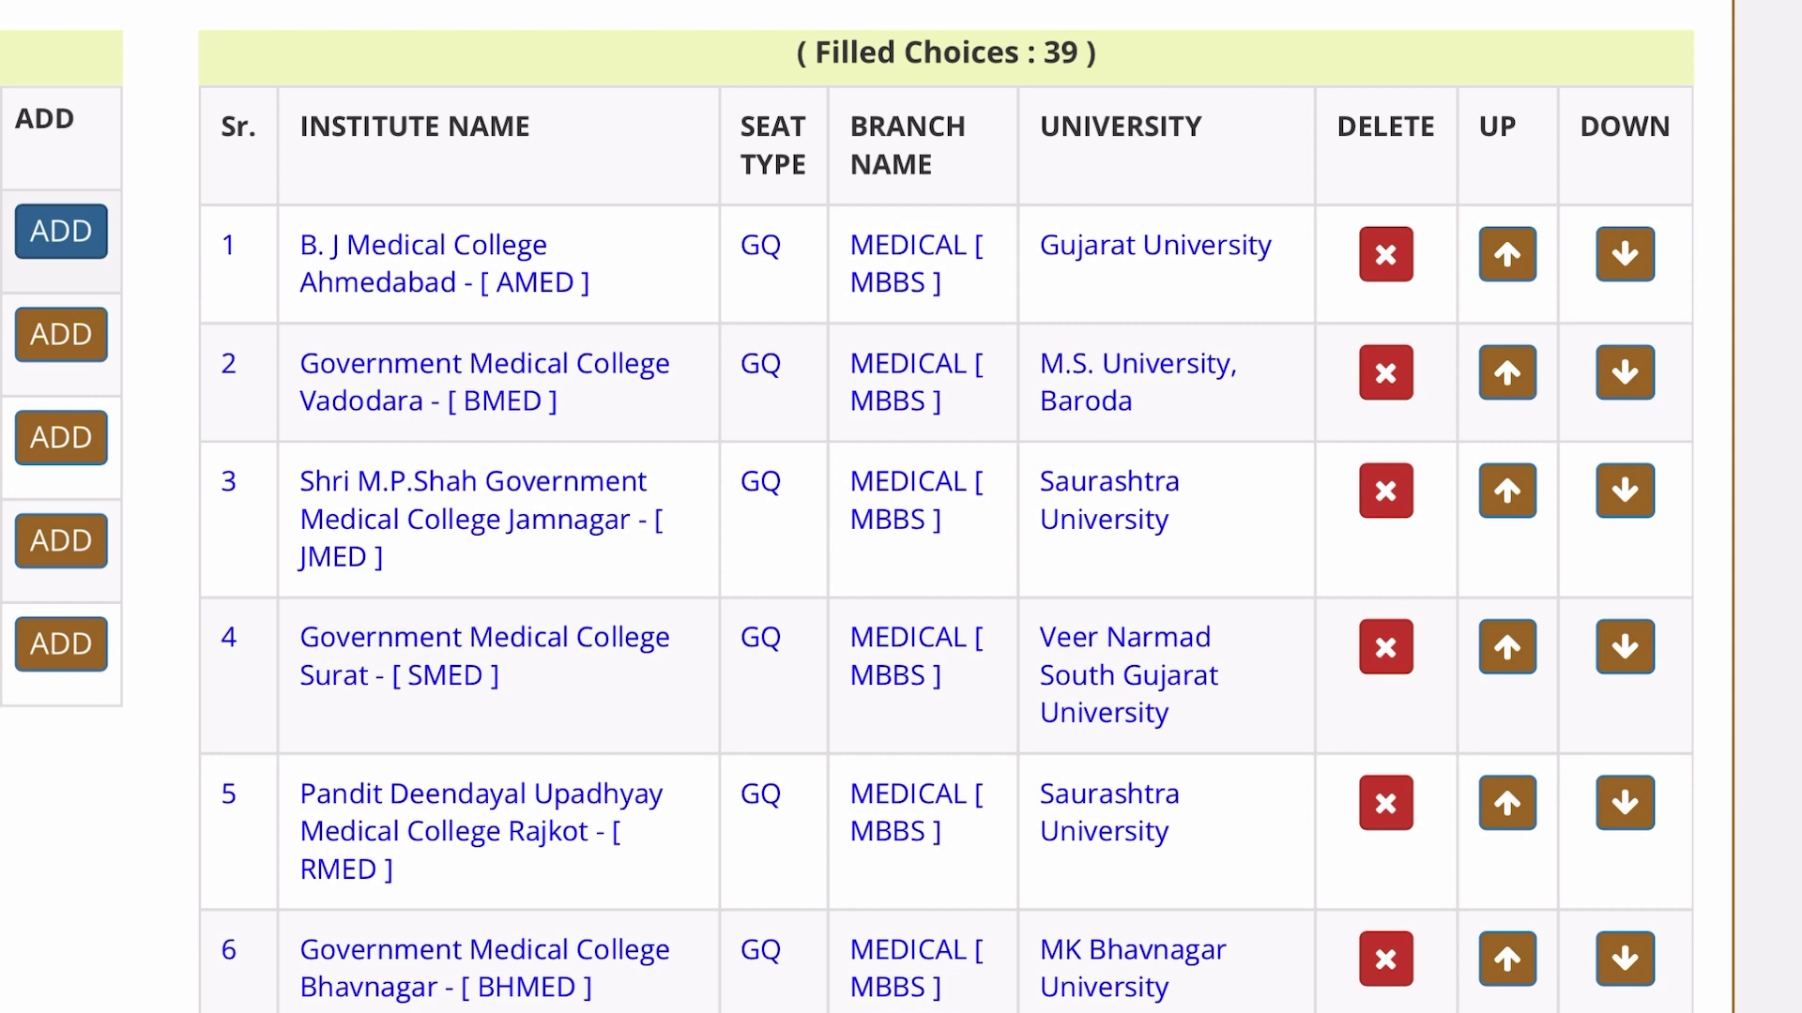
scroll(946, 549, up, 3)
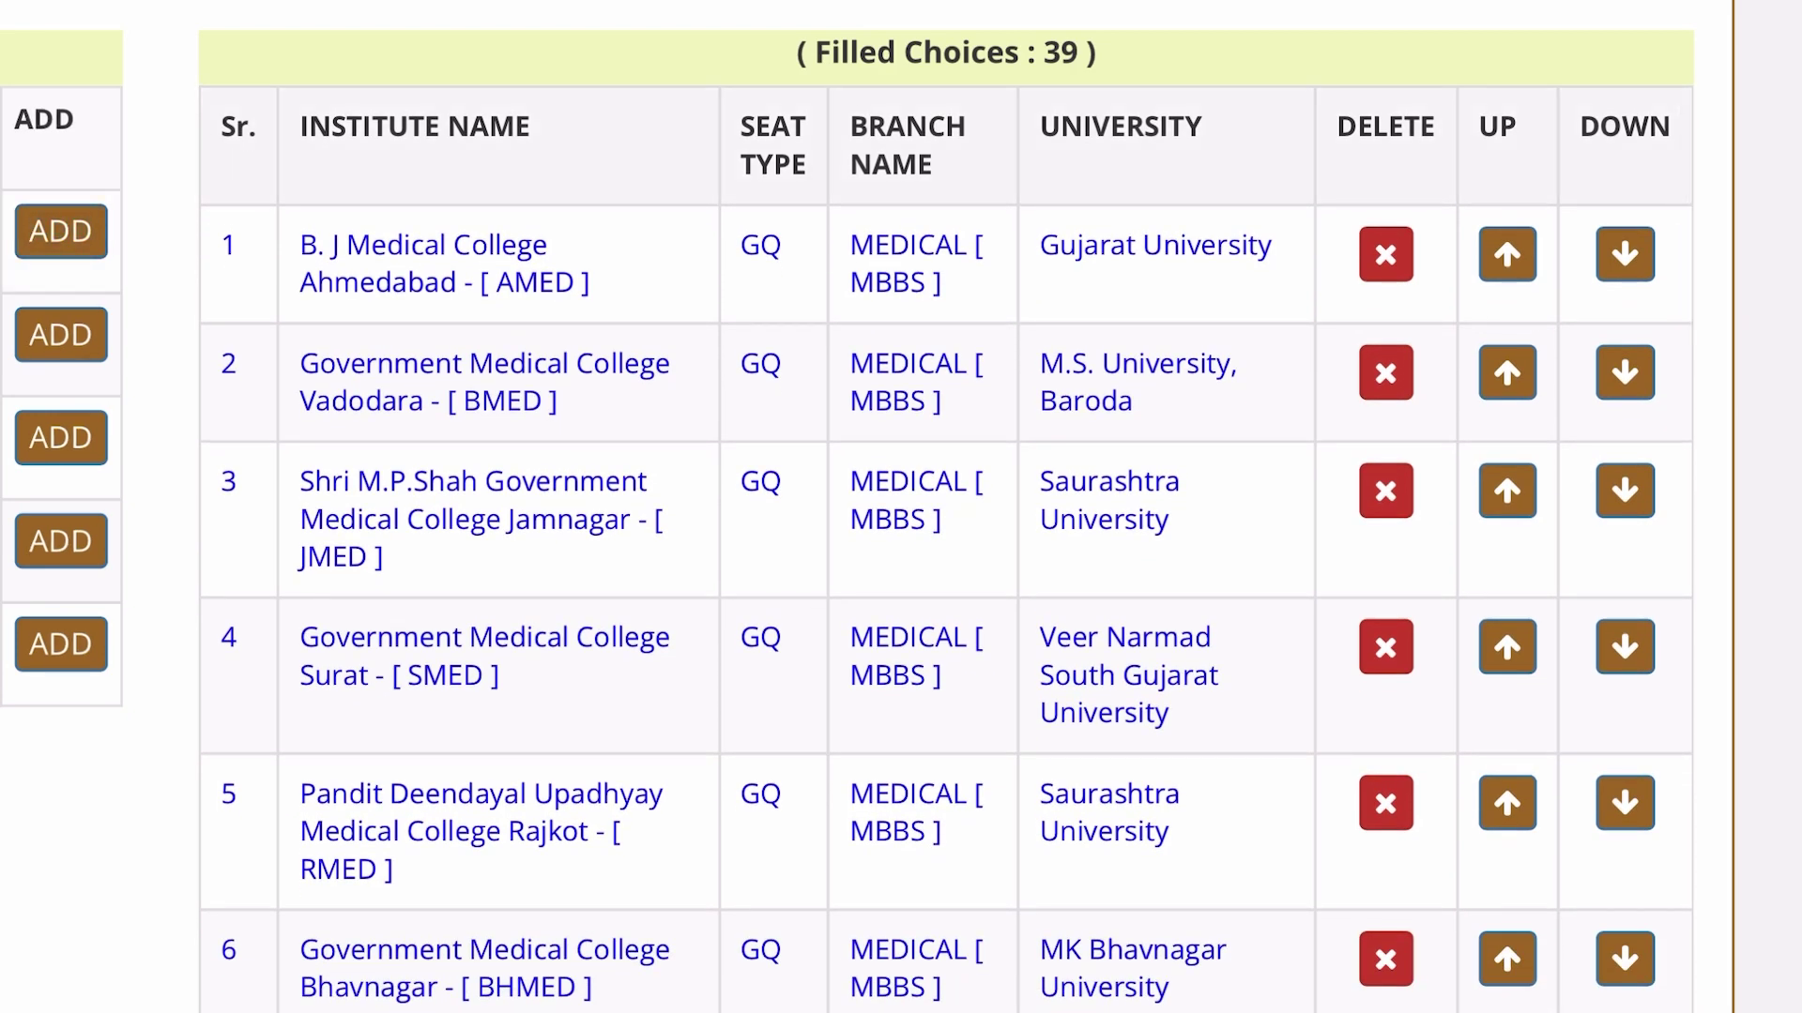
click(1385, 254)
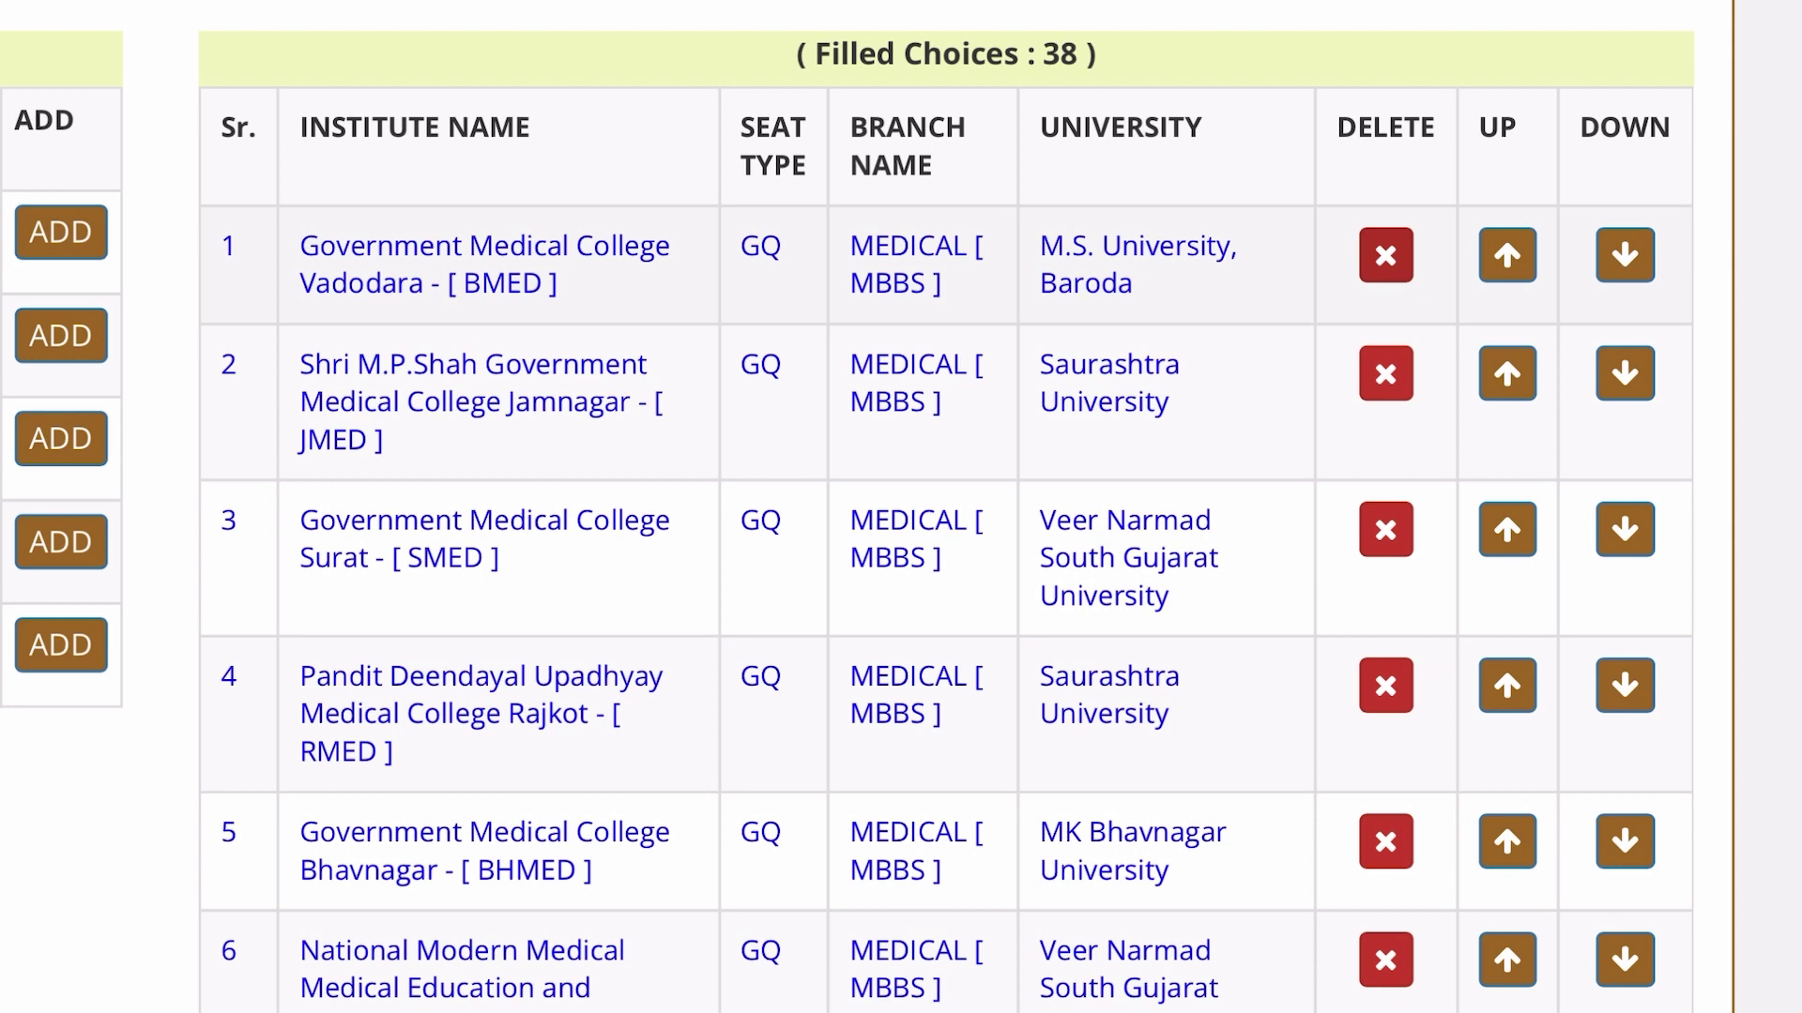
Move the Jamnagar college up to first preference and back down to second.
click(1507, 374)
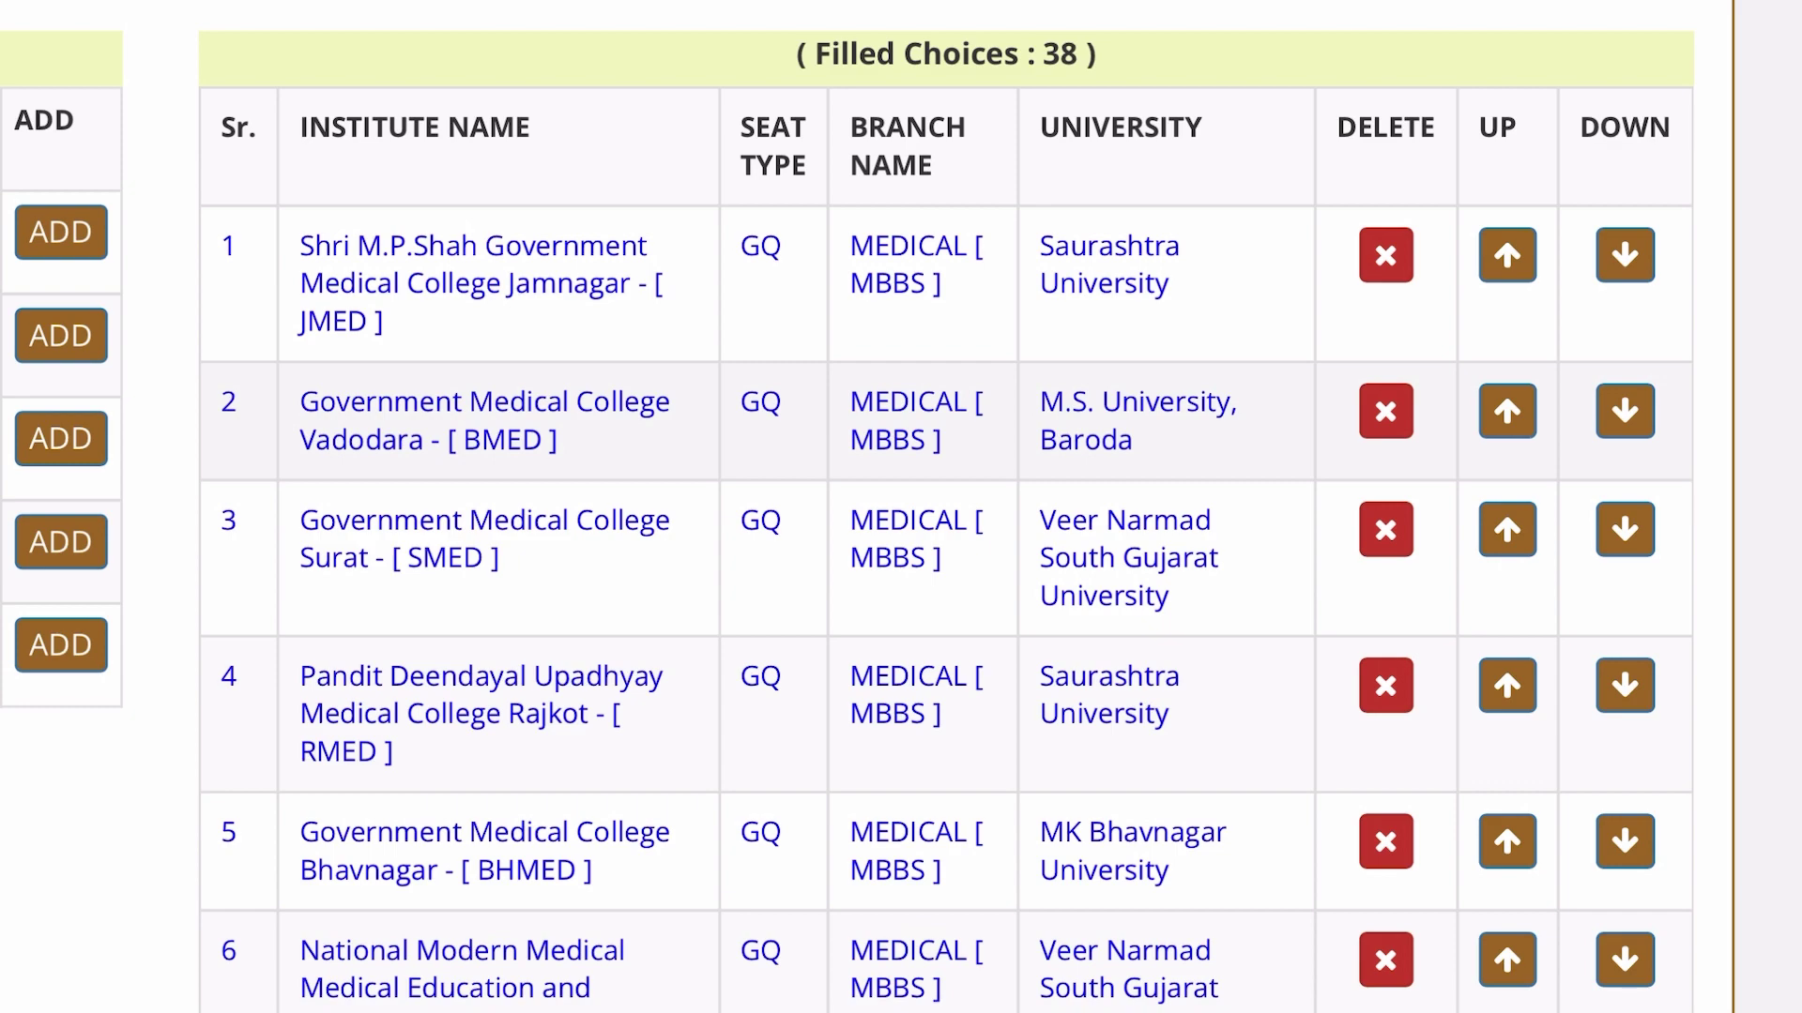
click(1624, 254)
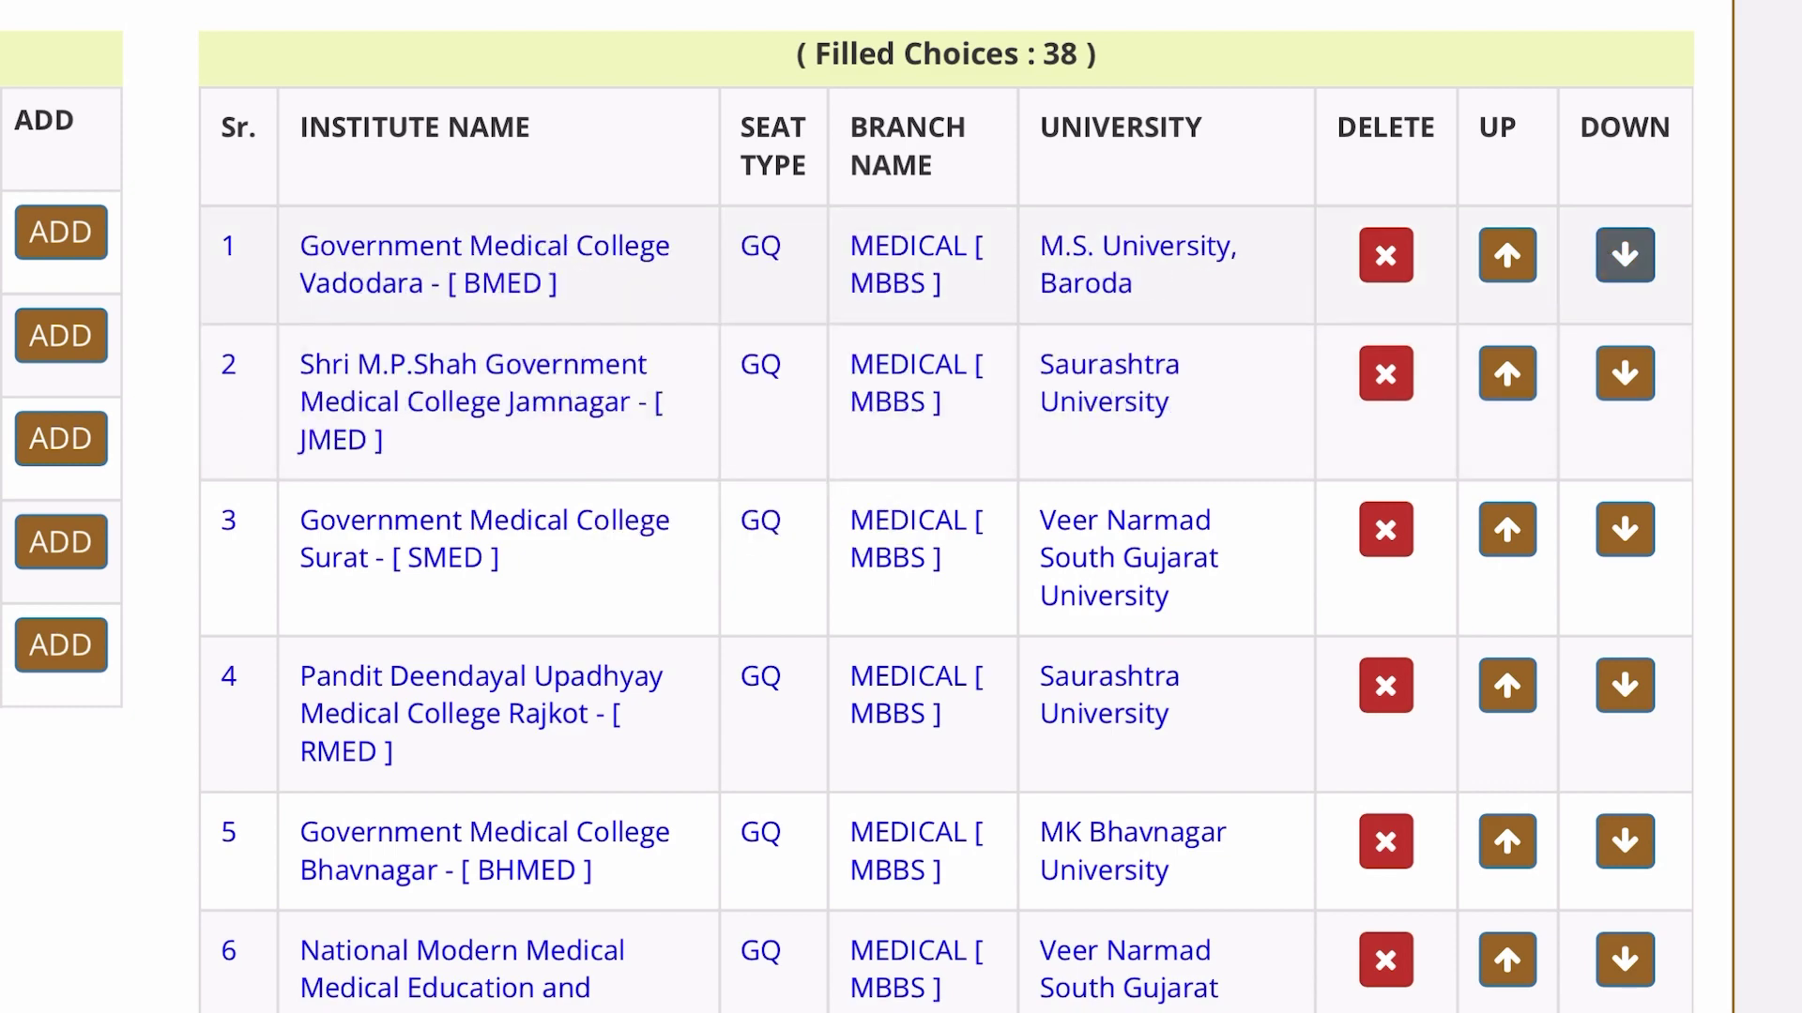
scroll(938, 563, down, 15)
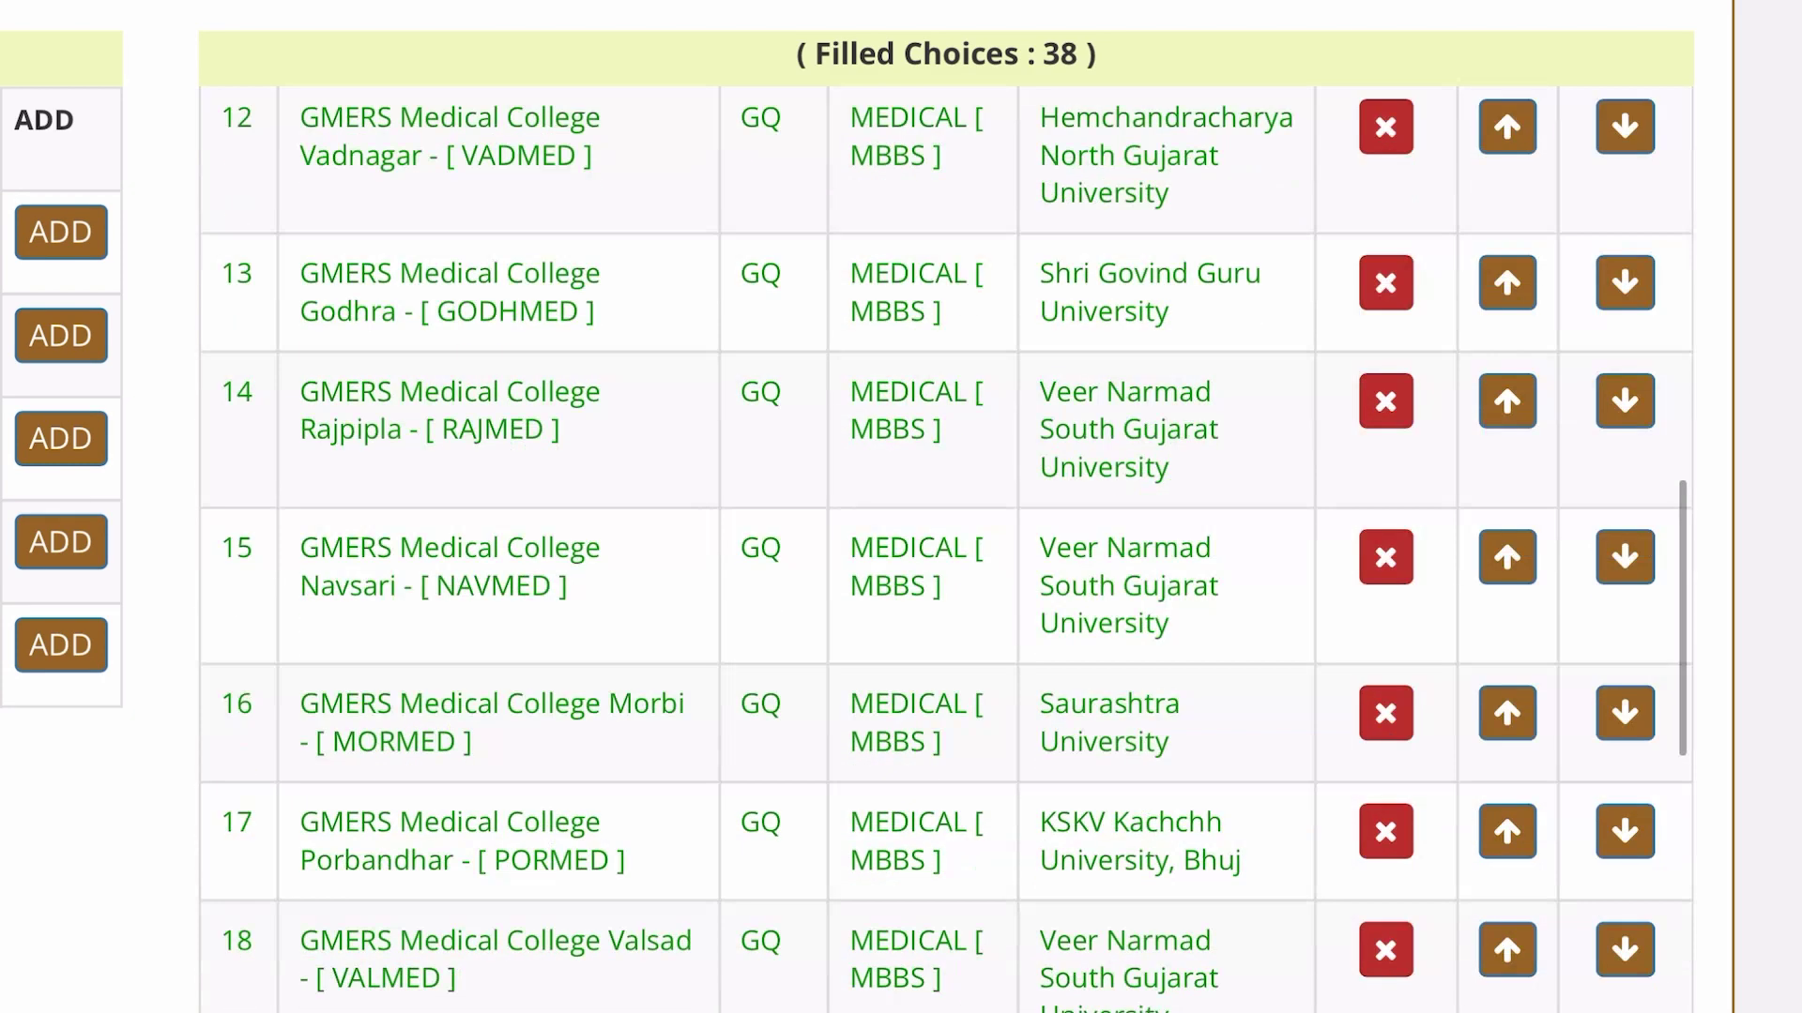
scroll(939, 549, down, 10)
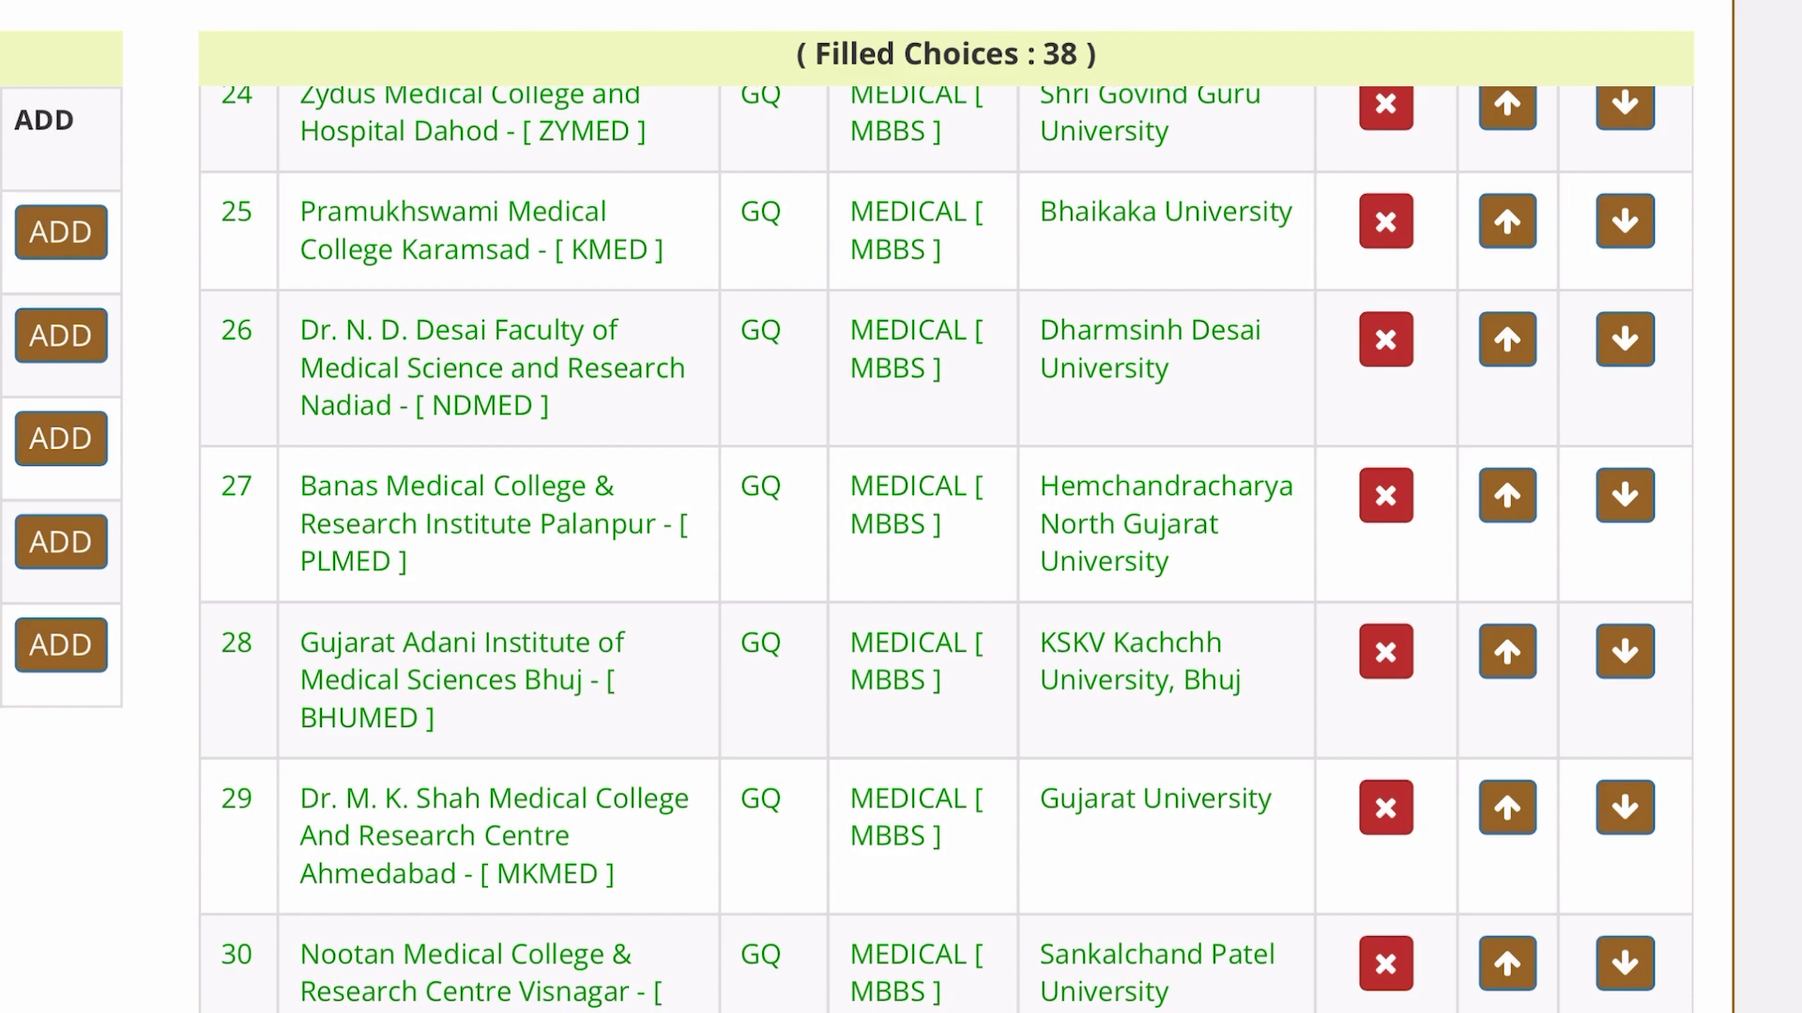
scroll(946, 549, up, 15)
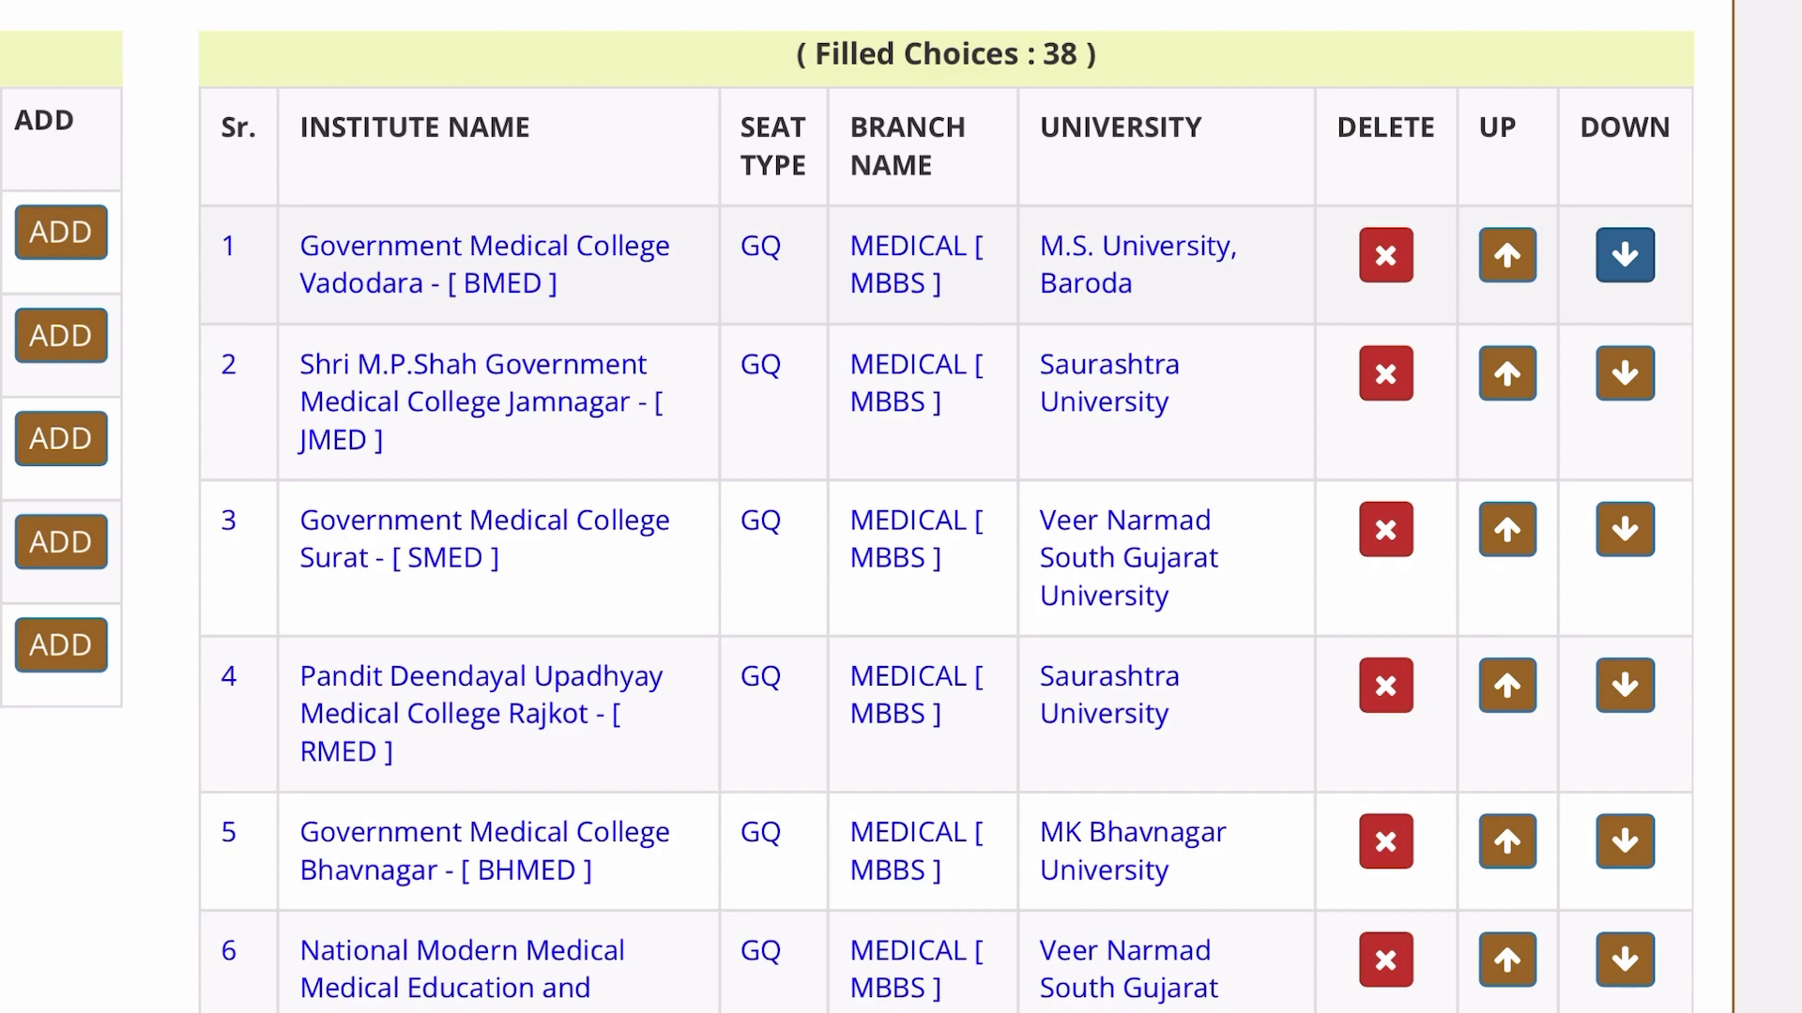
scroll(939, 544, down, 20)
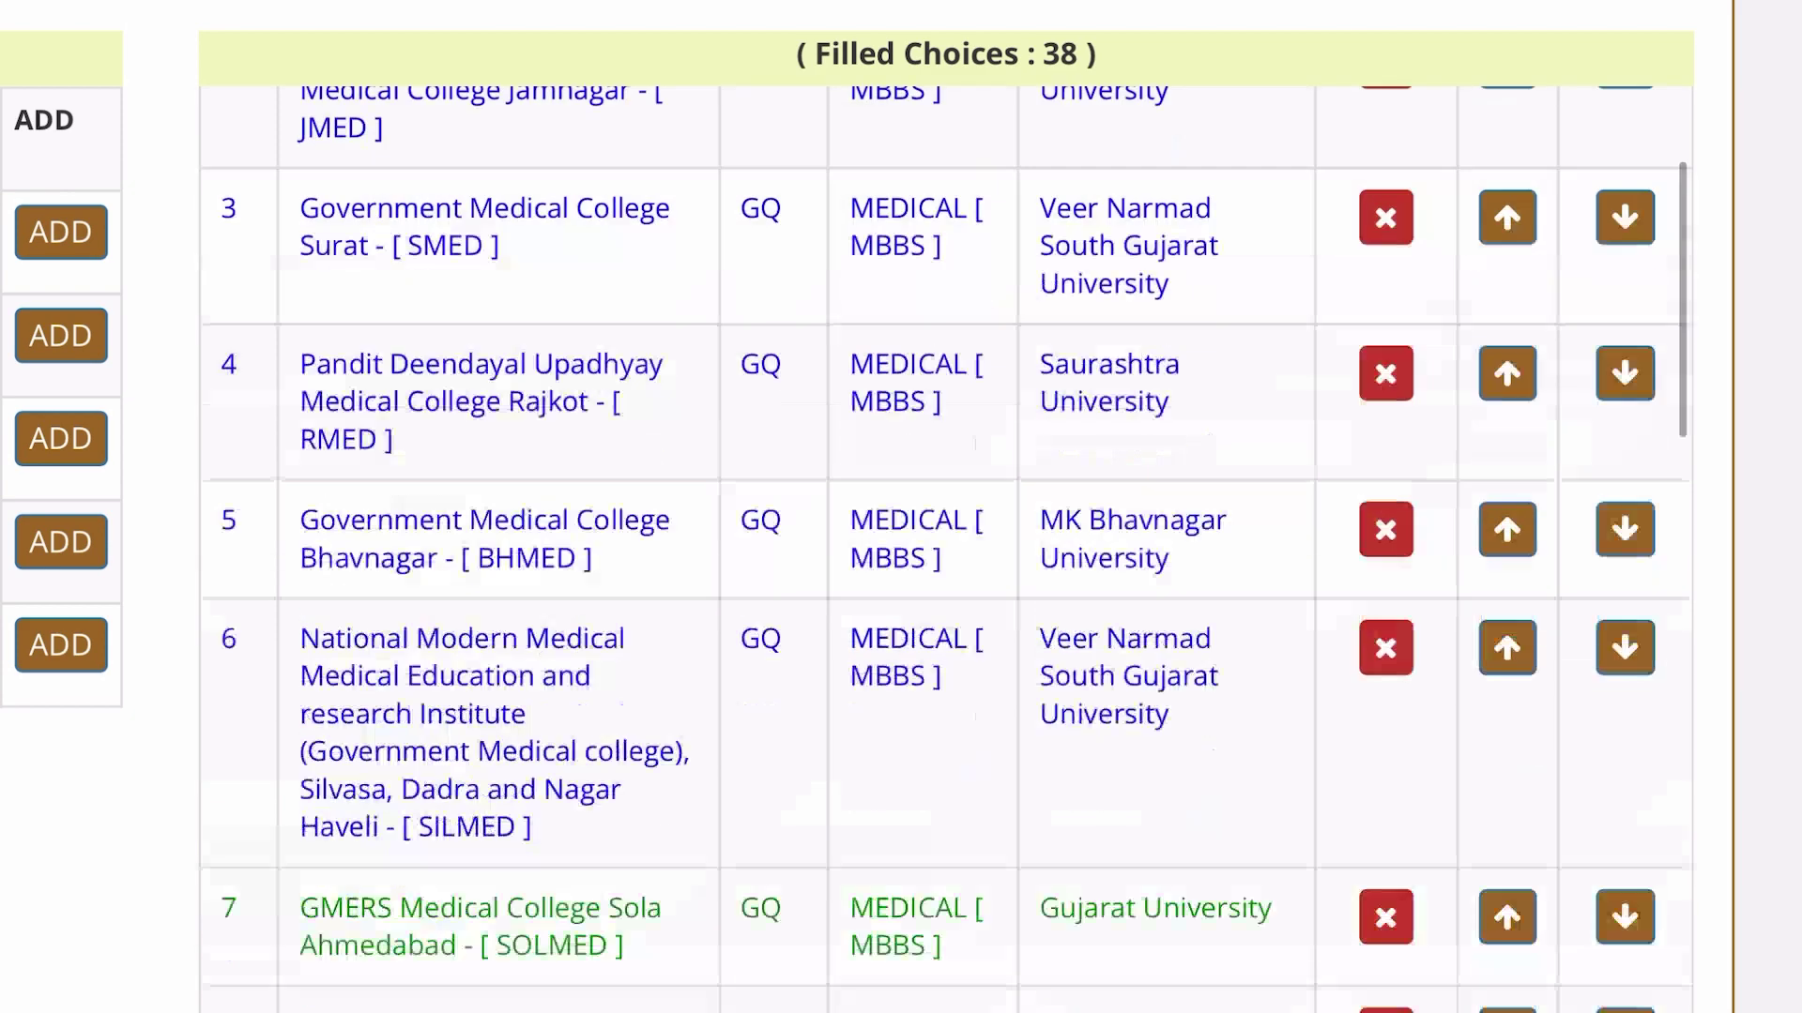
scroll(945, 549, up, 1)
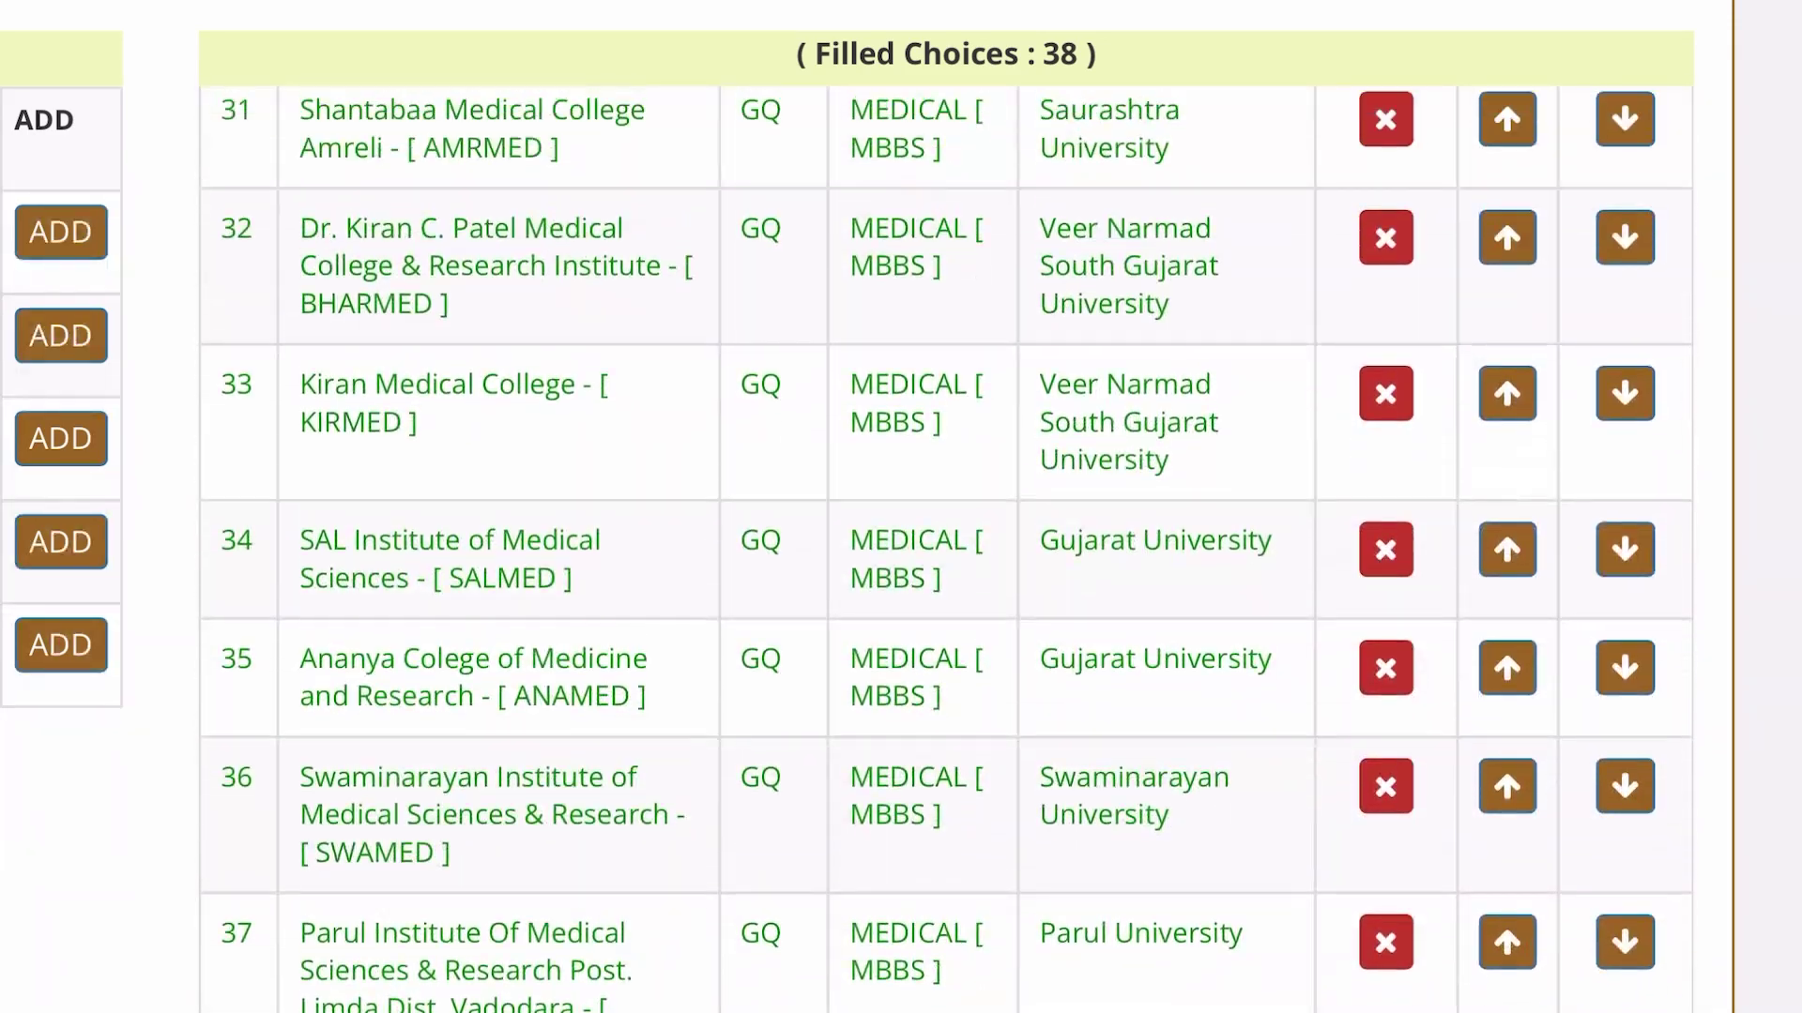
scroll(946, 549, down, 2)
scroll(946, 549, up, 3)
scroll(945, 549, down, 3)
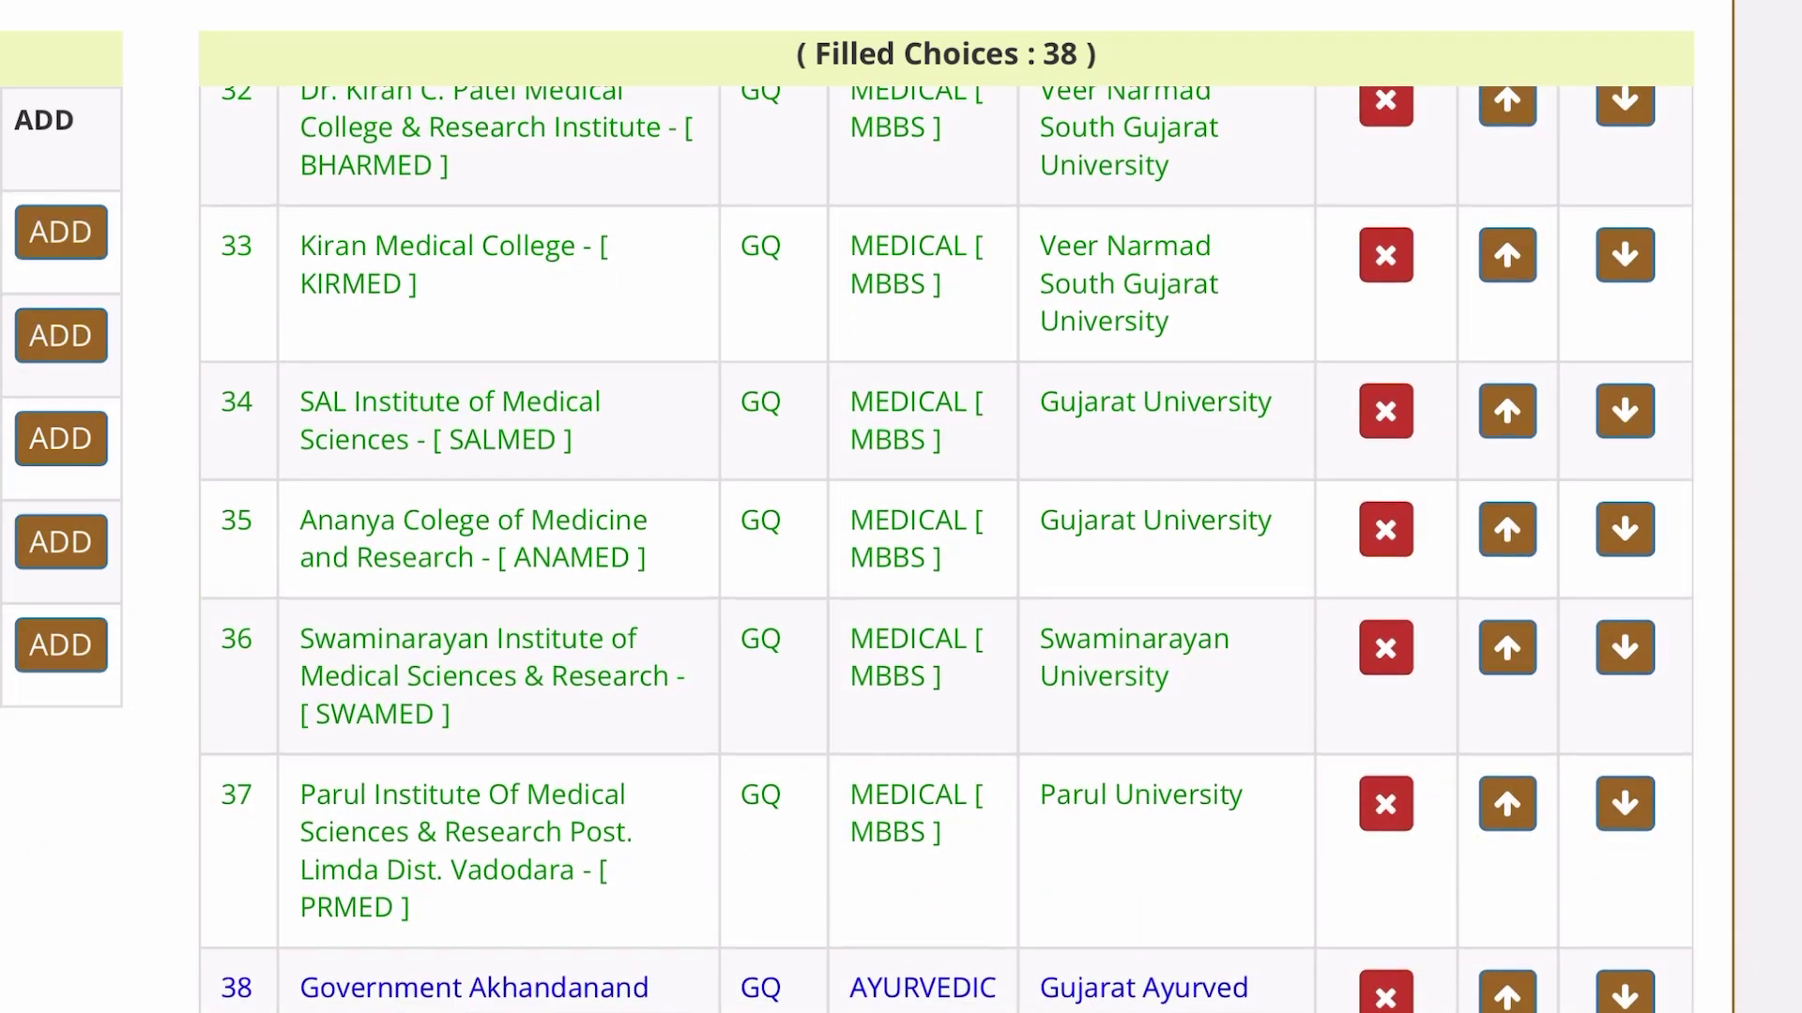
scroll(946, 549, up, 2)
scroll(946, 549, down, 5)
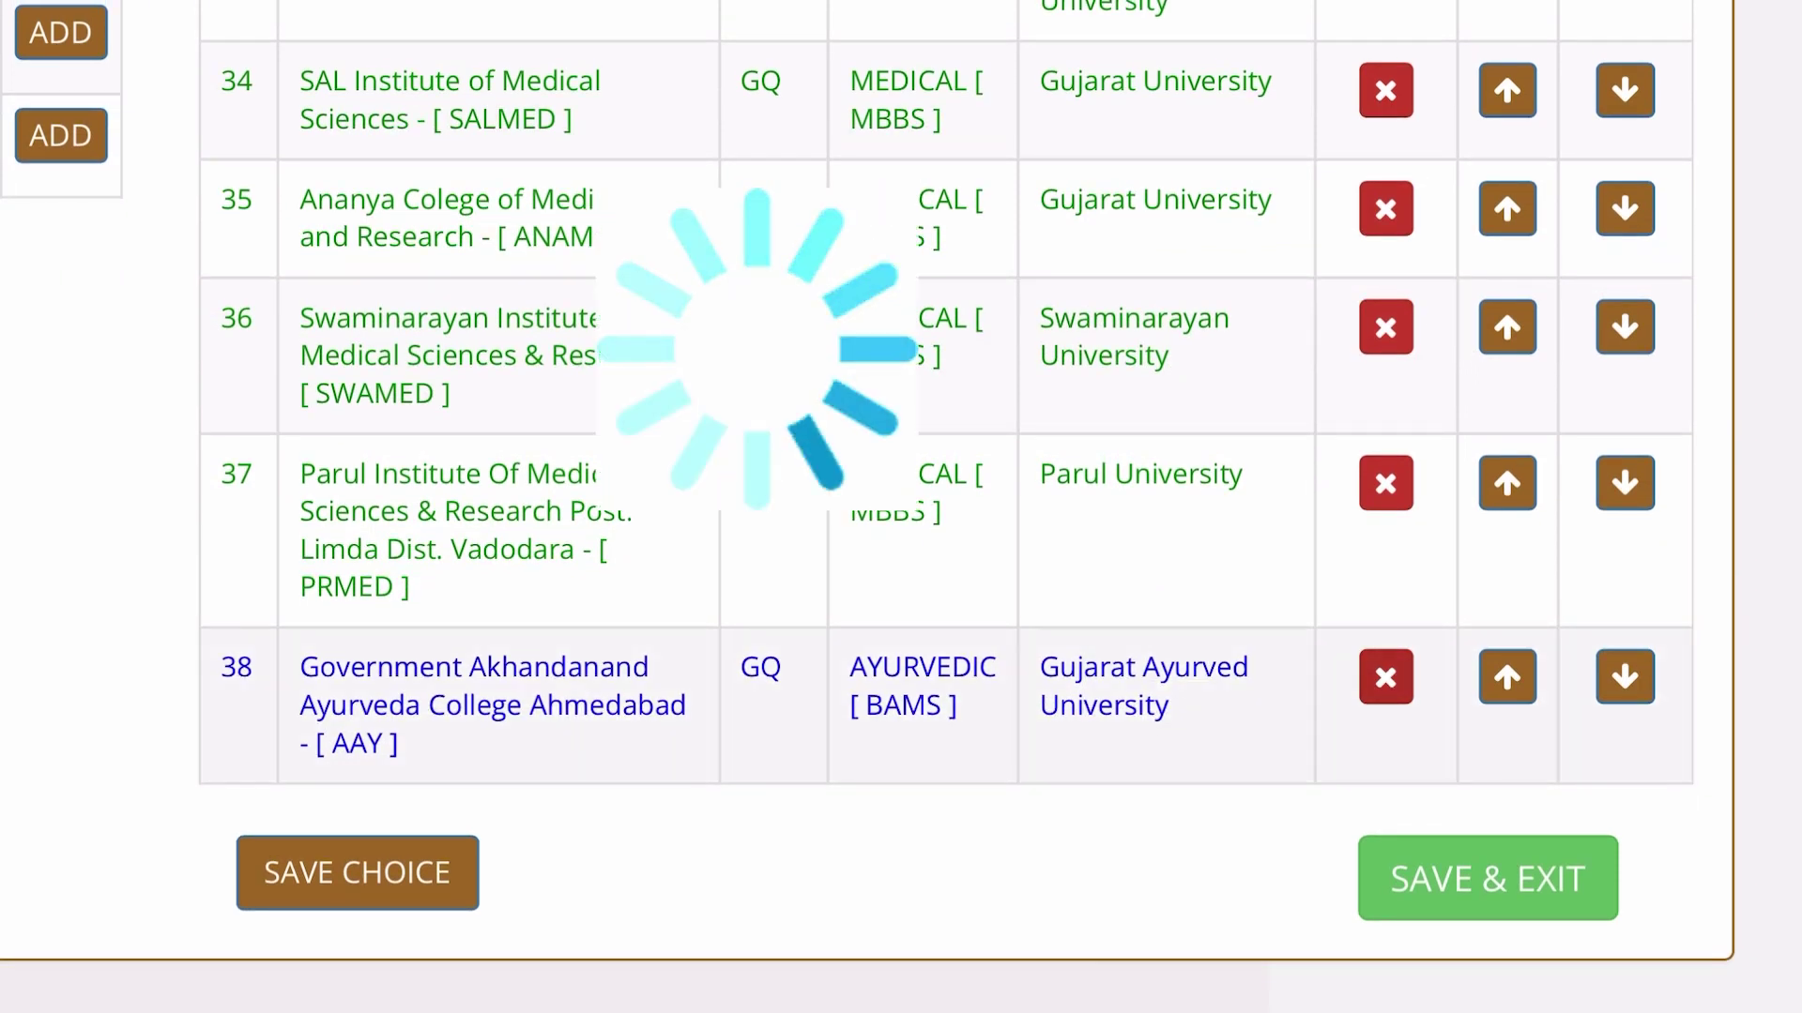
Save the 37 filled choices and acknowledge the 'Added Successfully' confirmation.
scroll(946, 420, up, 20)
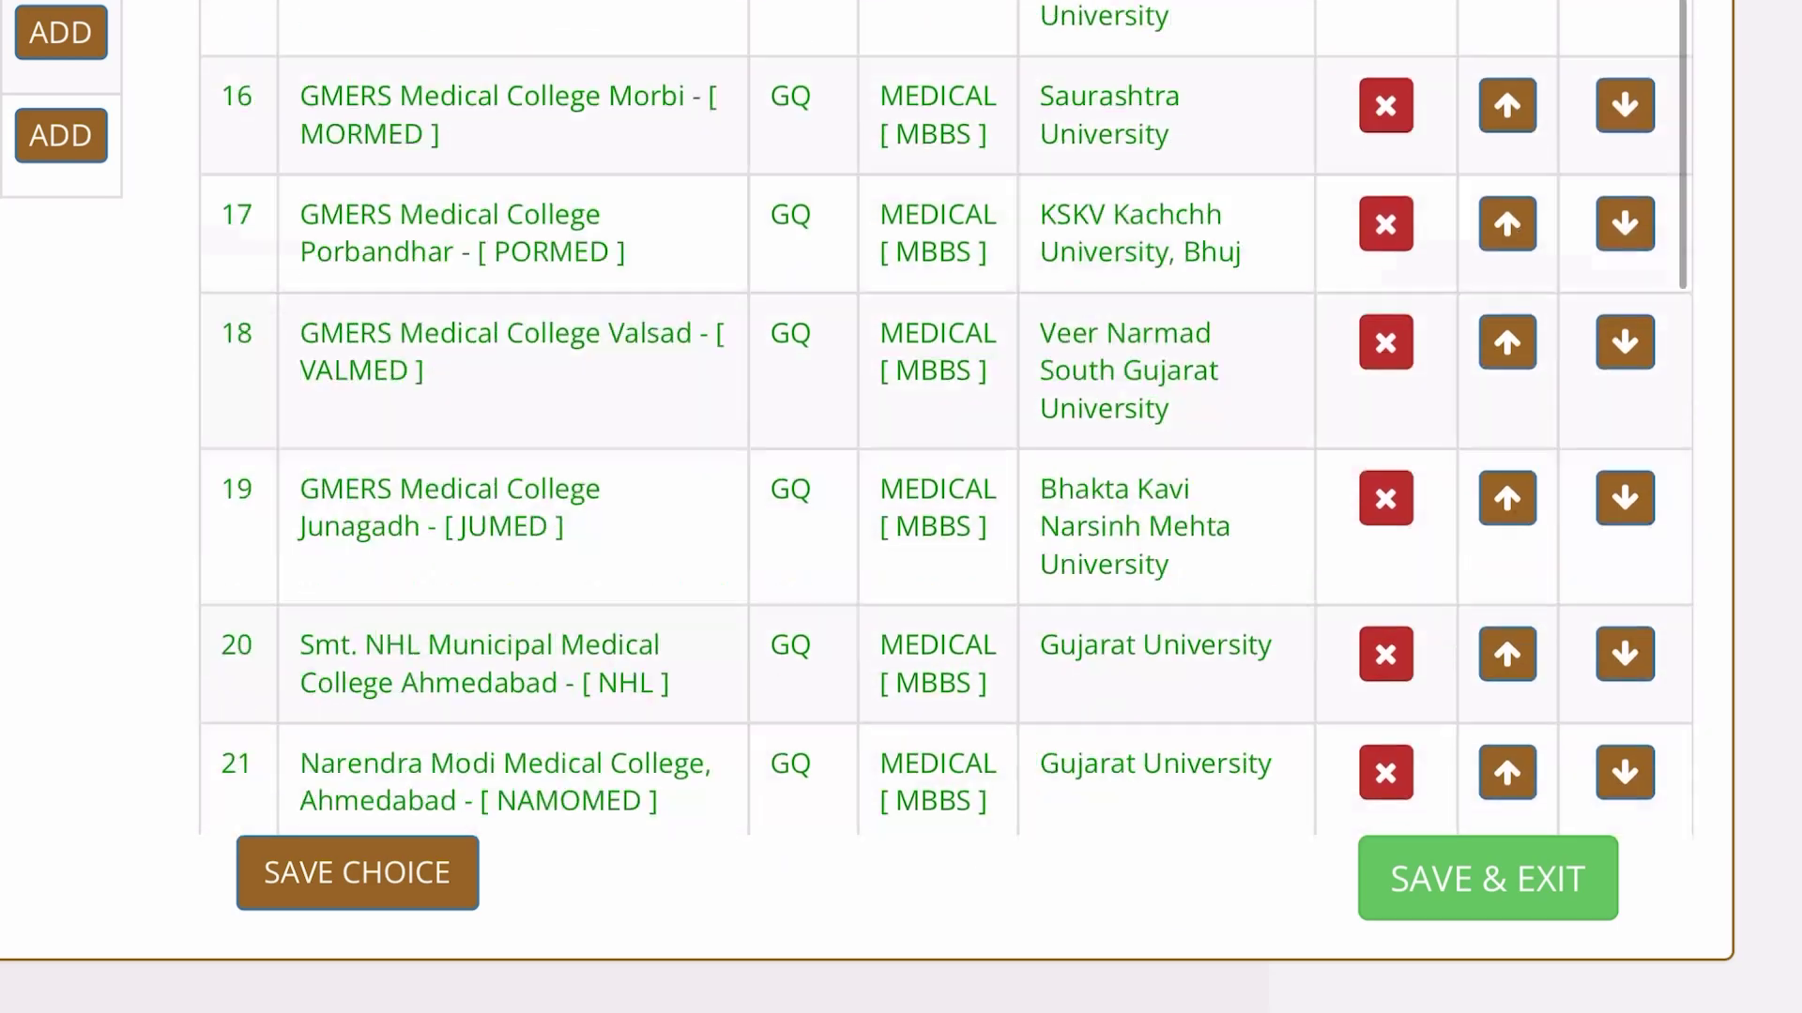
scroll(946, 419, down, 1)
scroll(946, 420, up, 3)
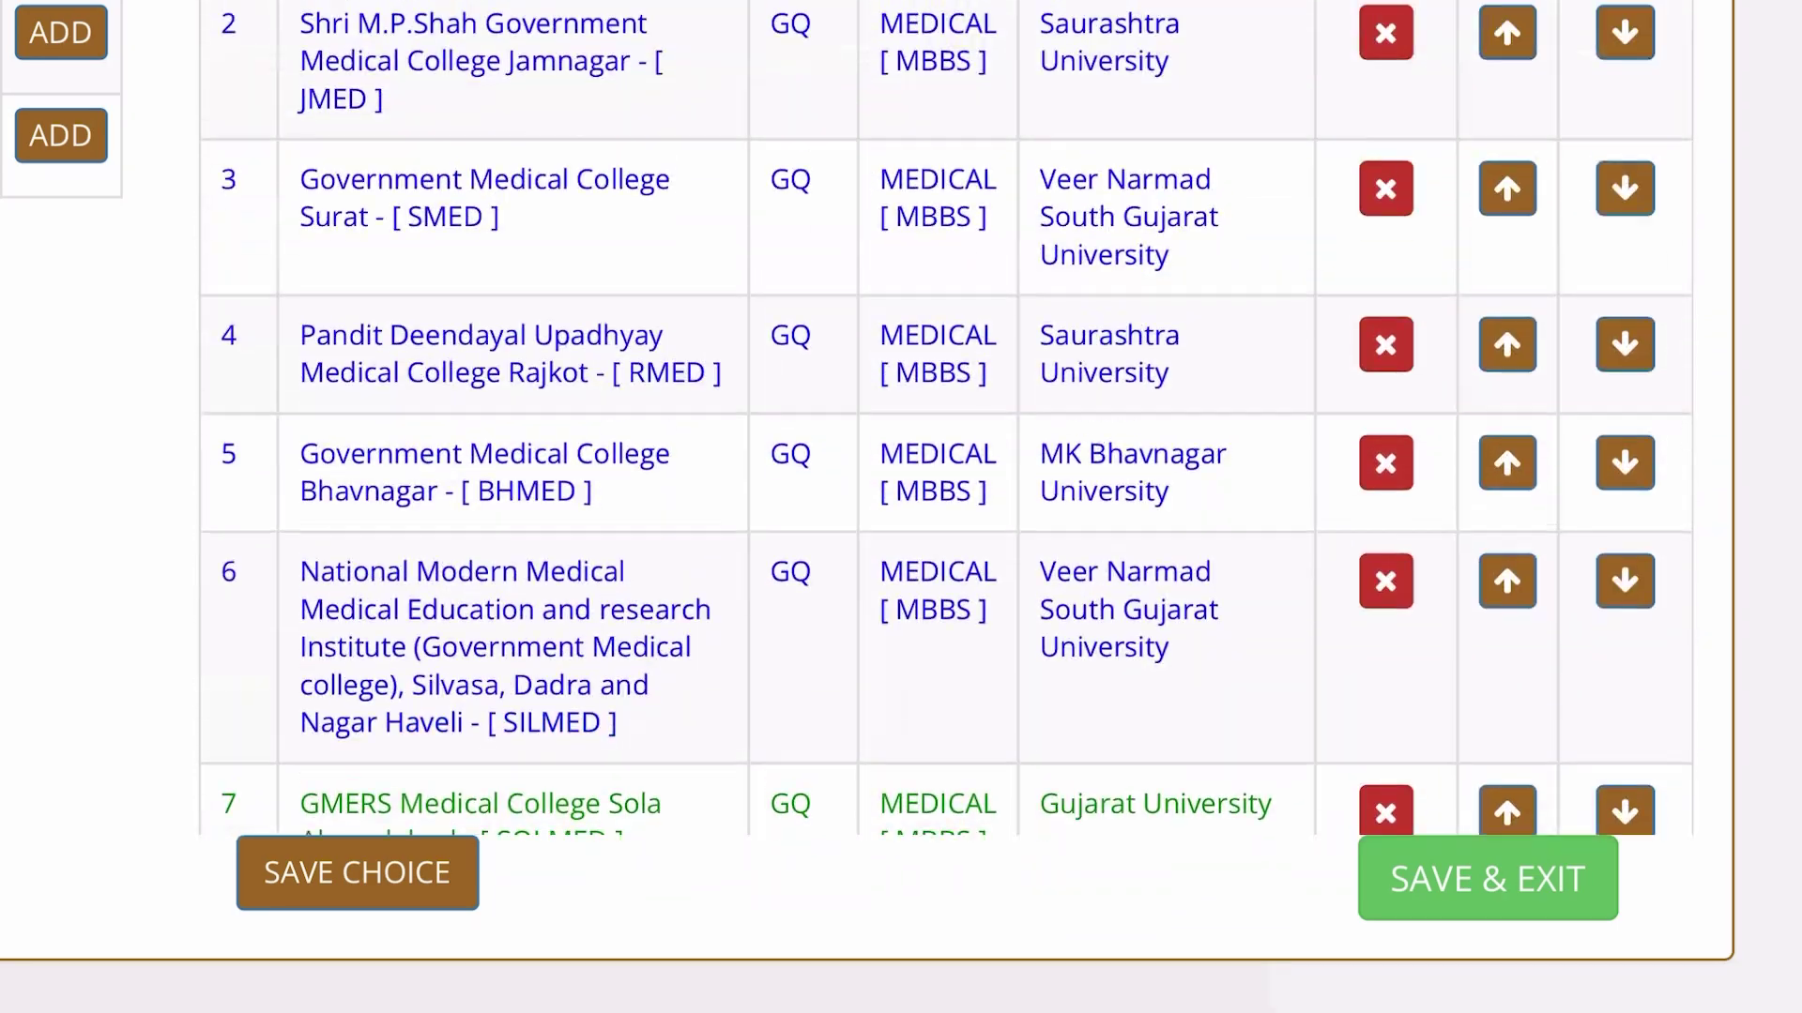
scroll(946, 419, down, 20)
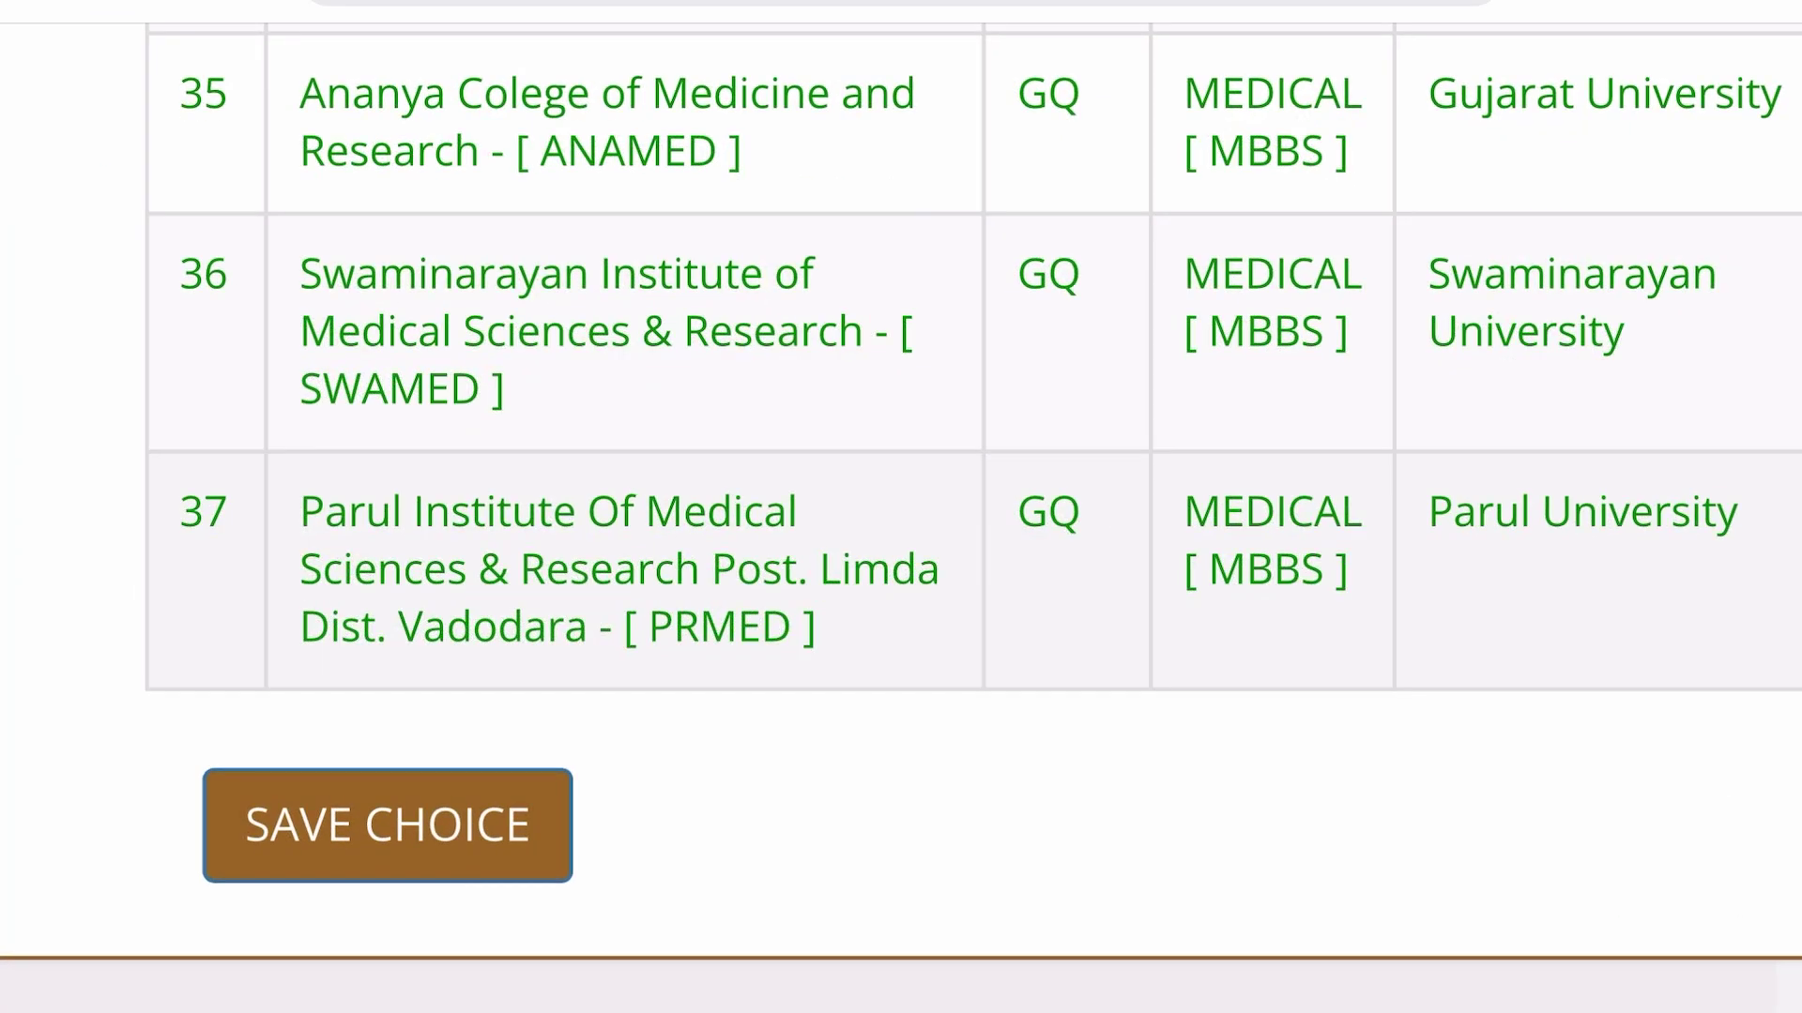
key(Return)
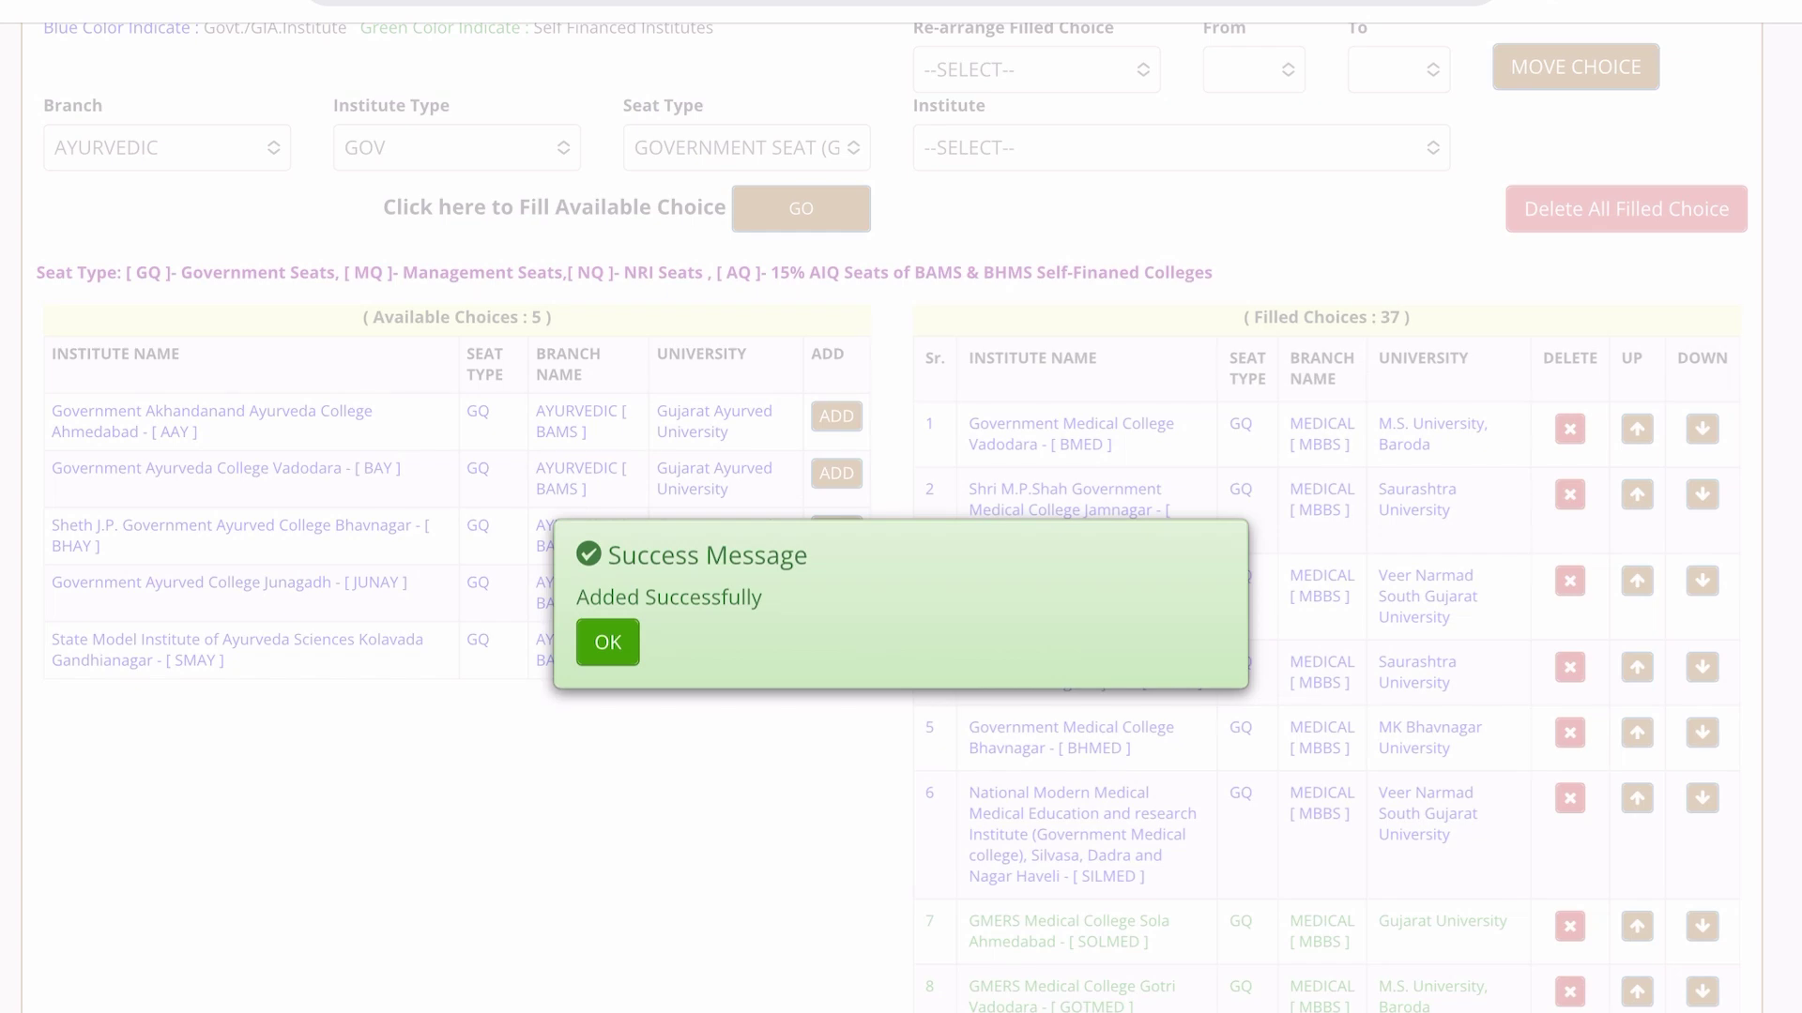
key(Return)
scroll(1326, 657, down, 3)
scroll(1326, 674, down, 20)
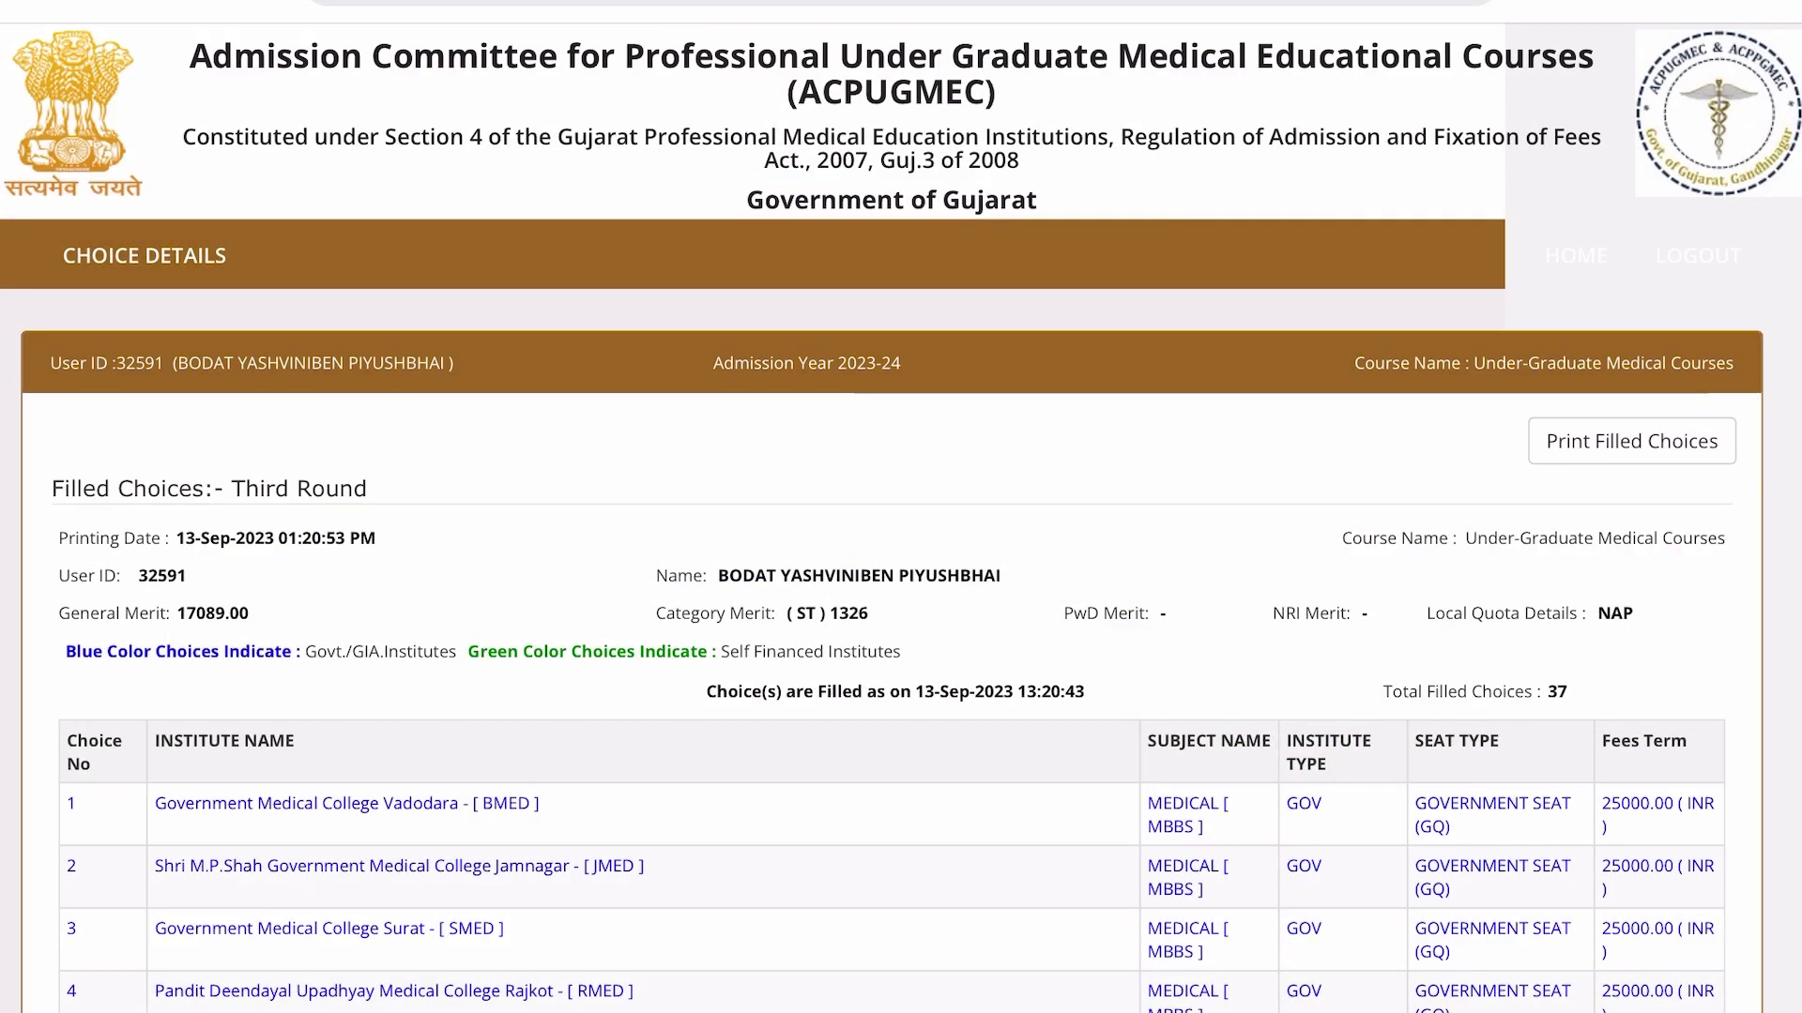
Fill the PIN NO field with the saved PIN to lock the 37 third-round choices.
scroll(901, 507, down, 5)
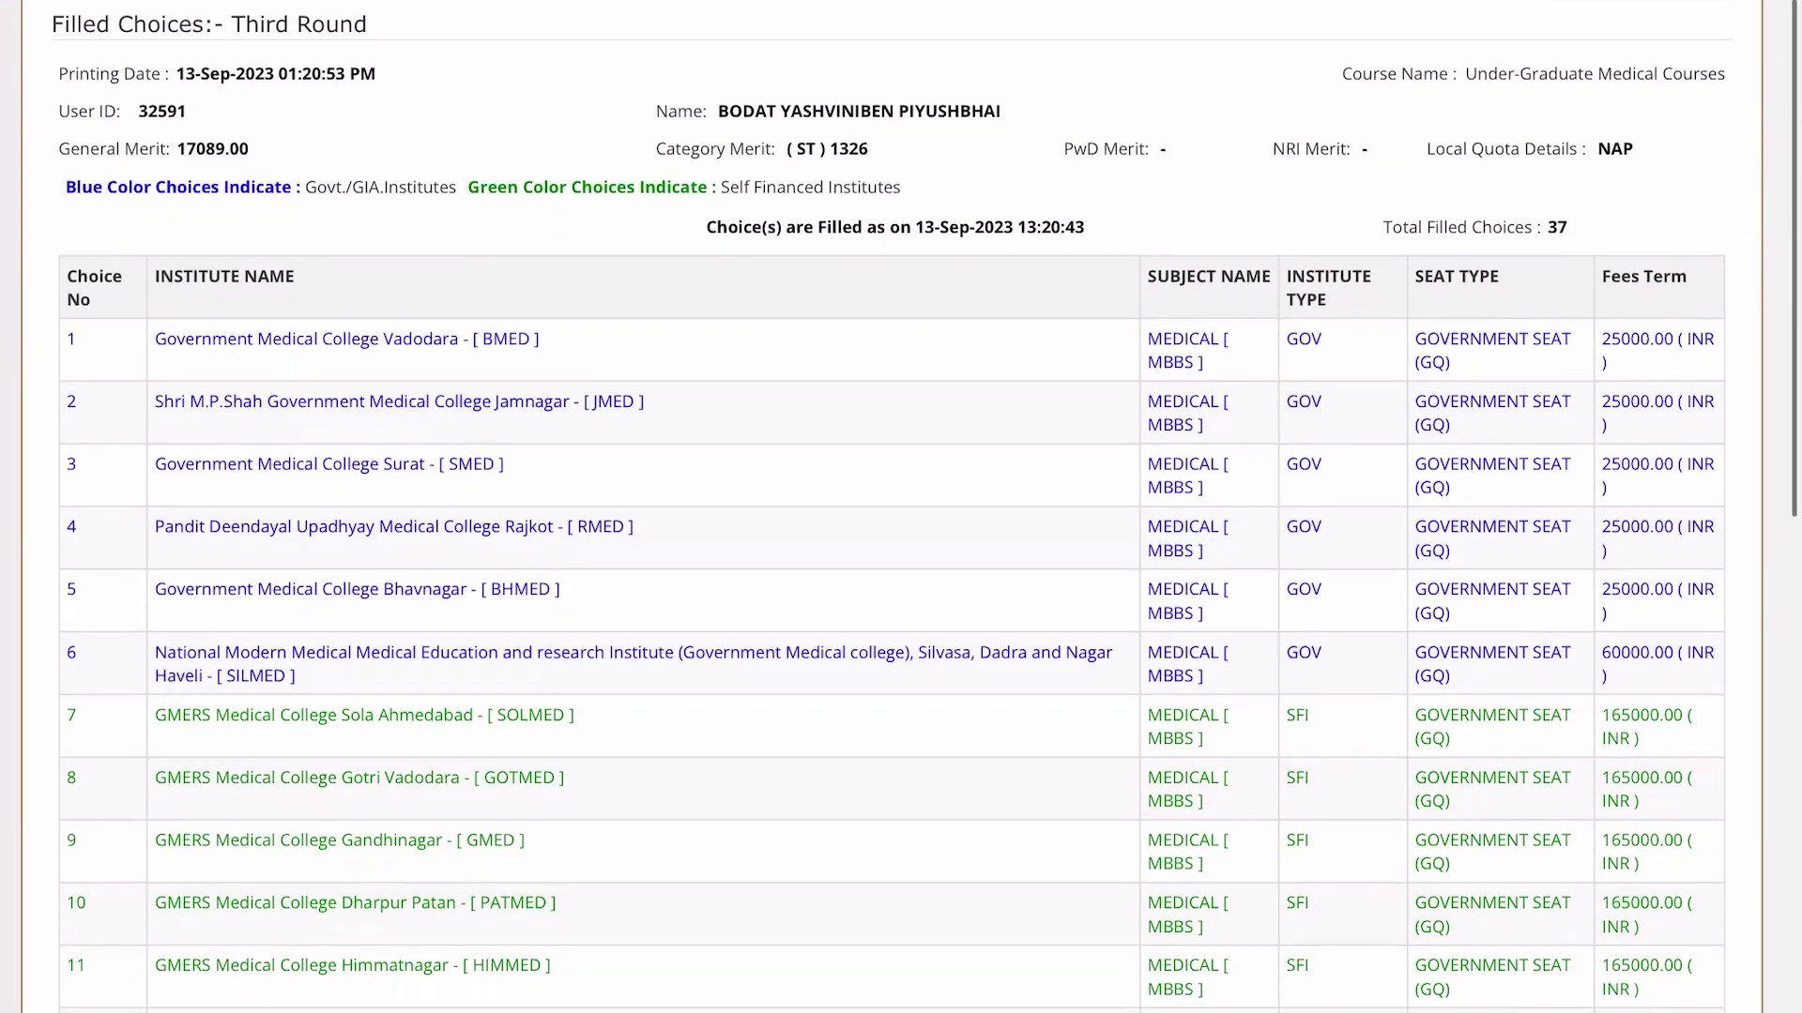
scroll(901, 507, down, 5)
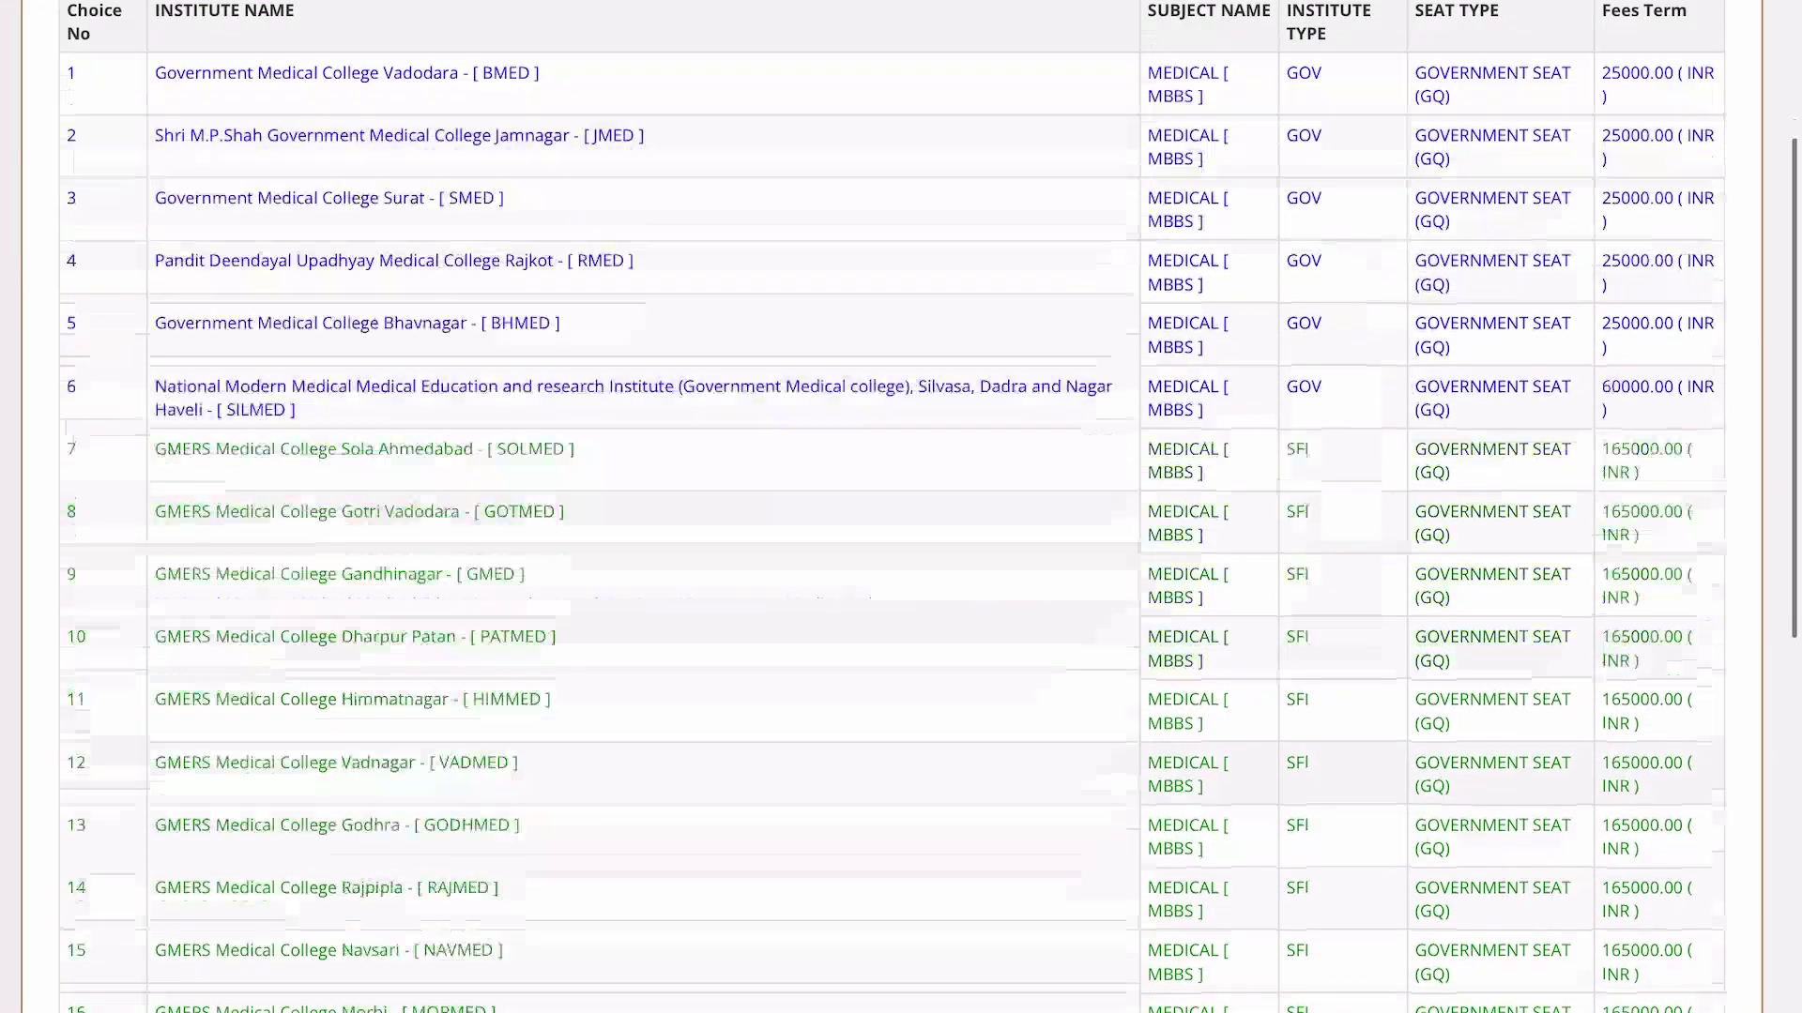
scroll(901, 506, up, 3)
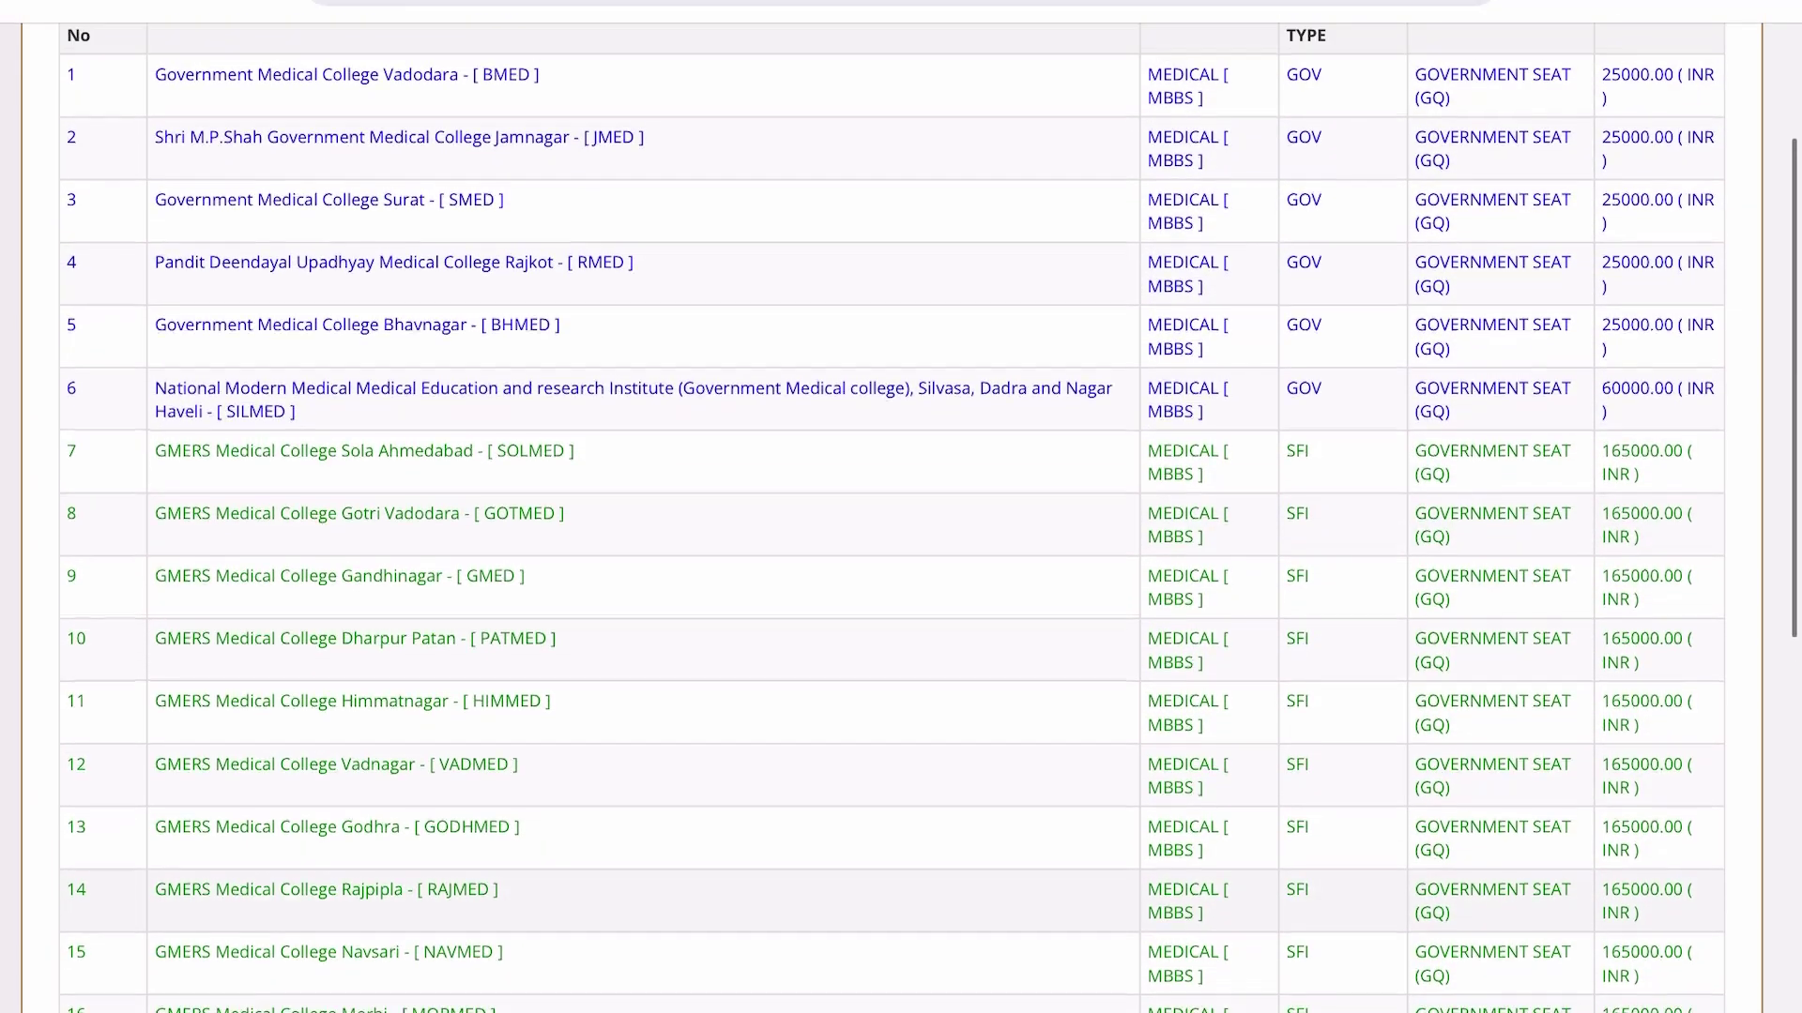
scroll(901, 506, down, 10)
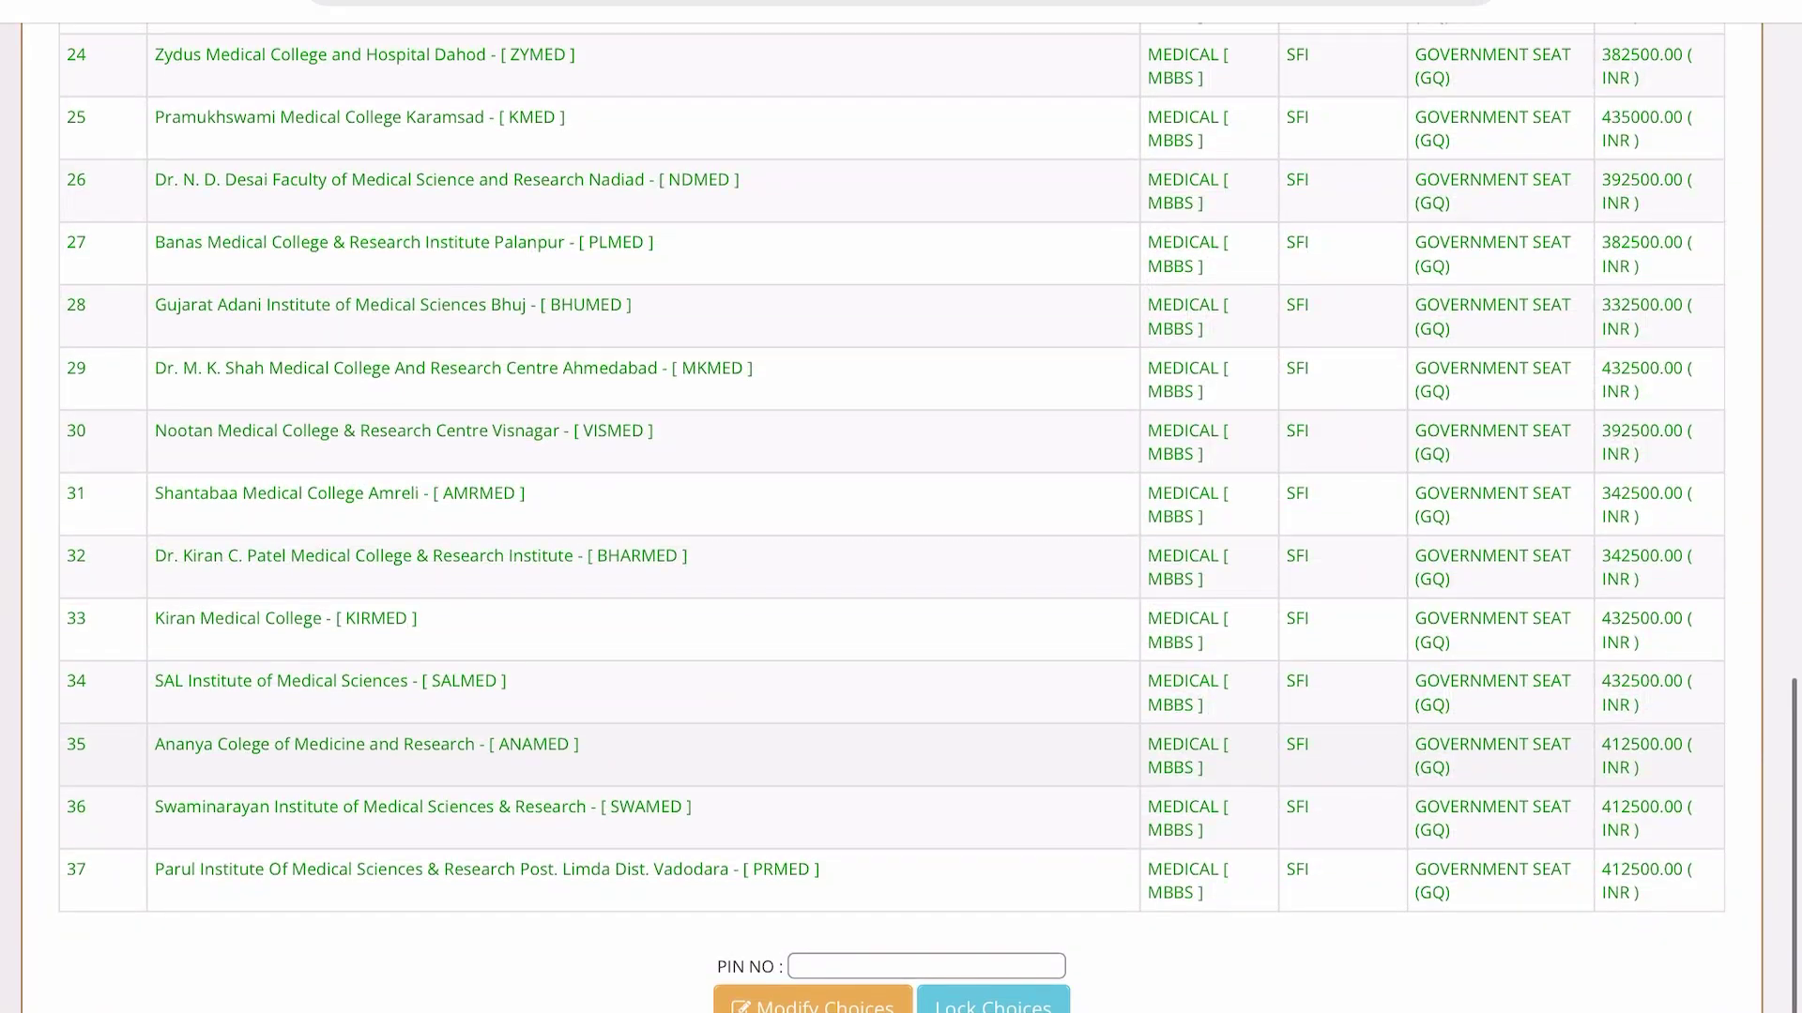
click(927, 952)
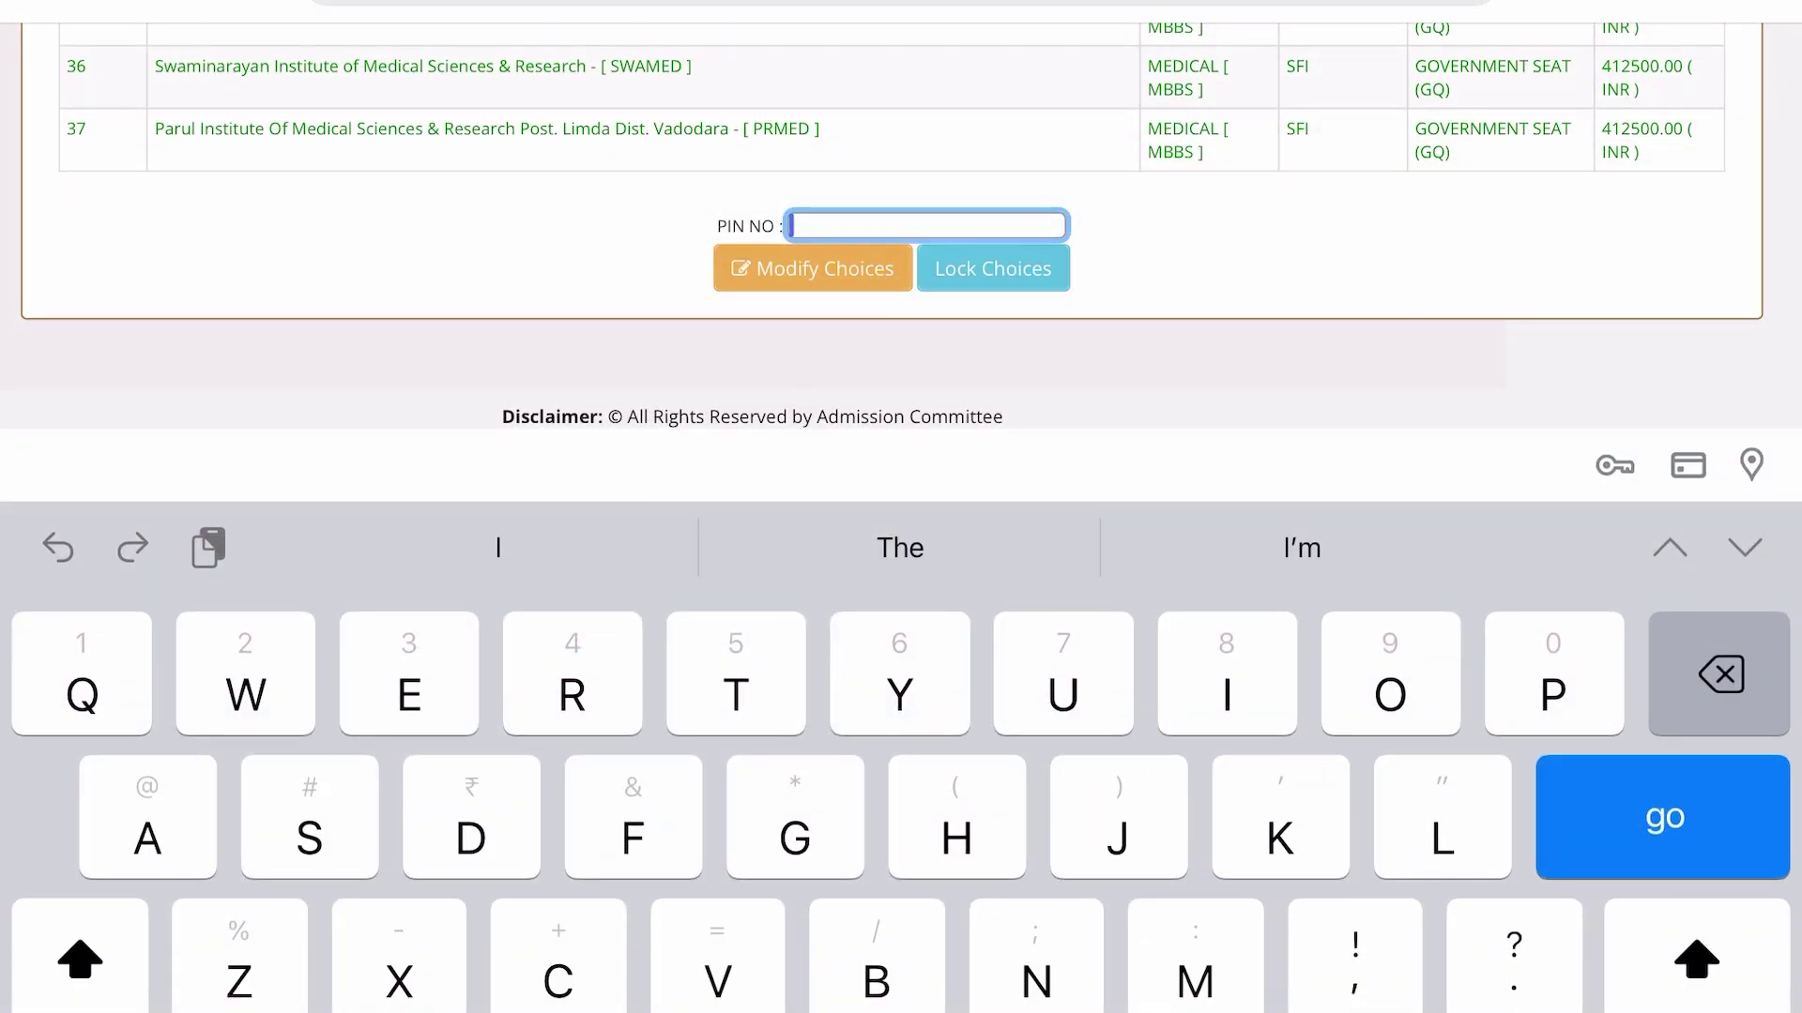
click(901, 547)
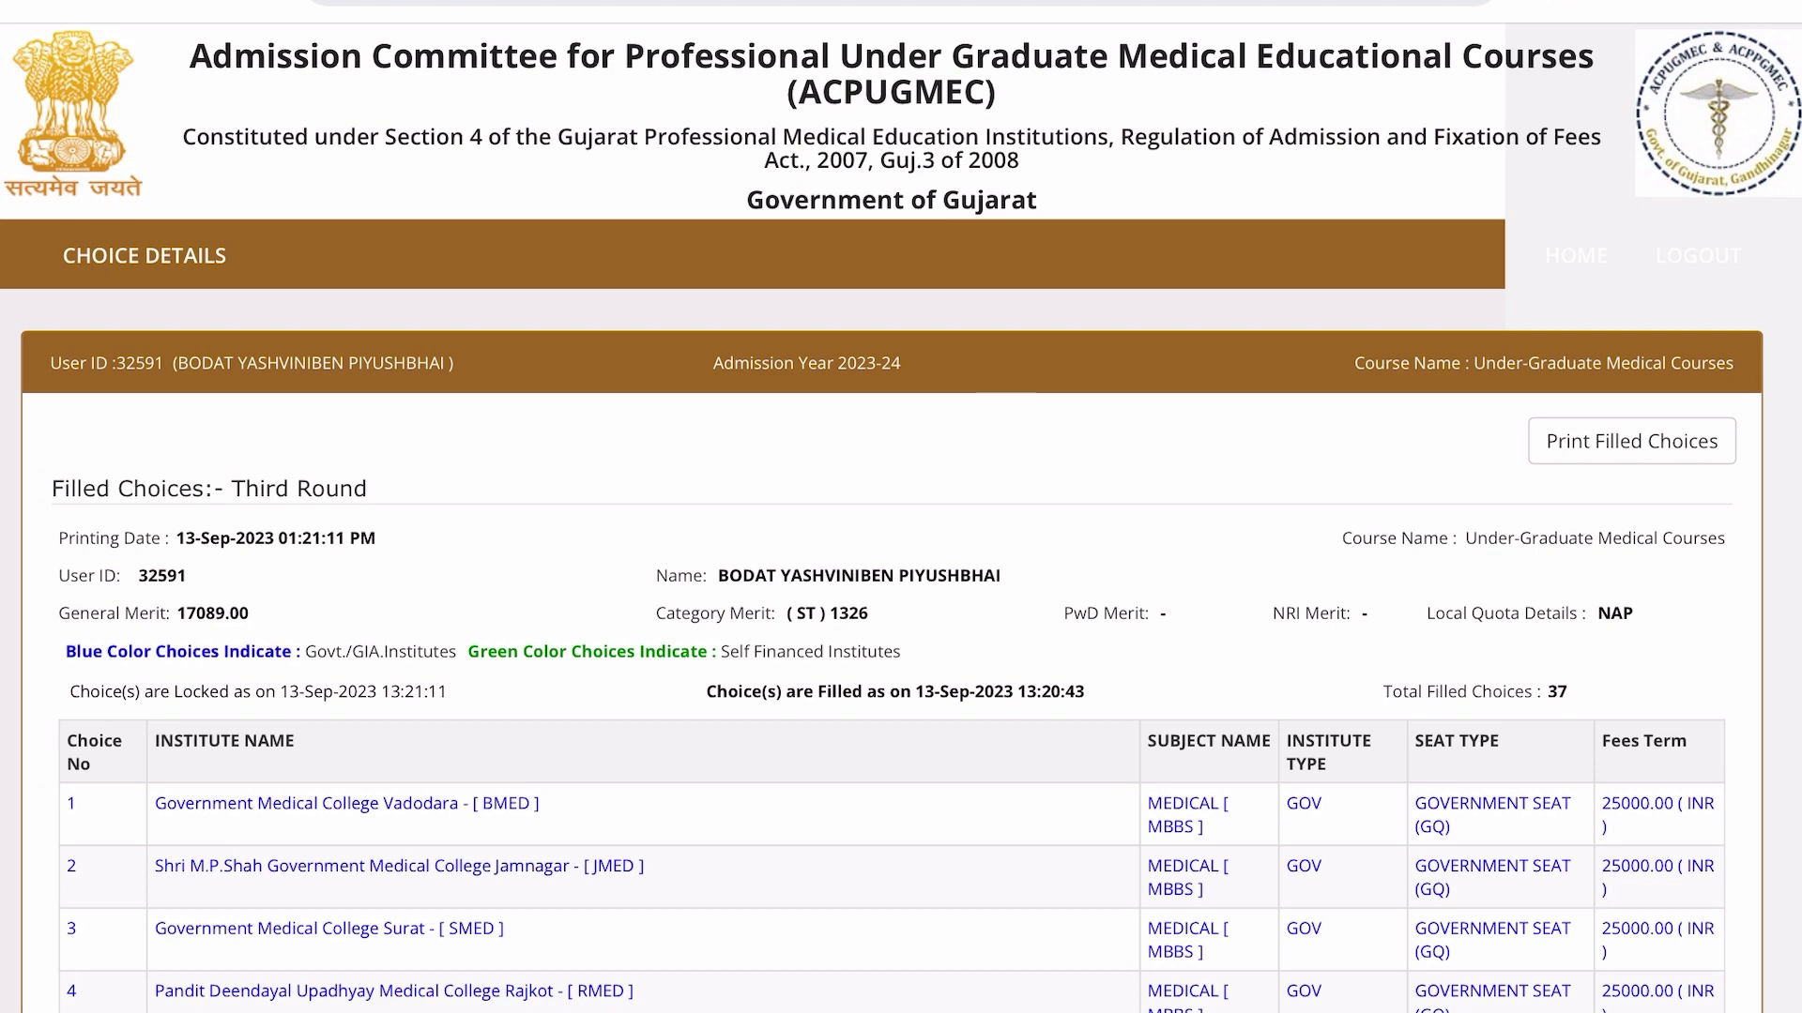
Log out of the portal and scroll to the 3rd Online (MOP UP) Round information links.
scroll(901, 507, down, 20)
scroll(900, 506, up, 20)
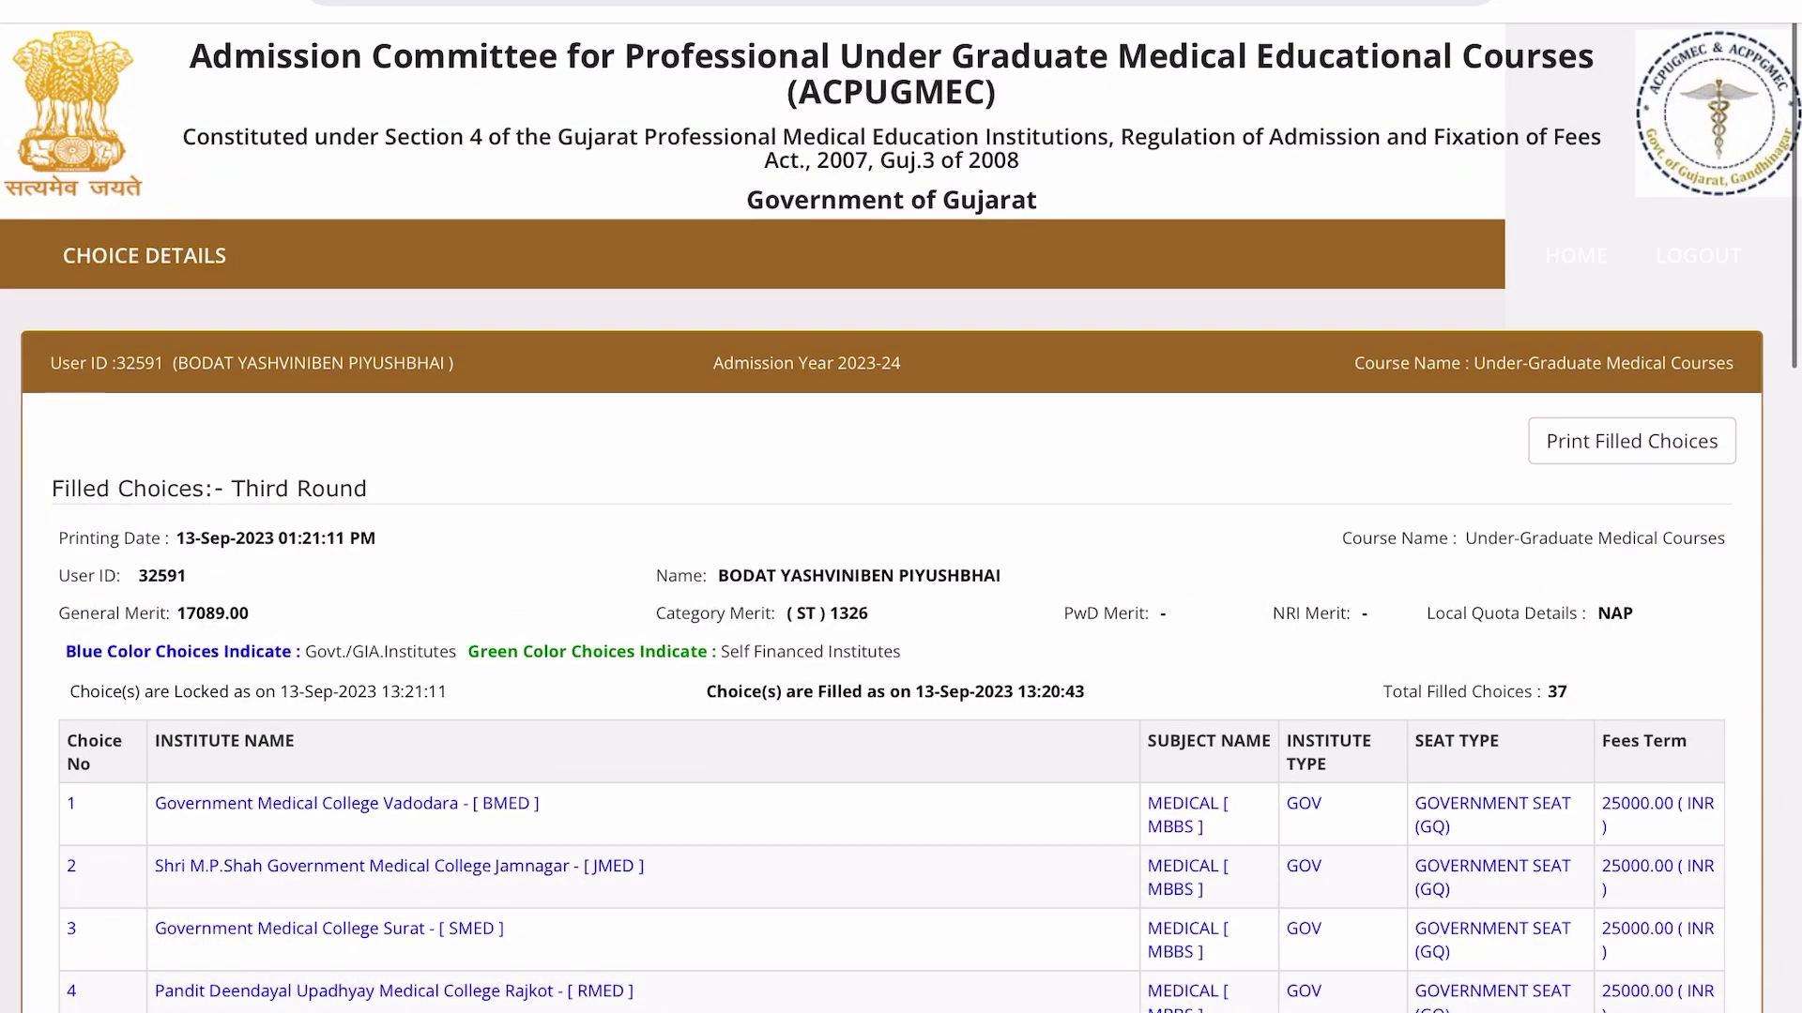
scroll(901, 506, down, 10)
scroll(901, 507, down, 8)
scroll(901, 506, up, 20)
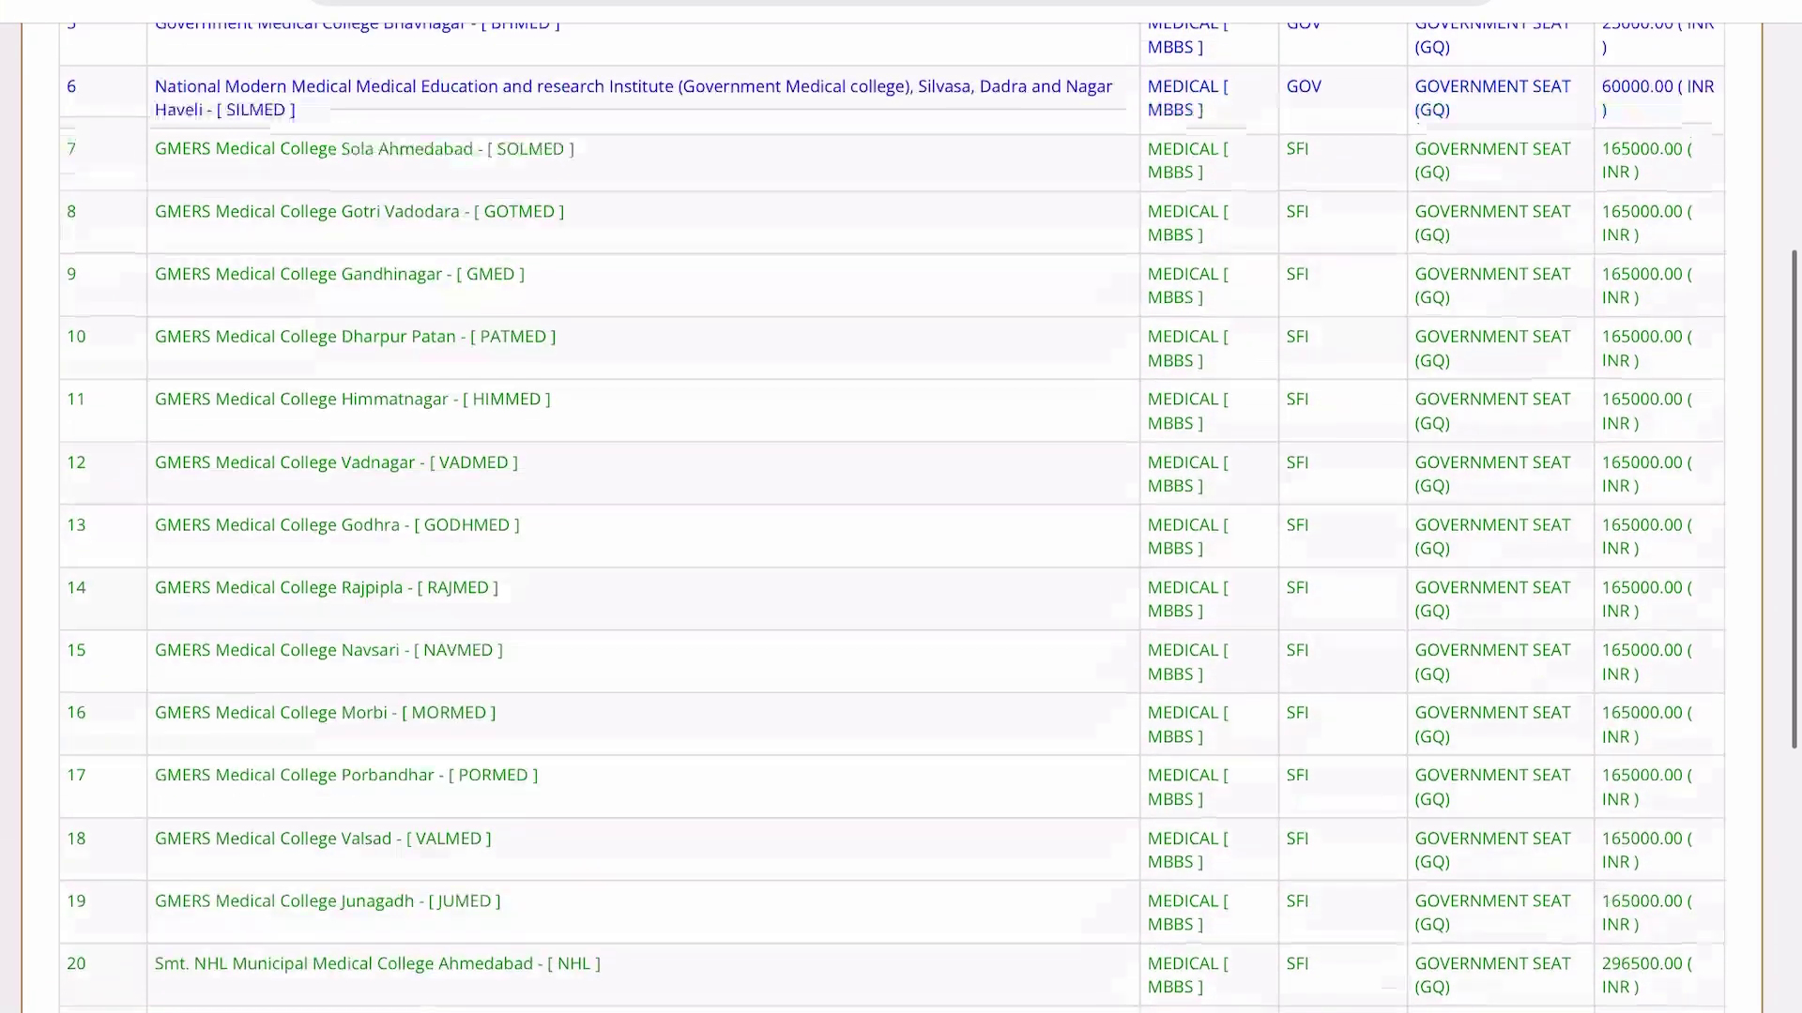
scroll(901, 507, up, 5)
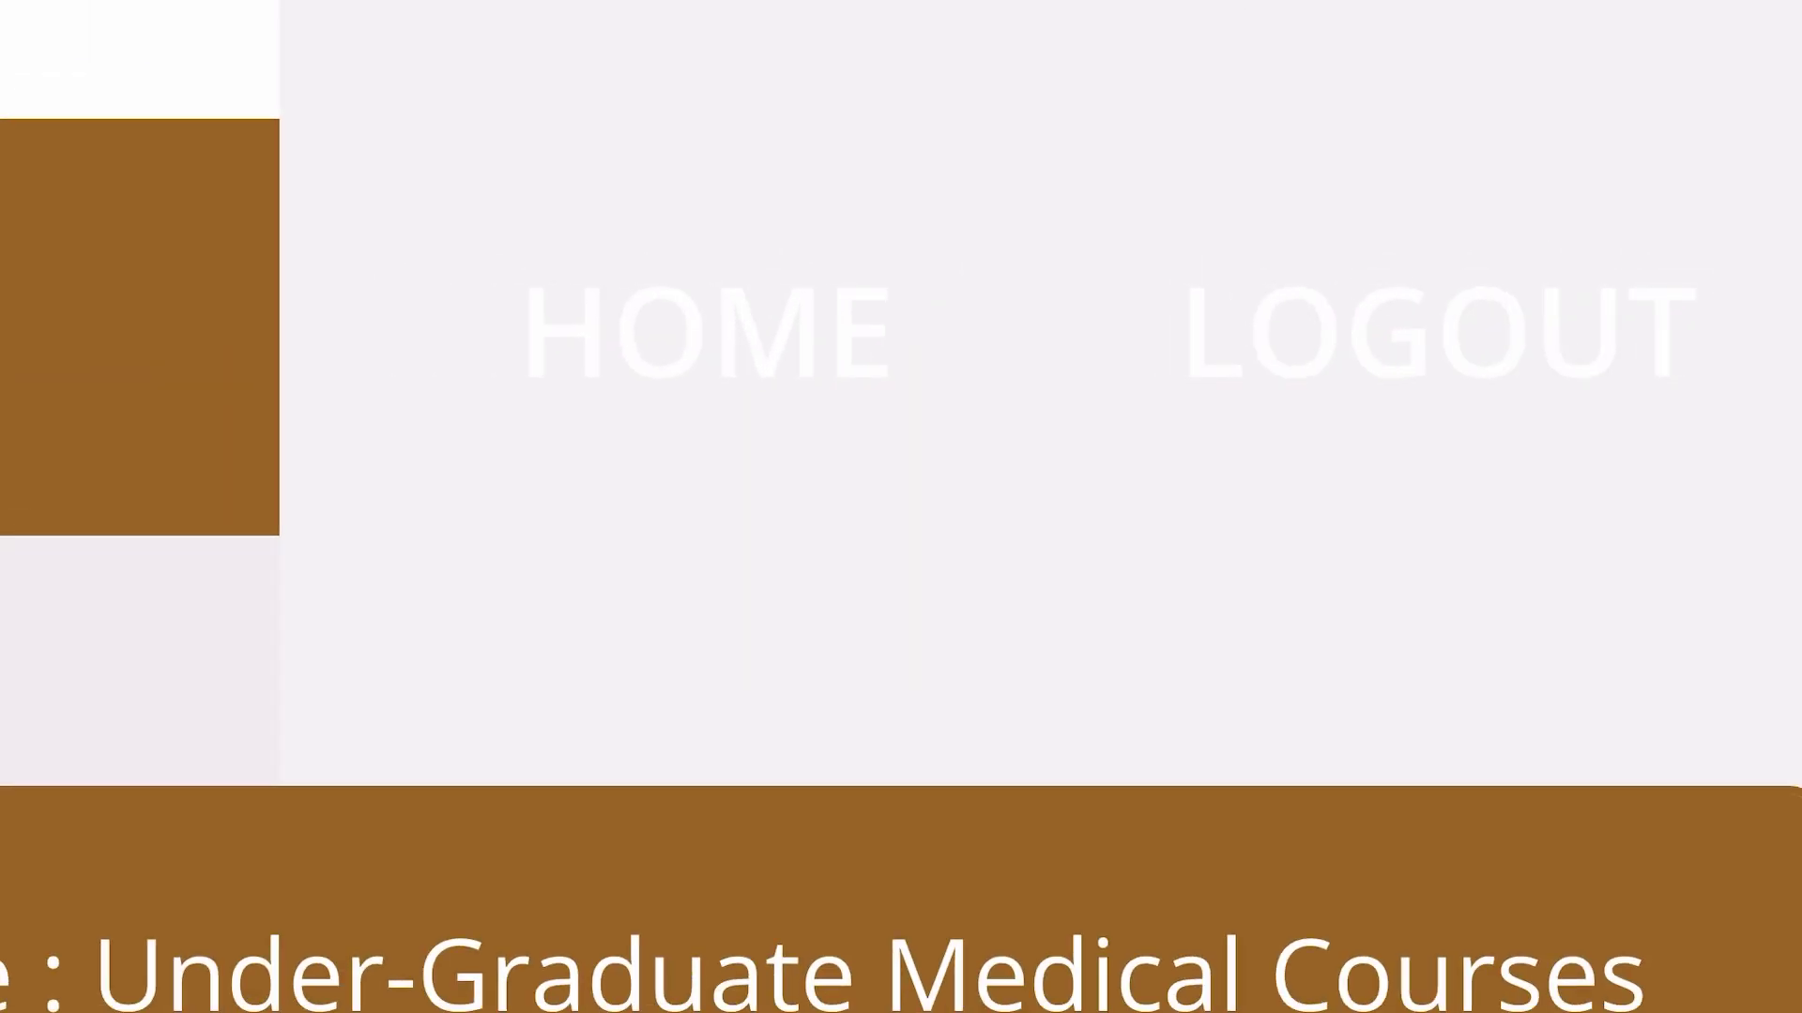
click(1441, 333)
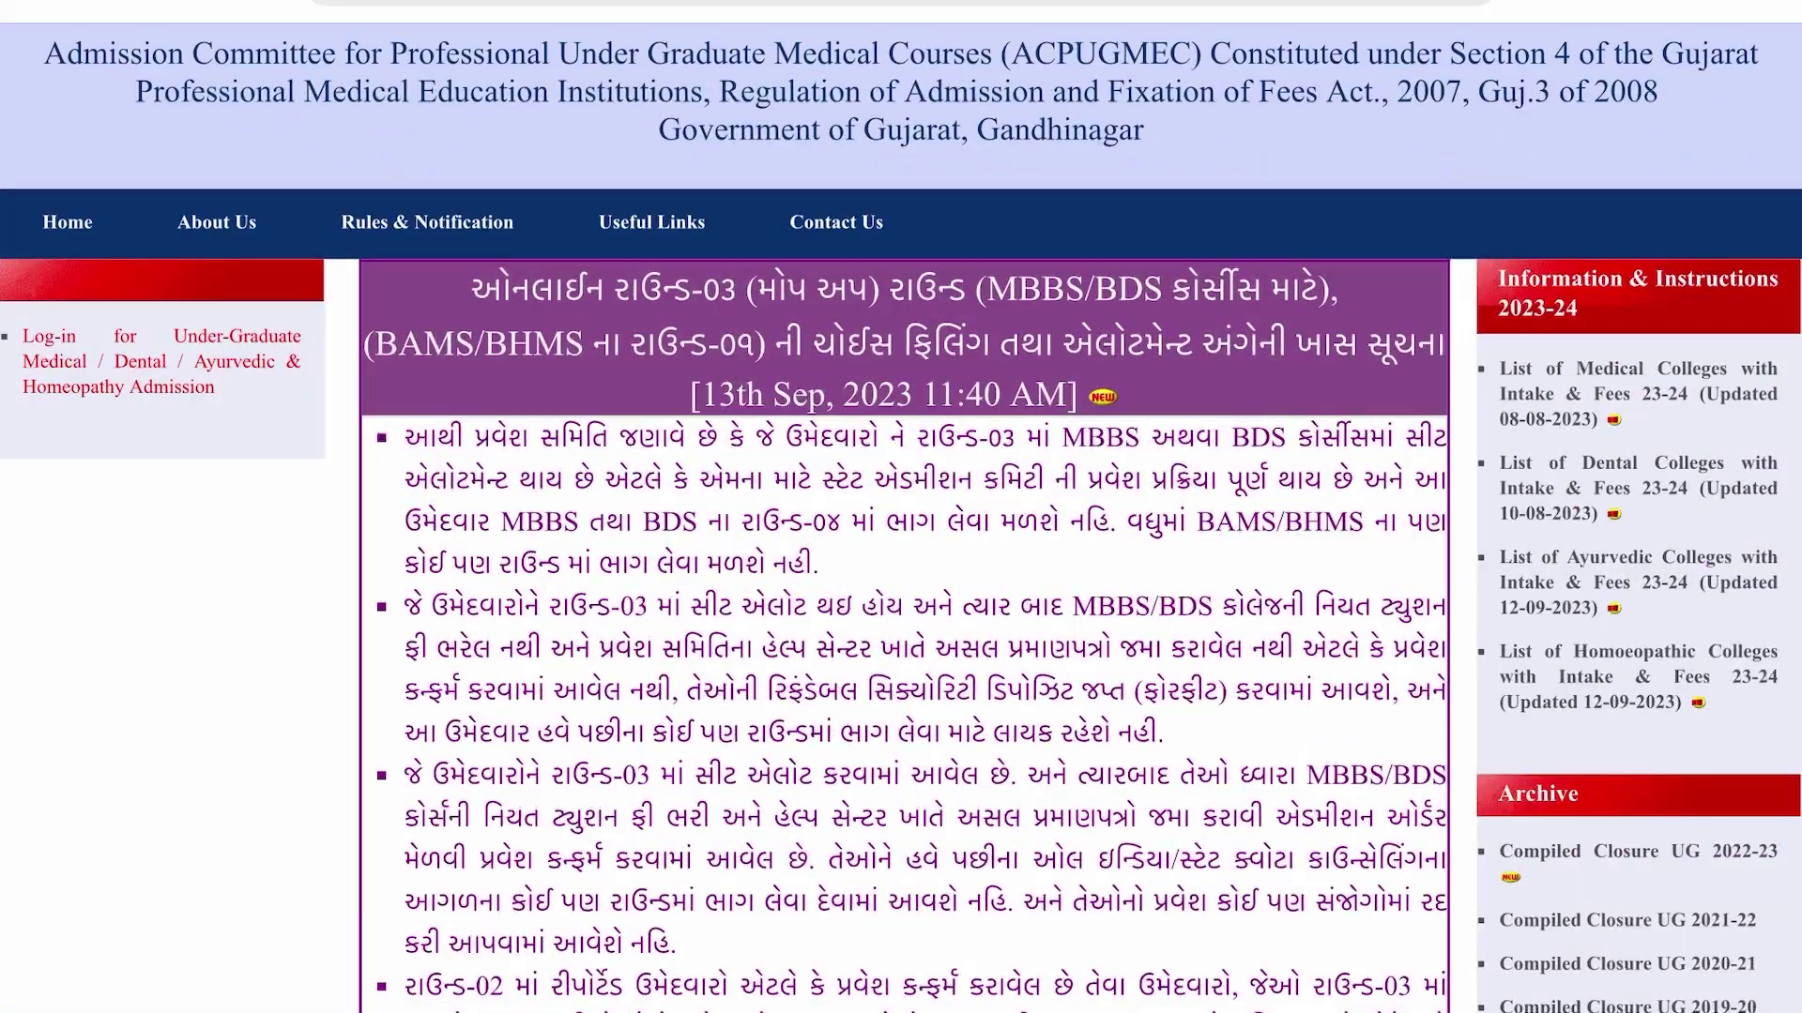
scroll(901, 507, down, 10)
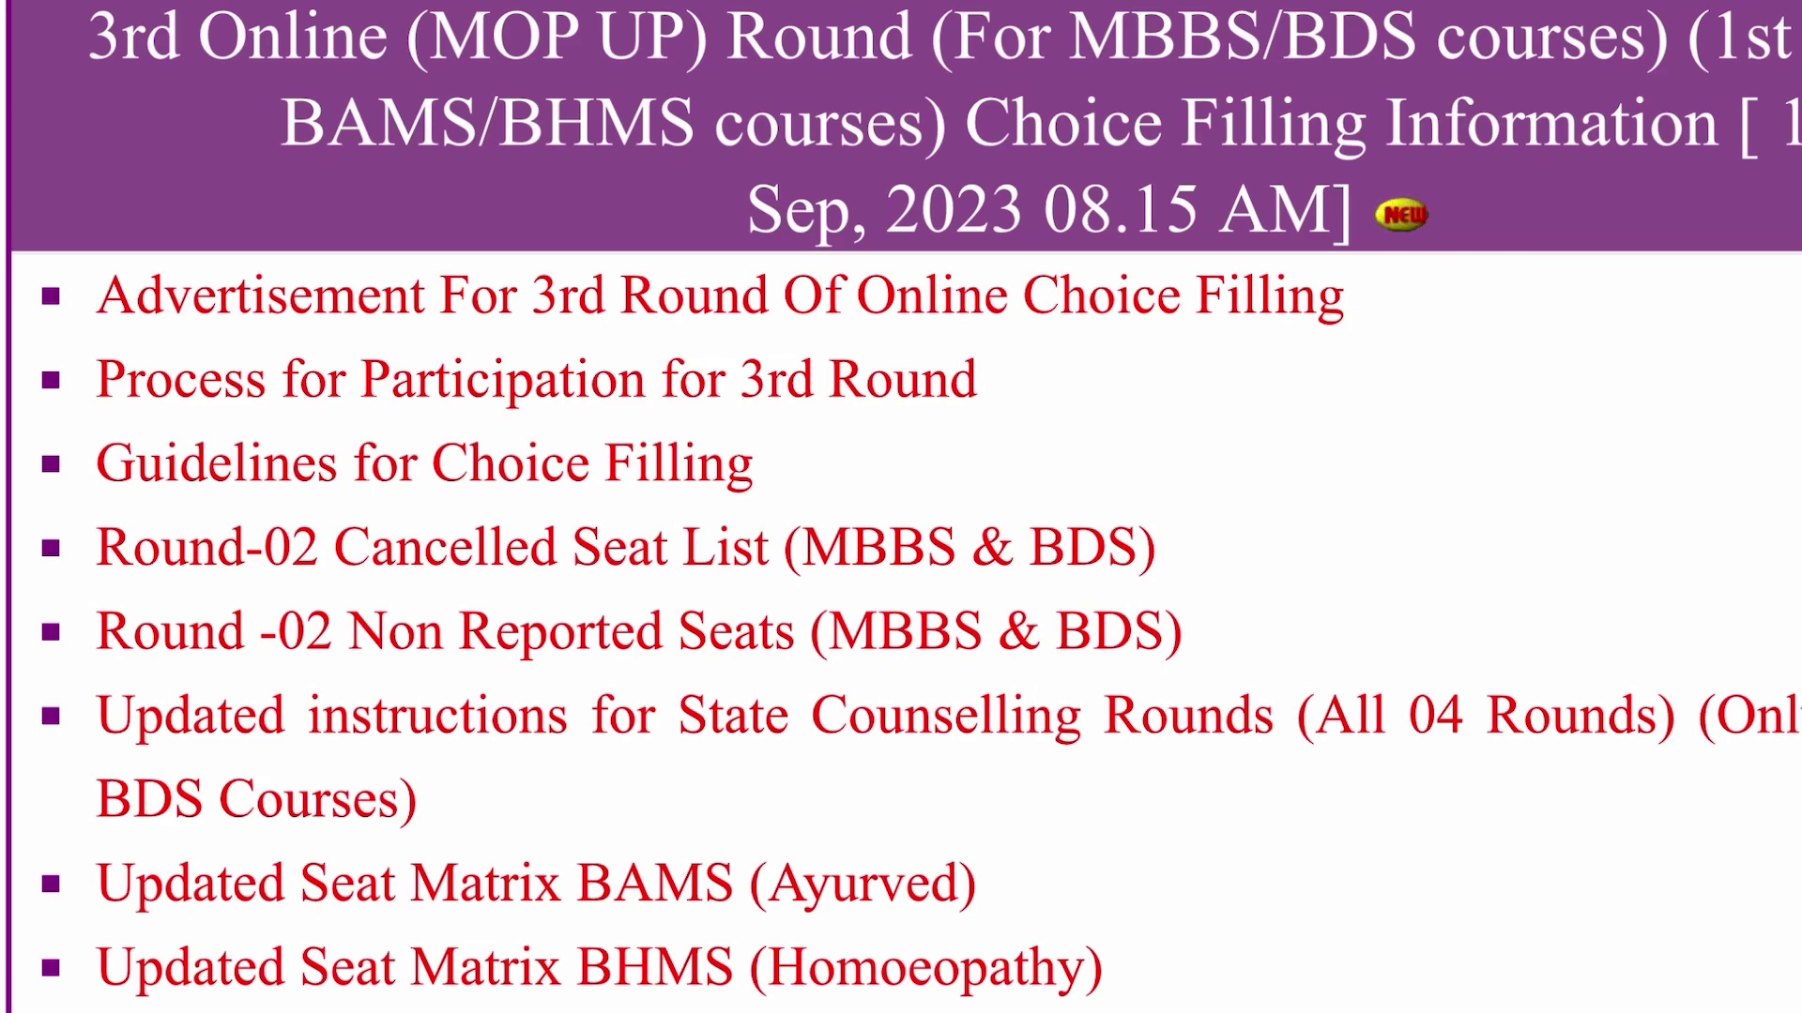
Switch from the app switcher to Telegram's chat with the seat matrix and cancellation PDFs.
drag(900, 1009, 901, 563)
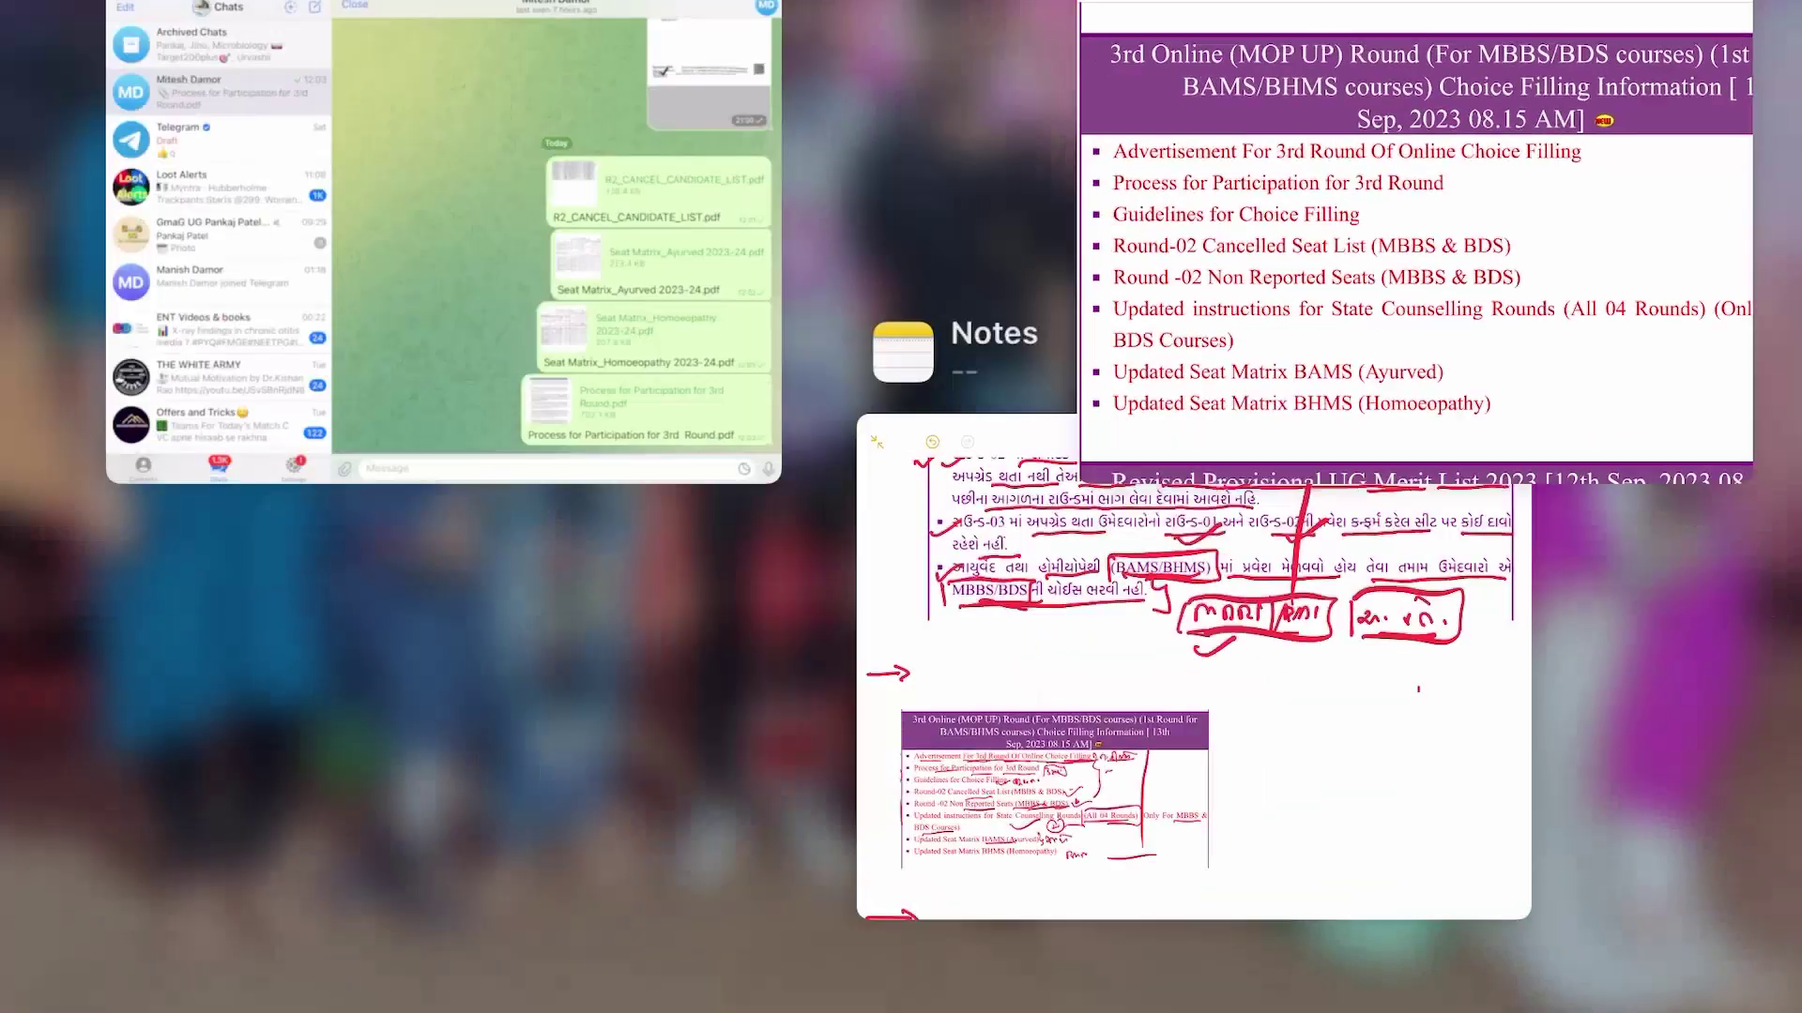
click(844, 206)
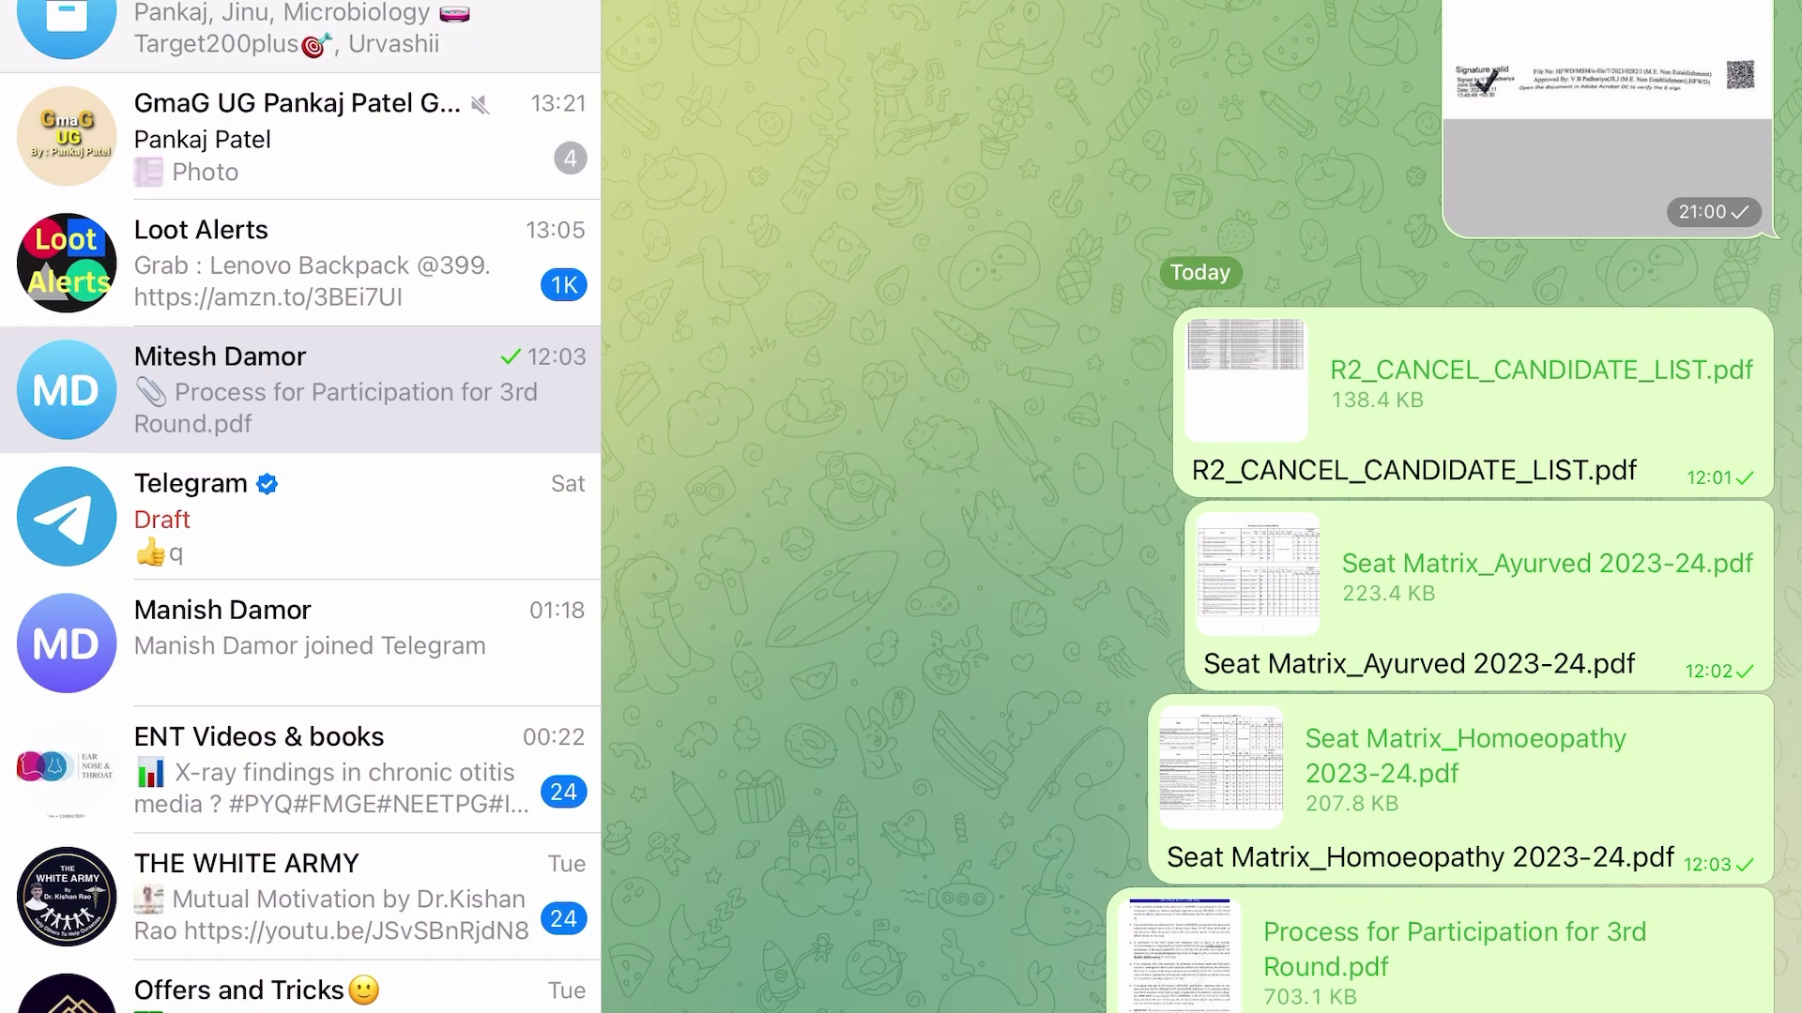
Open R2_CANCEL_CANDIDATE_LIST.pdf and mark the GMERIT, CANDIDATE_NAME, BR_NAME, Seat Type and Category headers in red.
click(1245, 376)
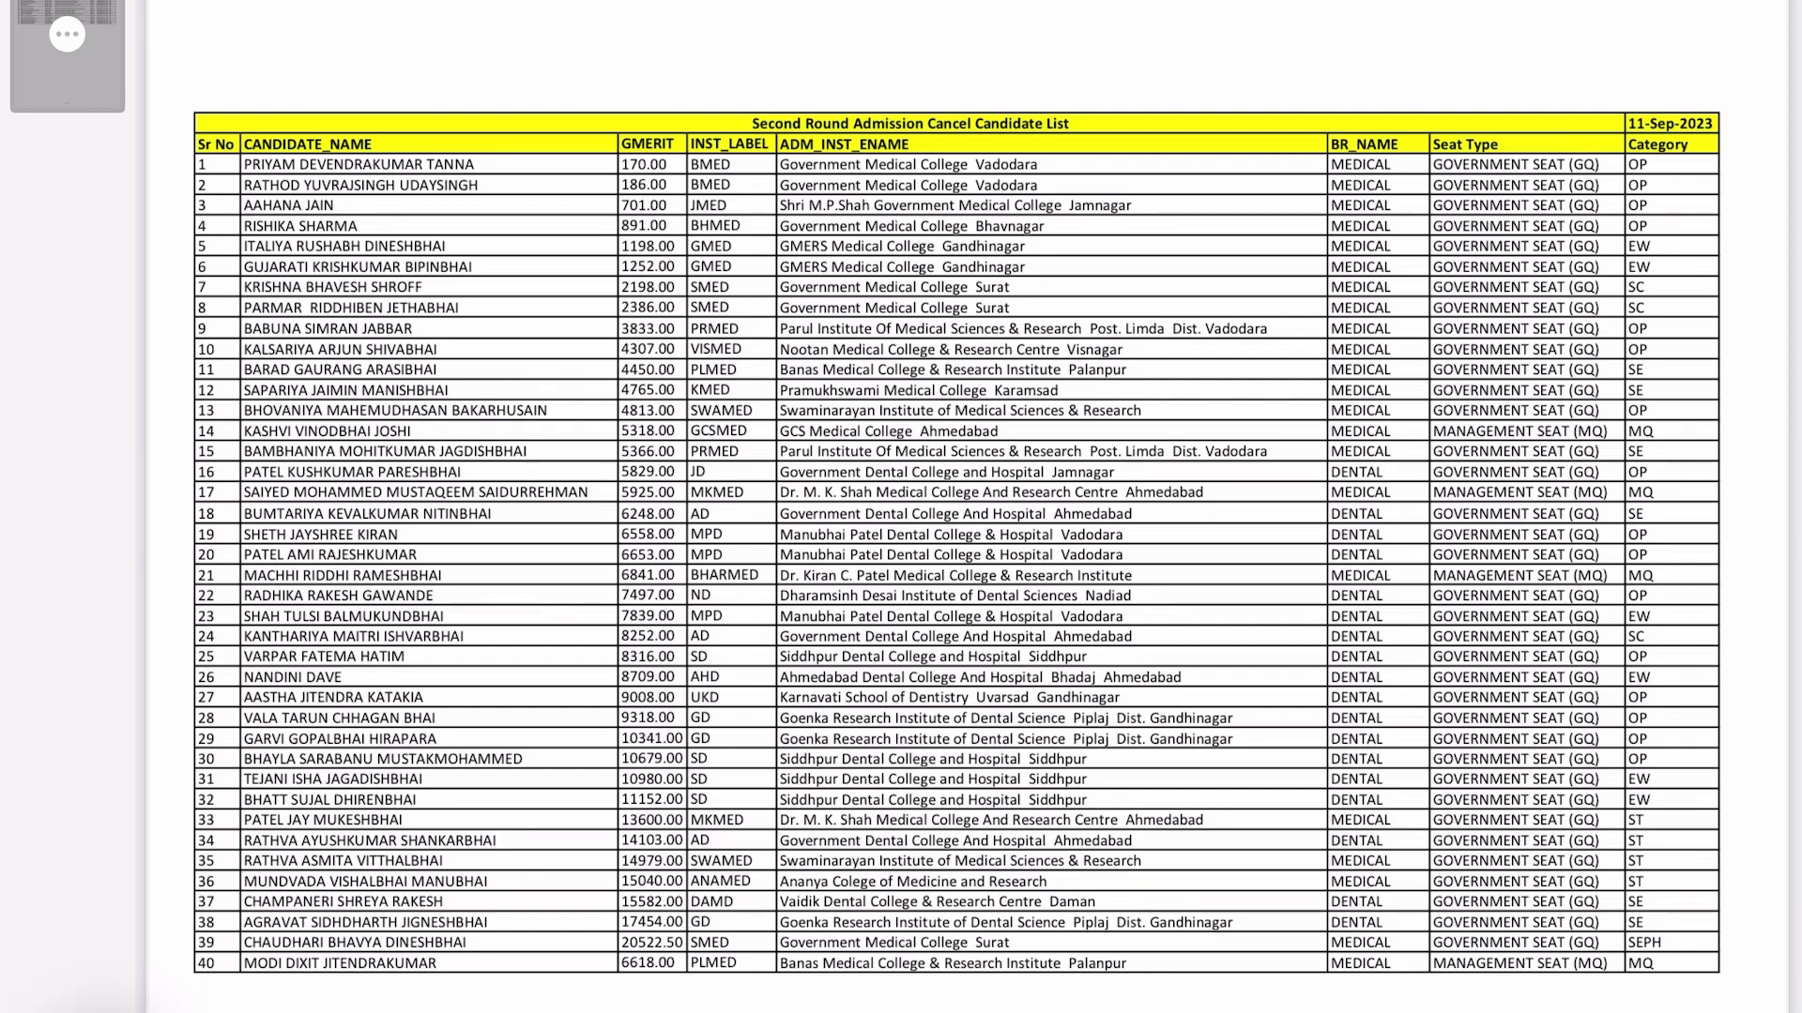
drag(642, 84, 648, 177)
drag(392, 92, 390, 147)
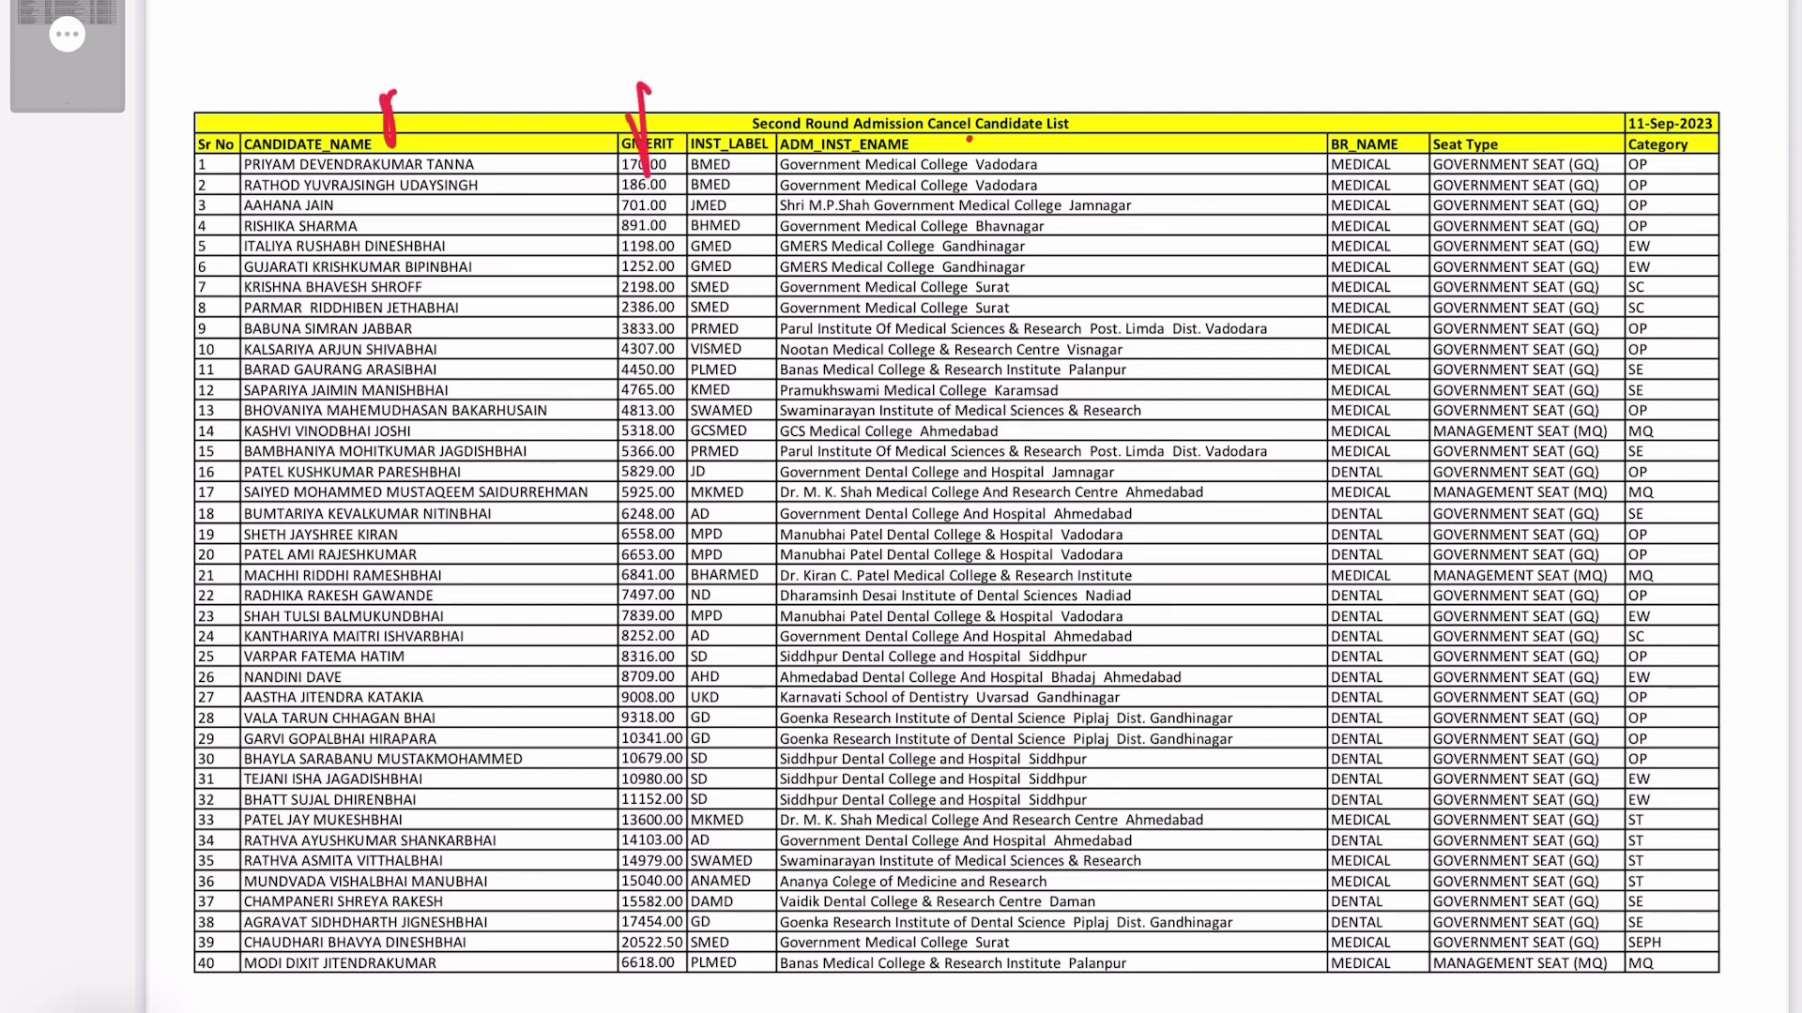
drag(1096, 165, 1223, 157)
drag(1403, 122, 1396, 115)
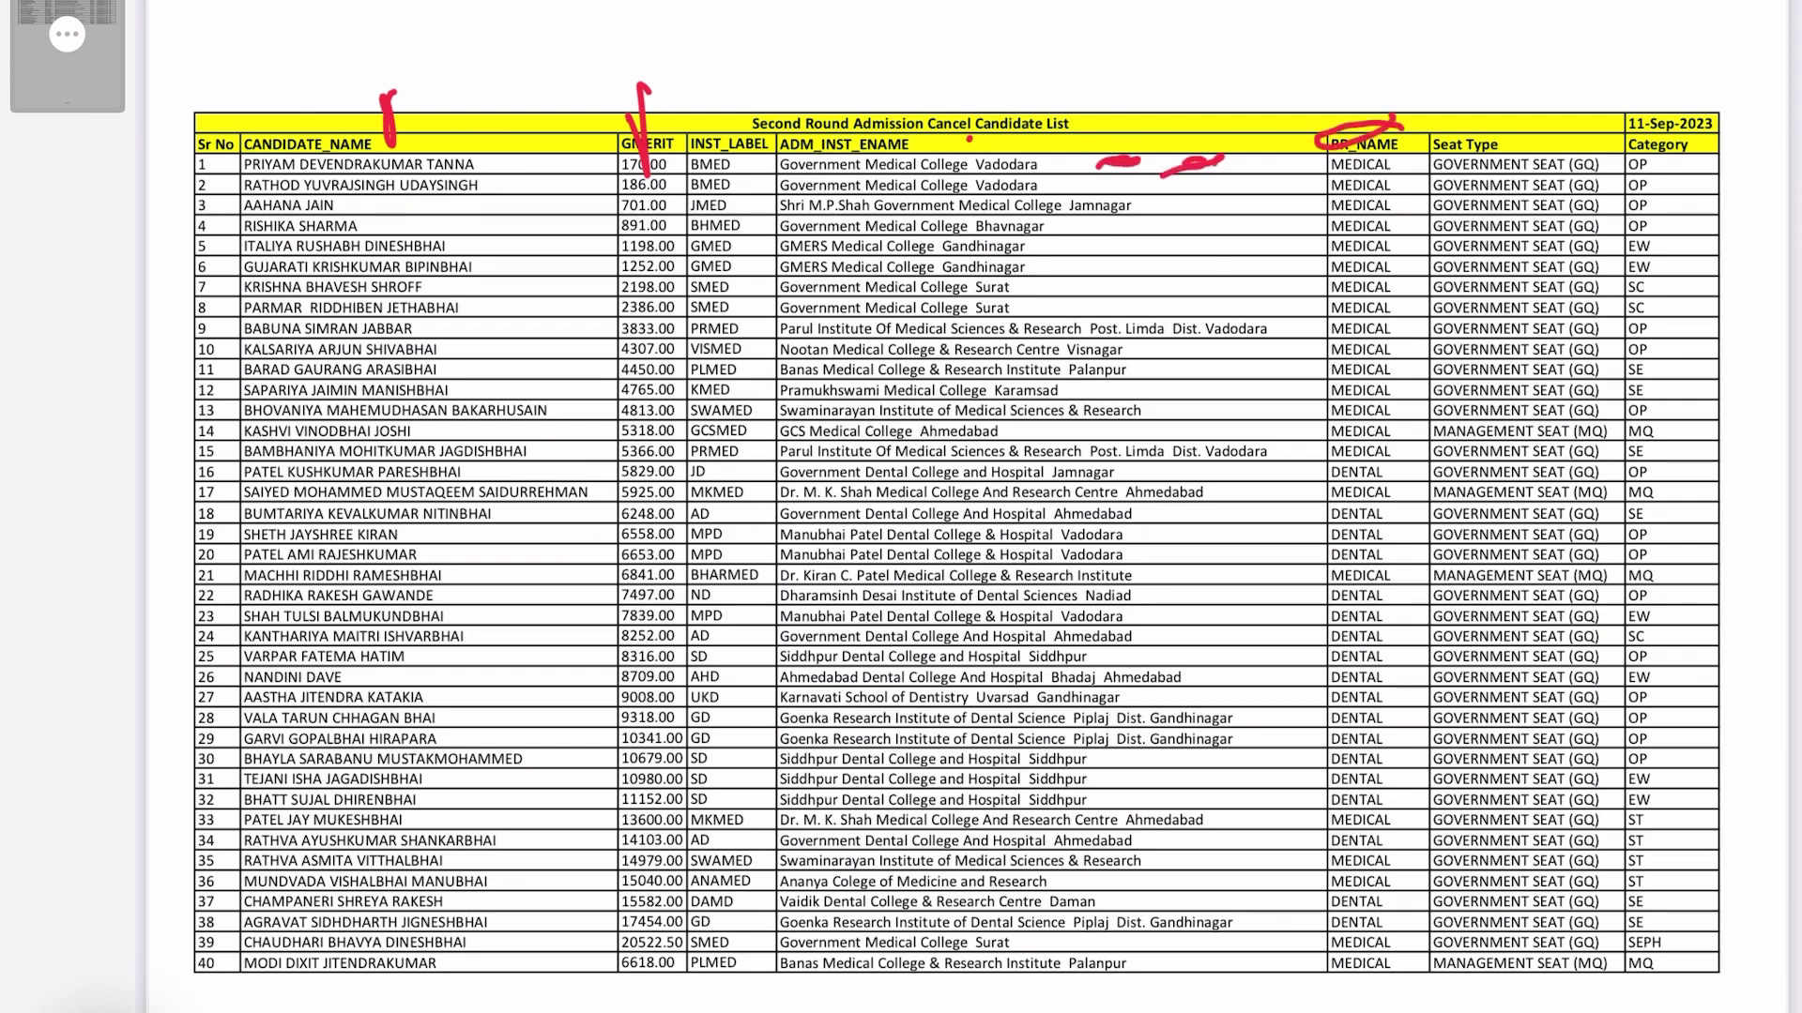
mouse_move(1511, 97)
mouse_down()
mouse_move(1519, 156)
mouse_move(1513, 93)
mouse_up()
drag(1614, 141, 1667, 91)
Draw a line down the Category column, bracket rows 32–37 and add a short note below.
mouse_move(1689, 160)
mouse_down()
mouse_move(1681, 741)
mouse_move(1709, 950)
mouse_up()
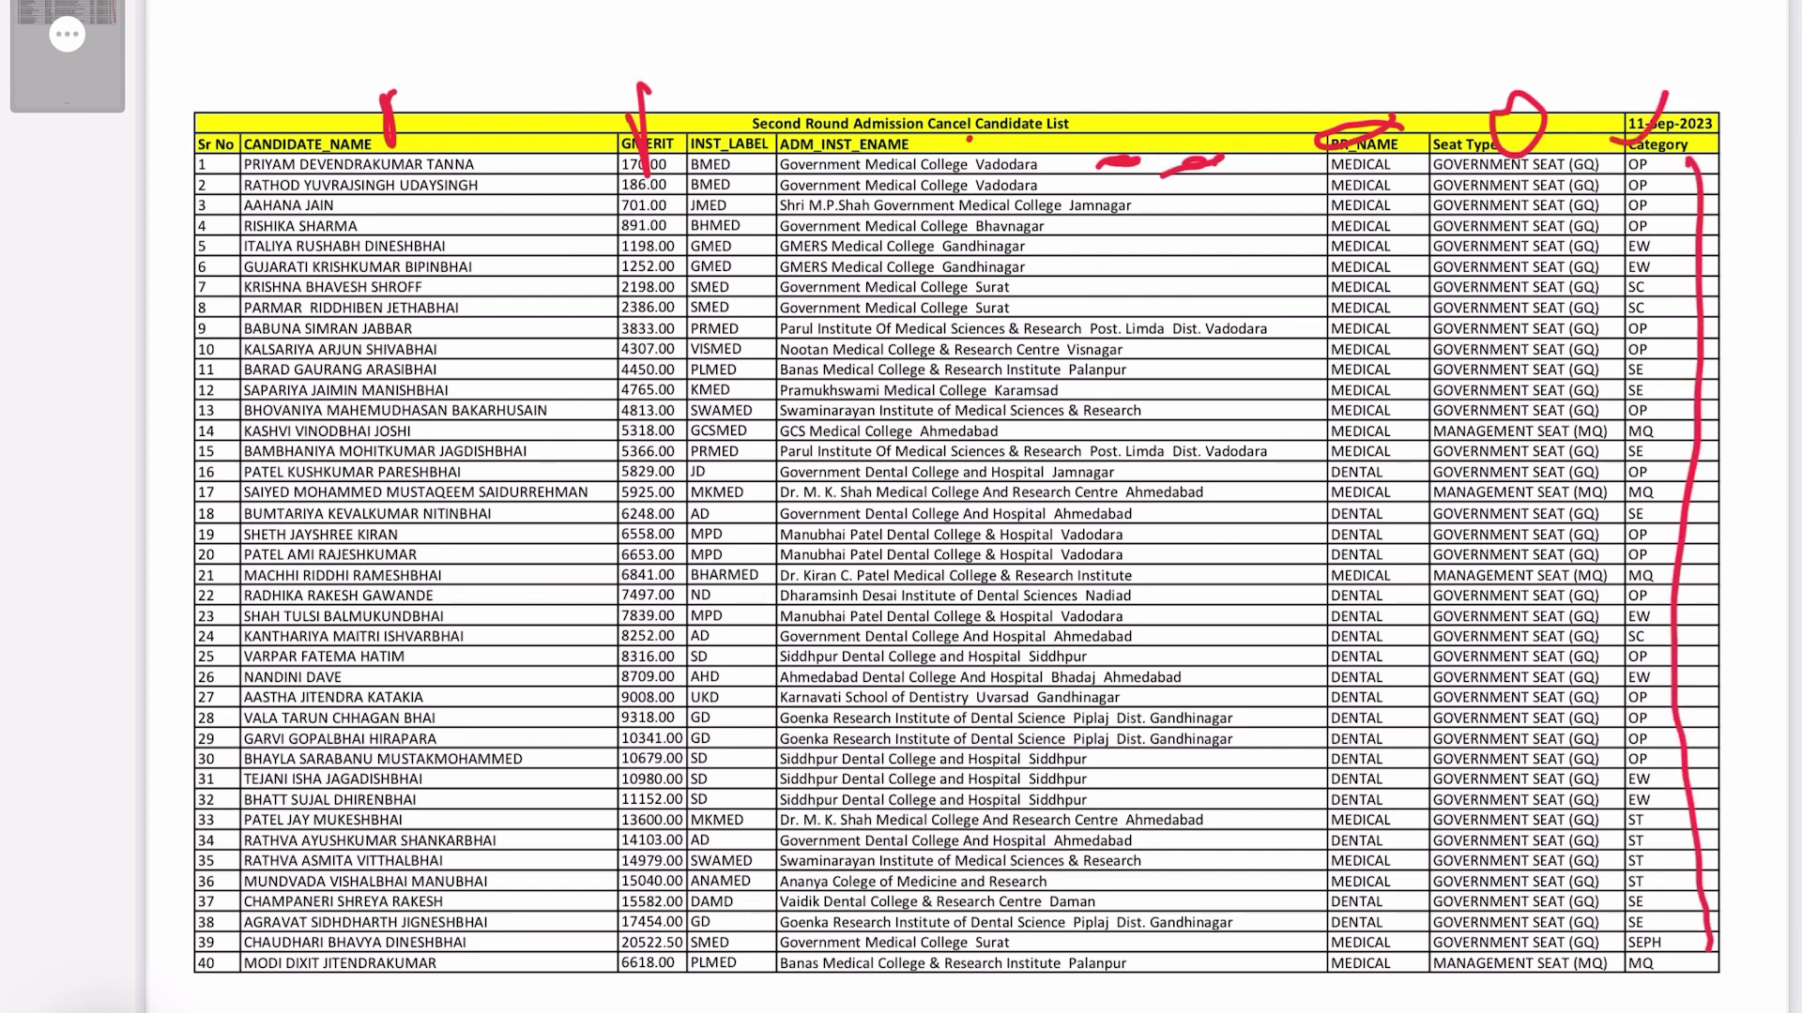
drag(1667, 795, 1699, 907)
drag(1661, 796, 1661, 901)
mouse_move(1680, 822)
mouse_down()
mouse_move(1751, 880)
mouse_move(1713, 911)
mouse_up()
mouse_move(1689, 987)
mouse_down()
mouse_move(1674, 1011)
mouse_move(1700, 1010)
mouse_up()
drag(1717, 984, 1743, 1006)
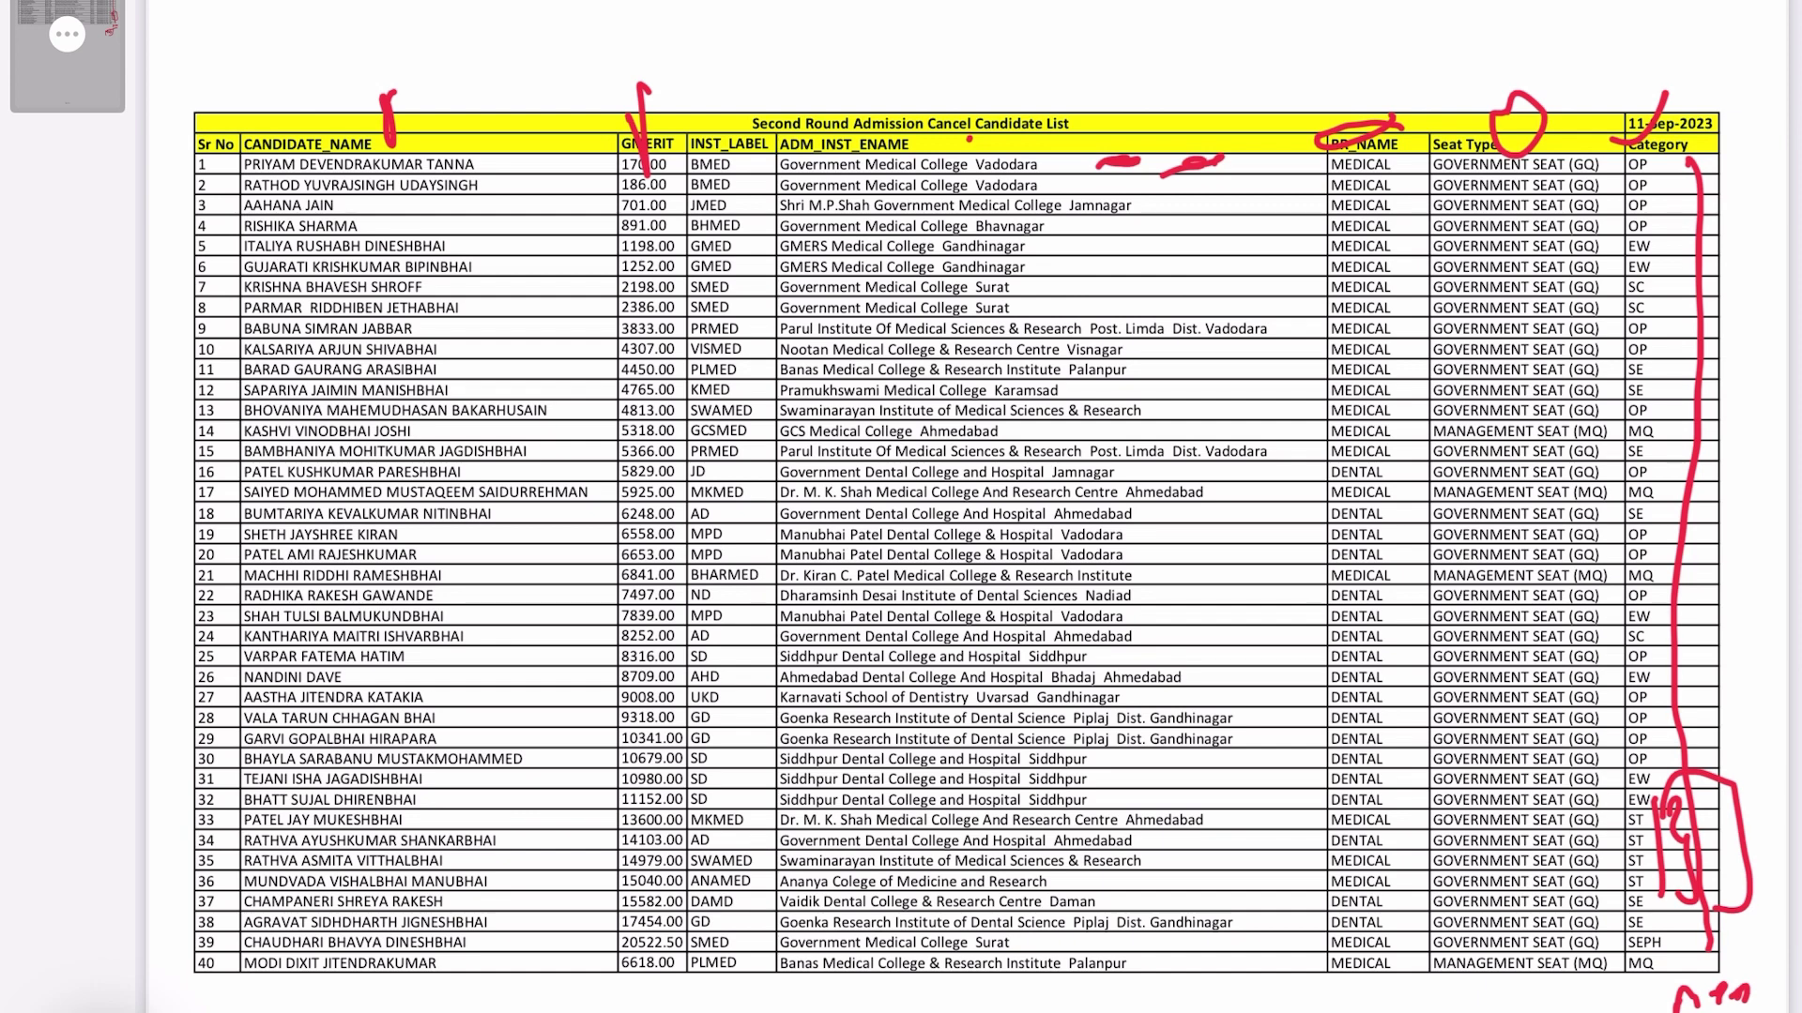
Finish the markup, cancel saving to Files, and close the PDF without keeping changes.
click(67, 34)
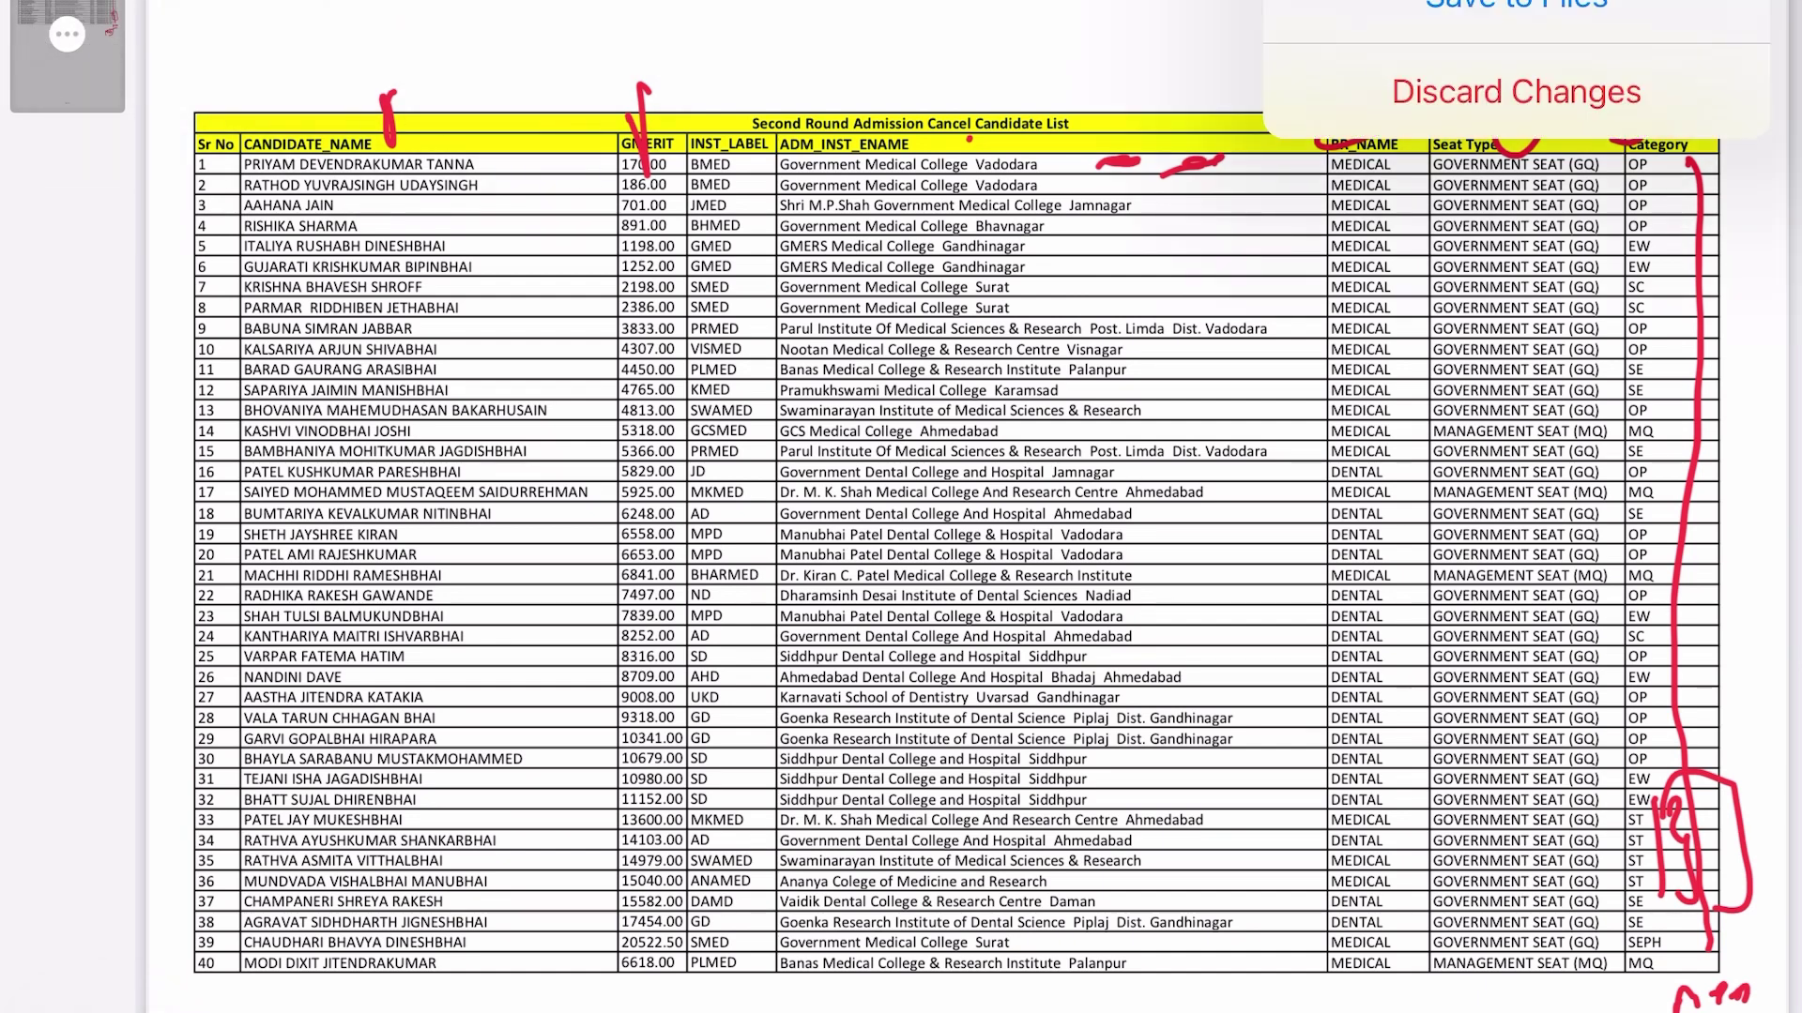
click(1516, 10)
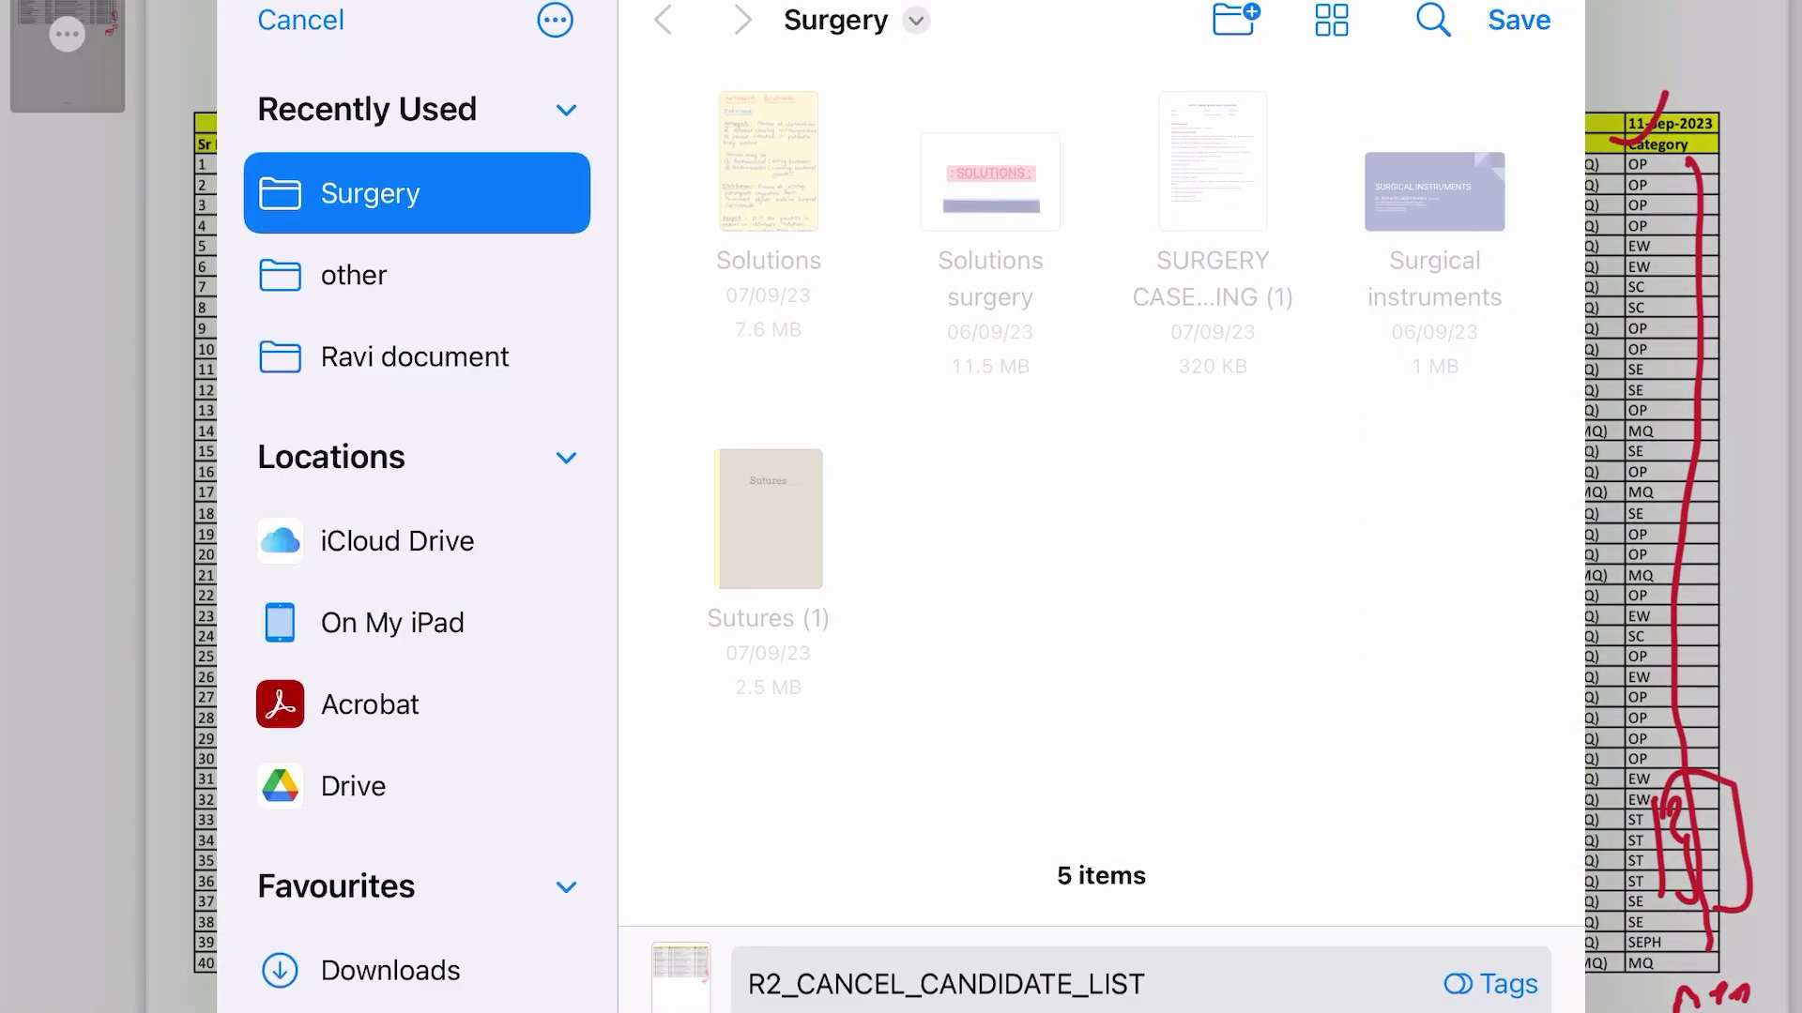
click(300, 19)
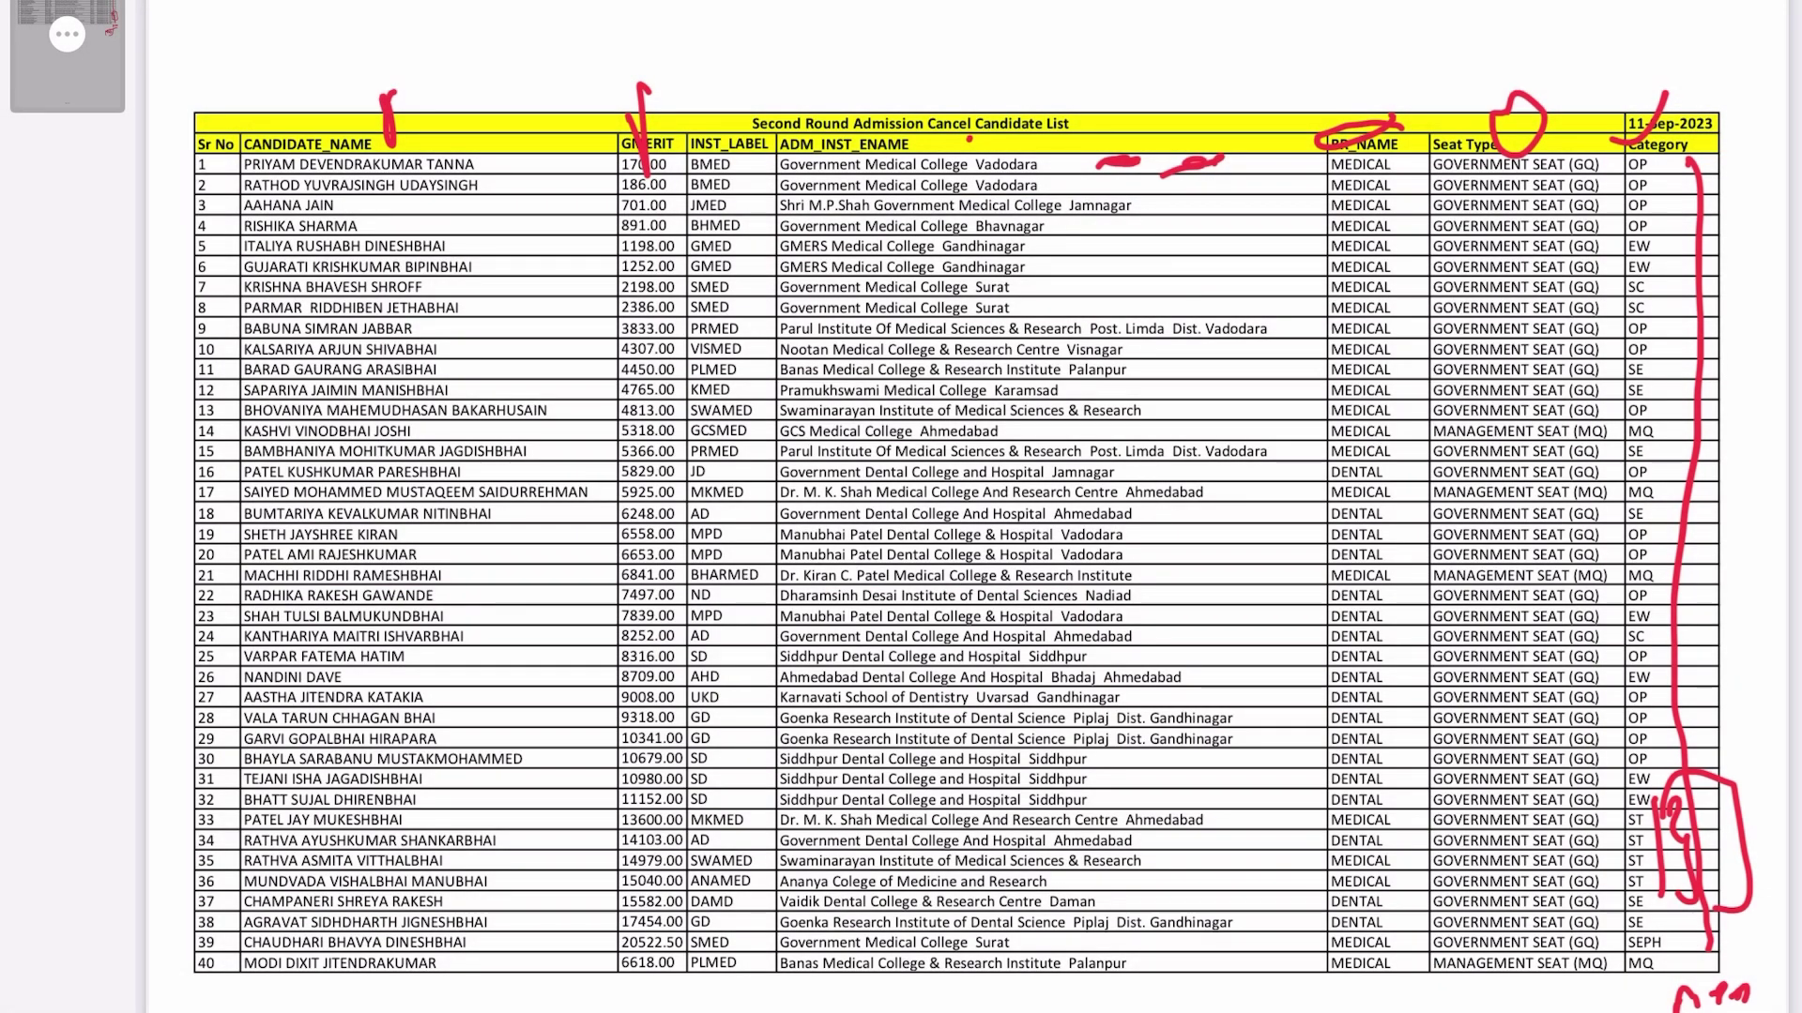
click(1517, 91)
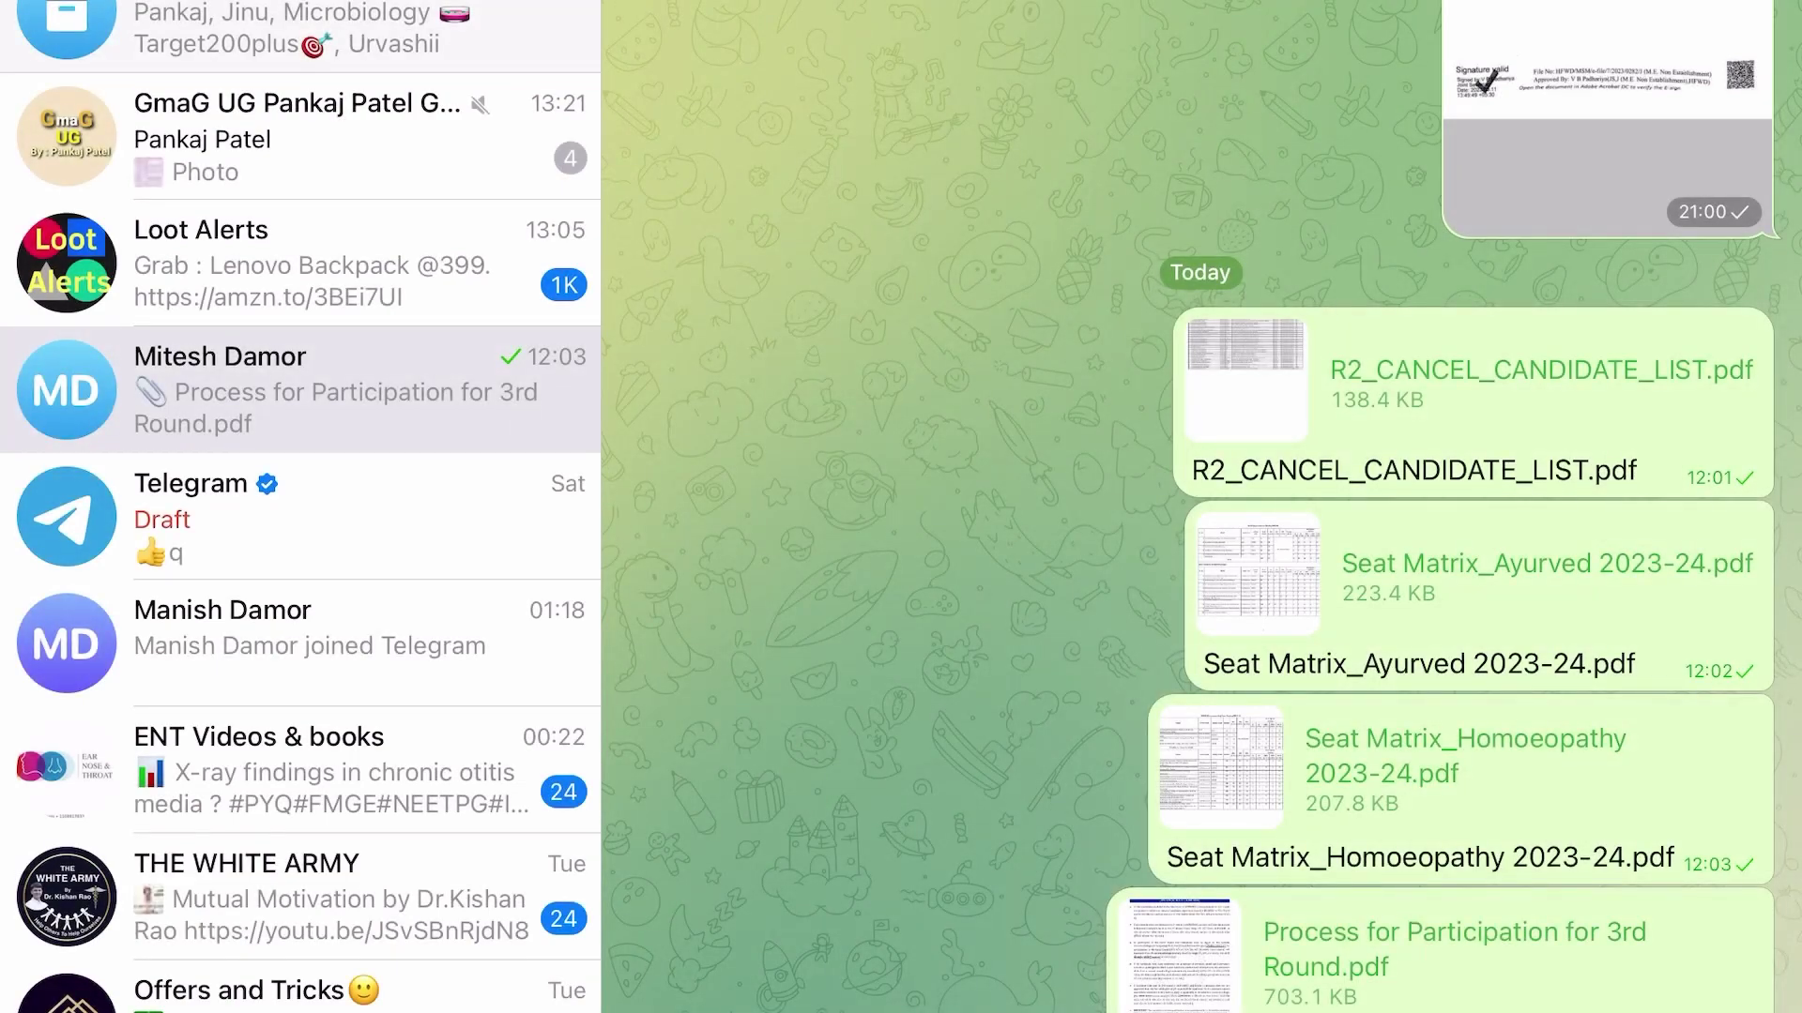
Return to the medadmgujarat.org 3rd Online (MOP UP) Round choice-filling page in Chrome.
drag(900, 1009, 901, 563)
click(1453, 704)
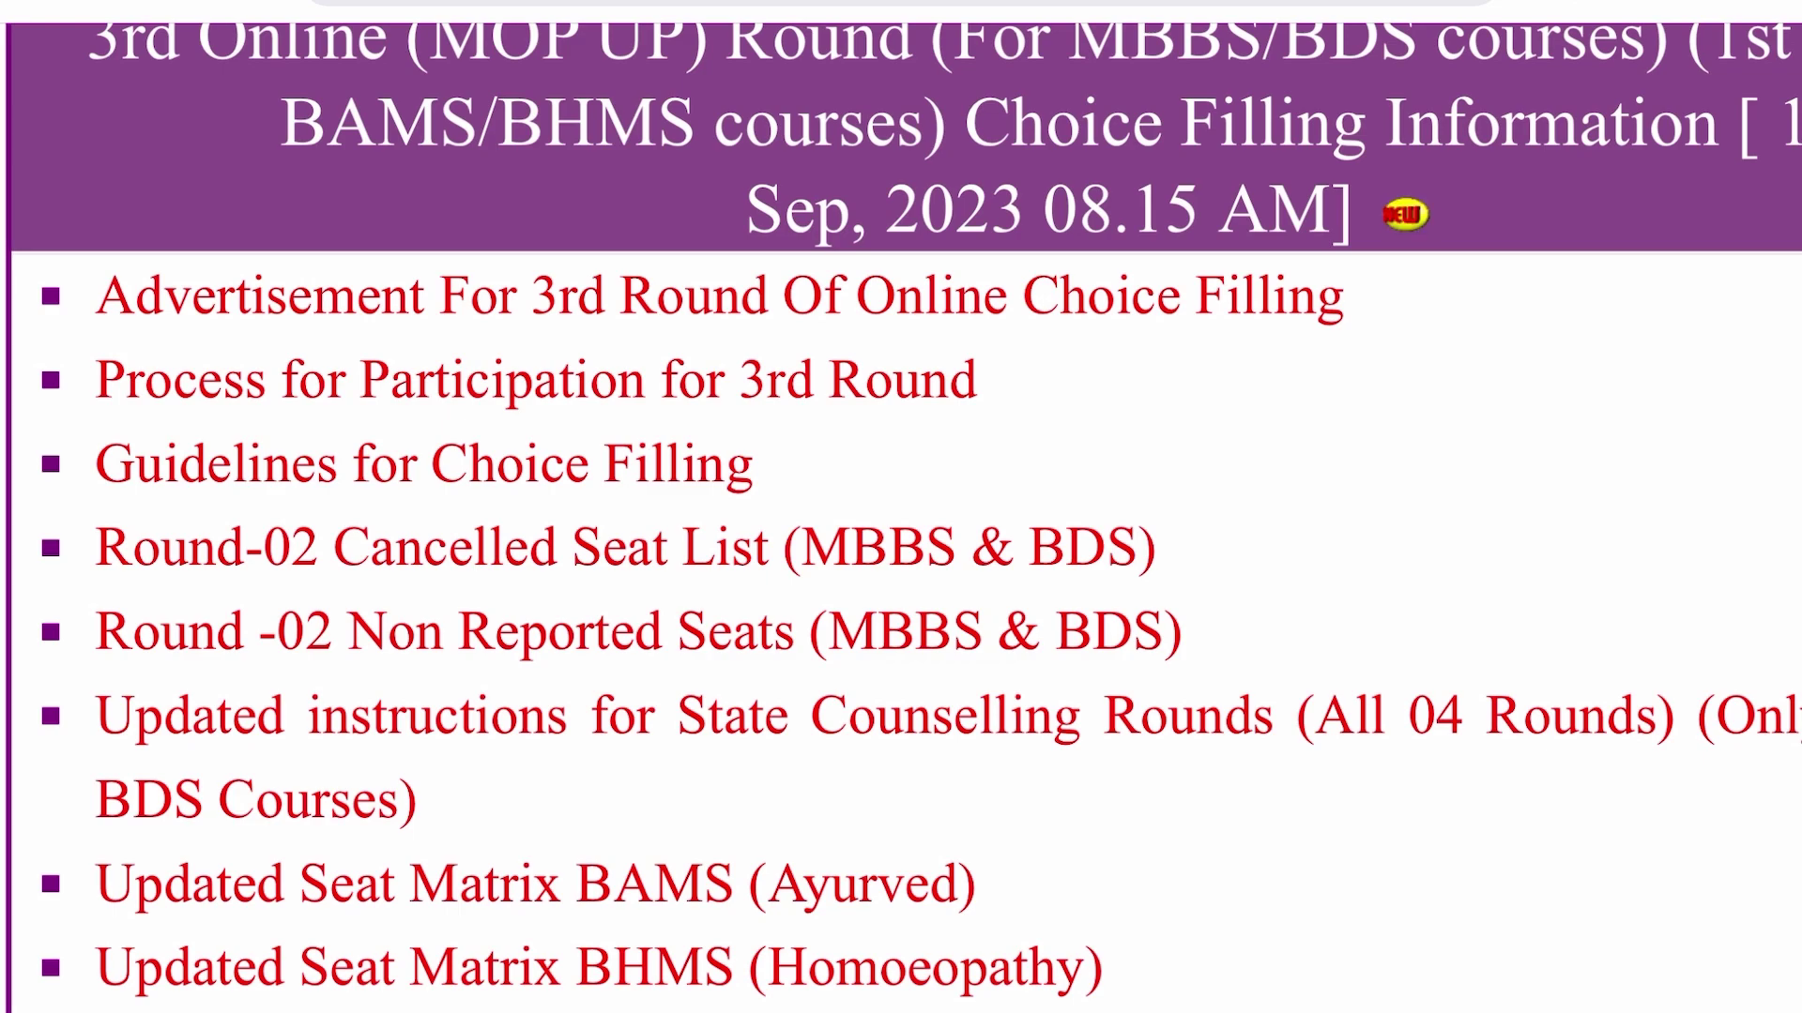
drag(900, 1009, 900, 563)
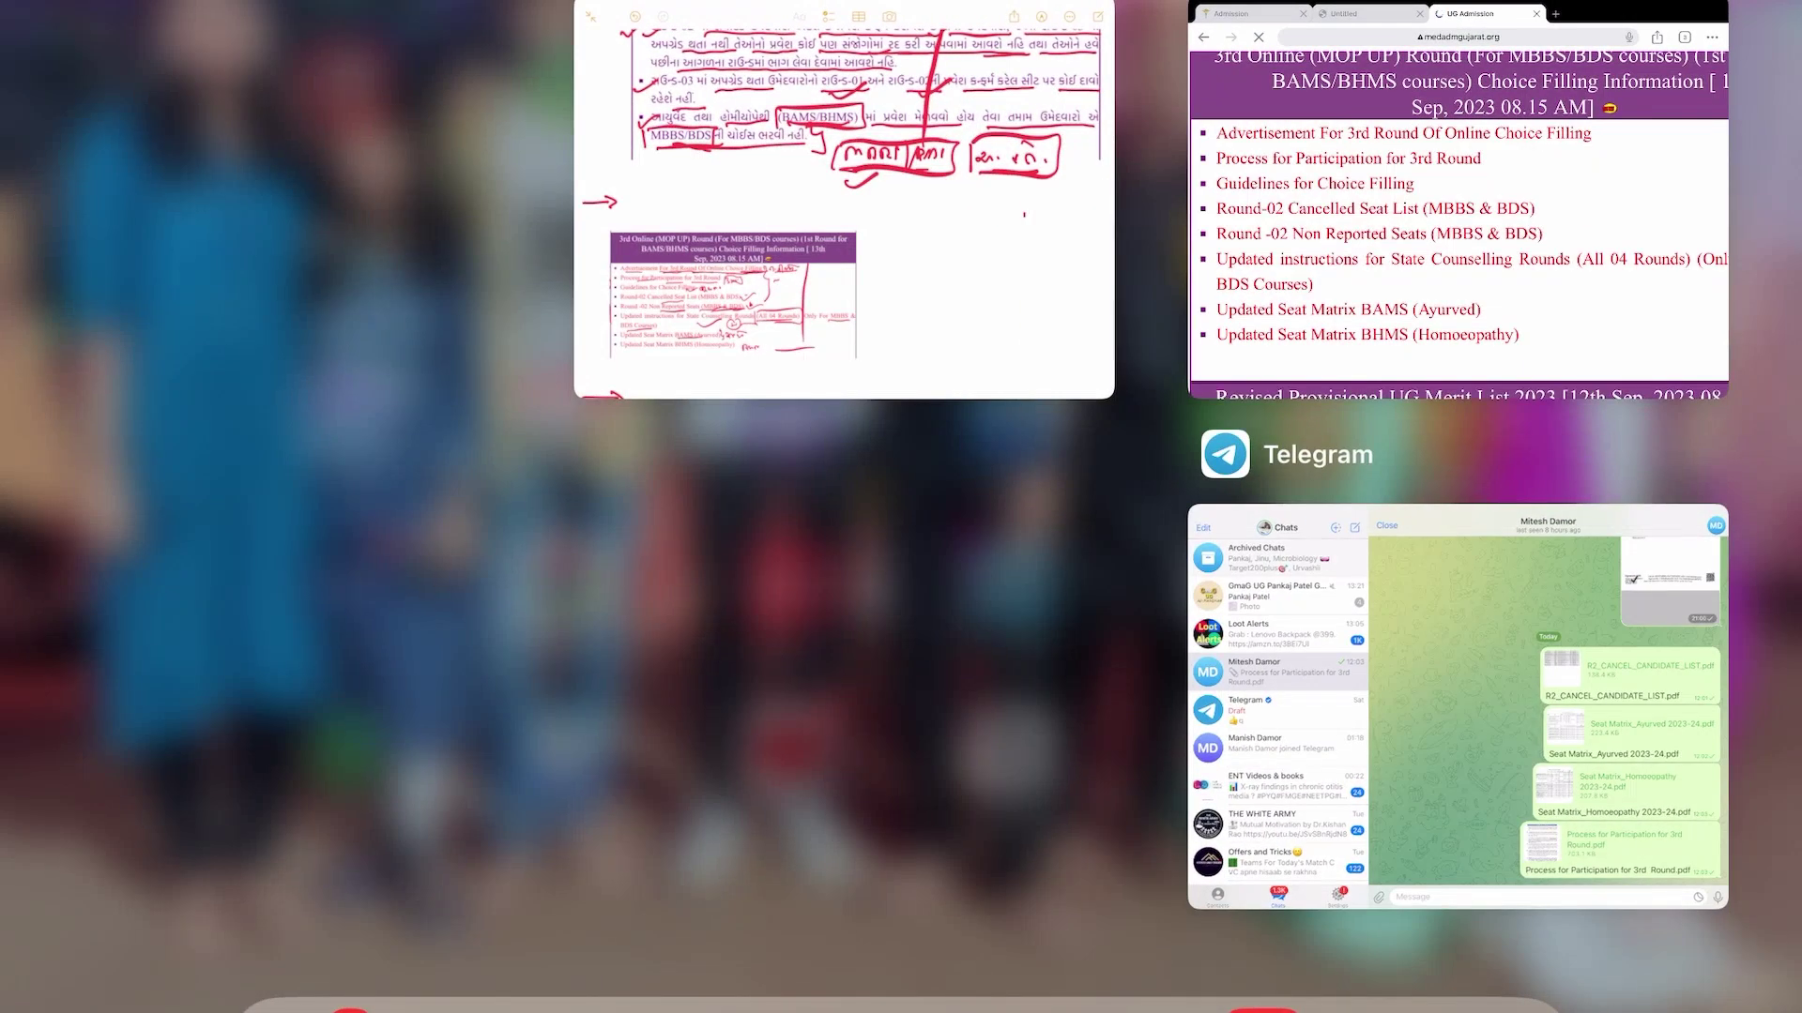
click(1458, 216)
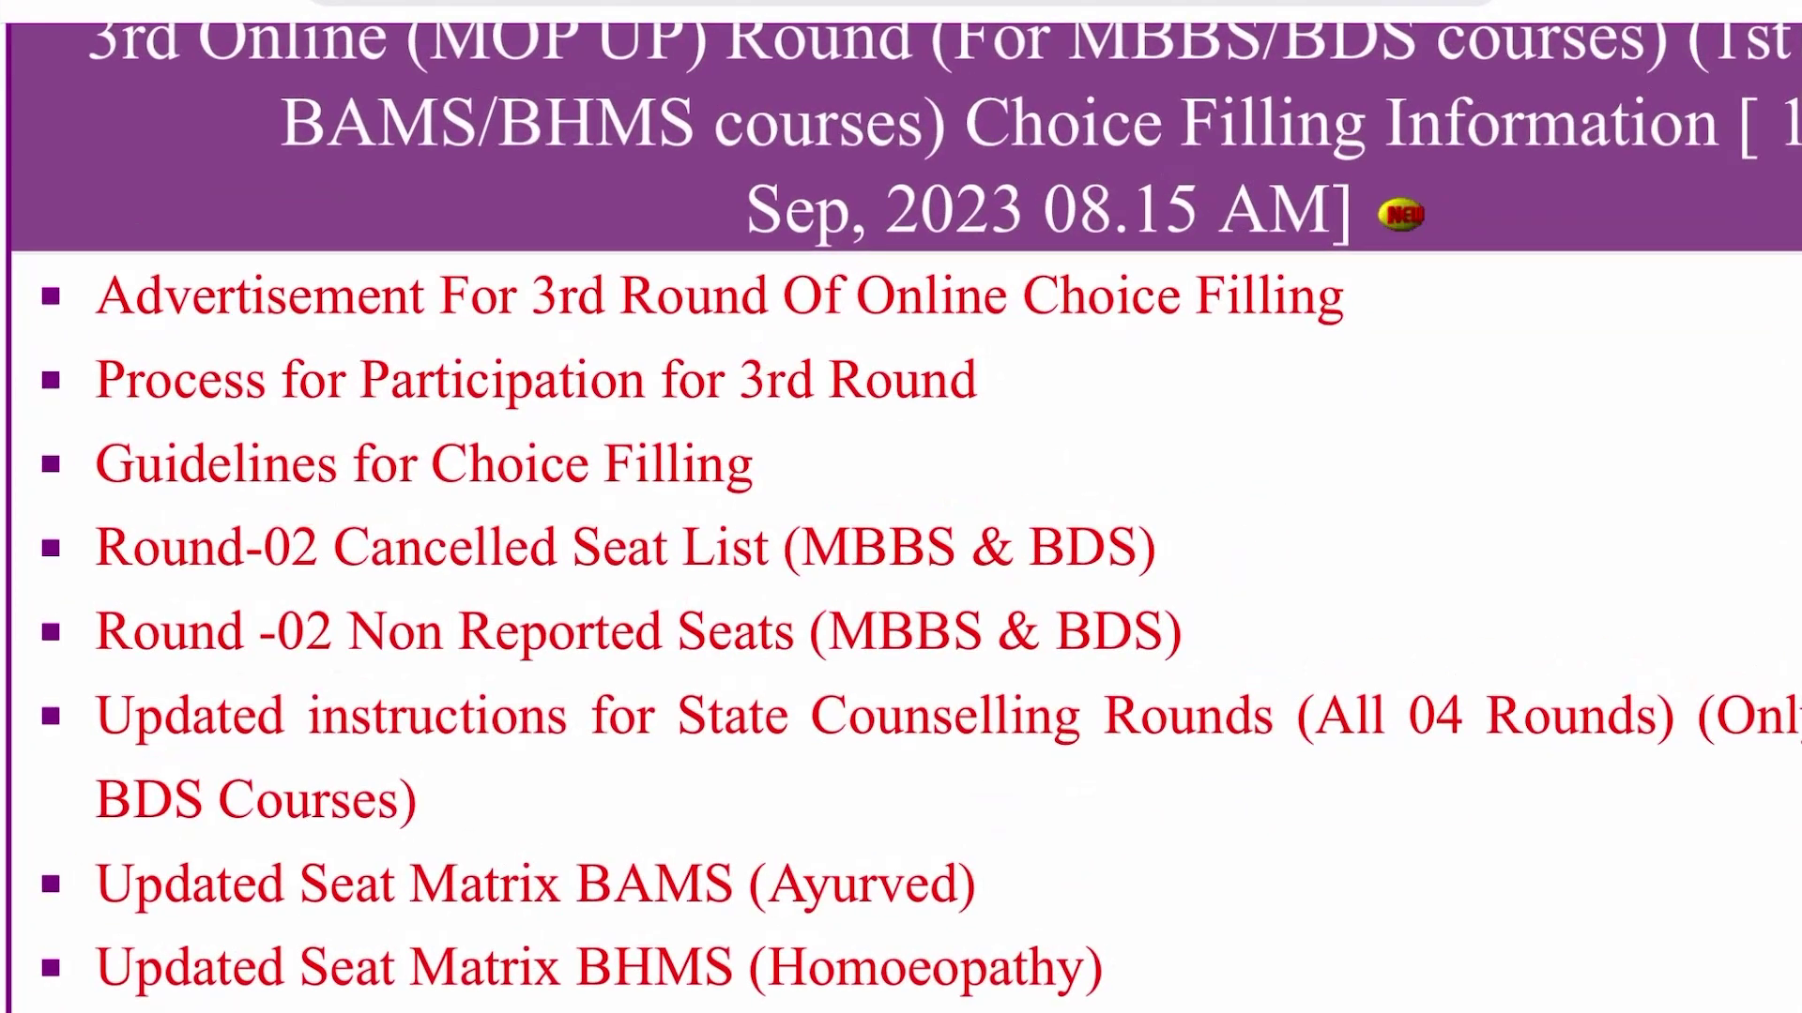